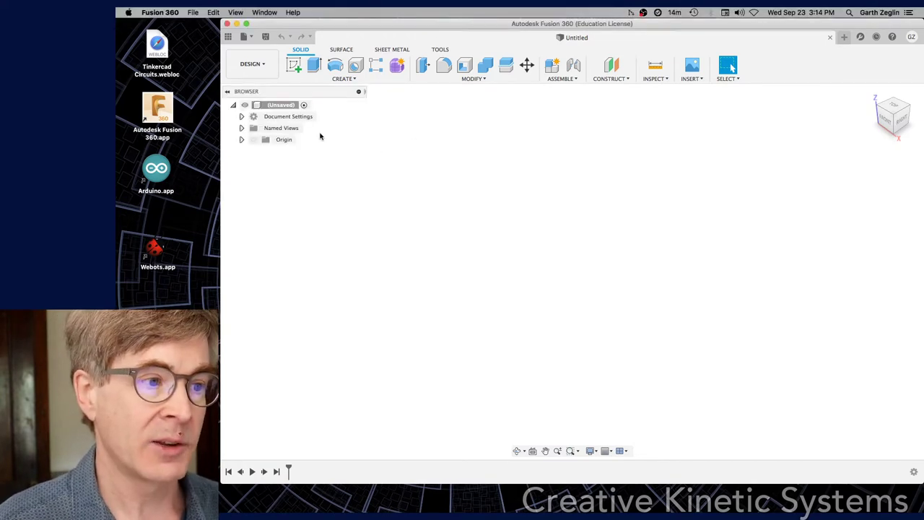
# Expand the document's Origin folder and show its origin point, axes and planes.
pyautogui.click(241, 139)
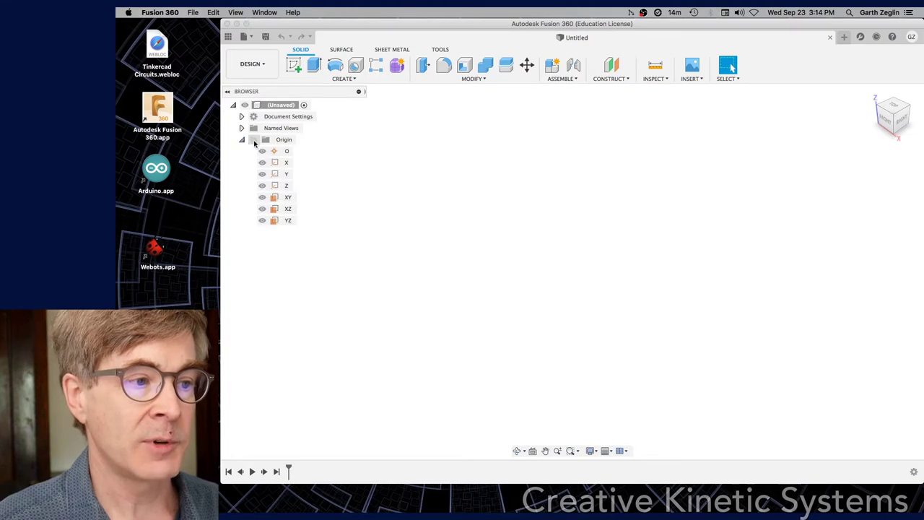
pyautogui.click(253, 140)
pyautogui.keyDown('shift'); pyautogui.moveTo(532, 285); pyautogui.dragTo(536, 249, button='middle'); pyautogui.keyUp('shift')
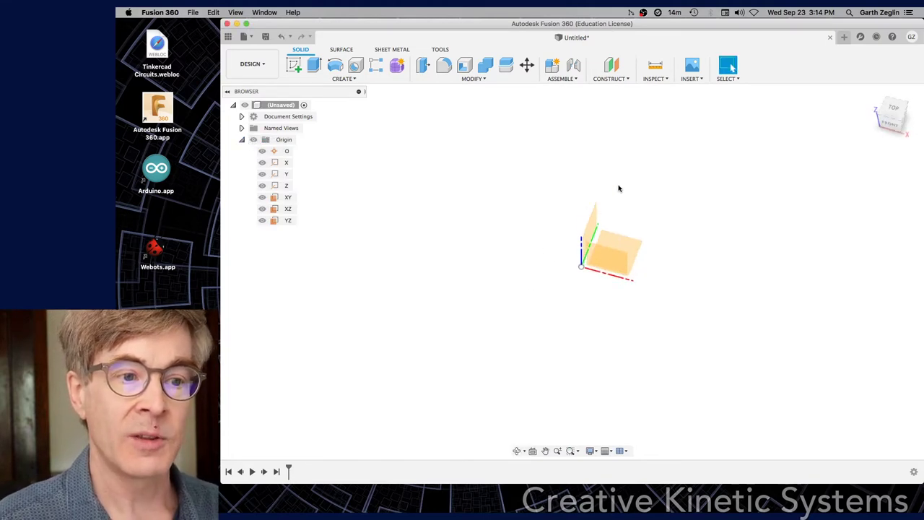
pyautogui.keyDown('shift'); pyautogui.moveTo(618, 189); pyautogui.dragTo(639, 196, button='middle'); pyautogui.keyUp('shift')
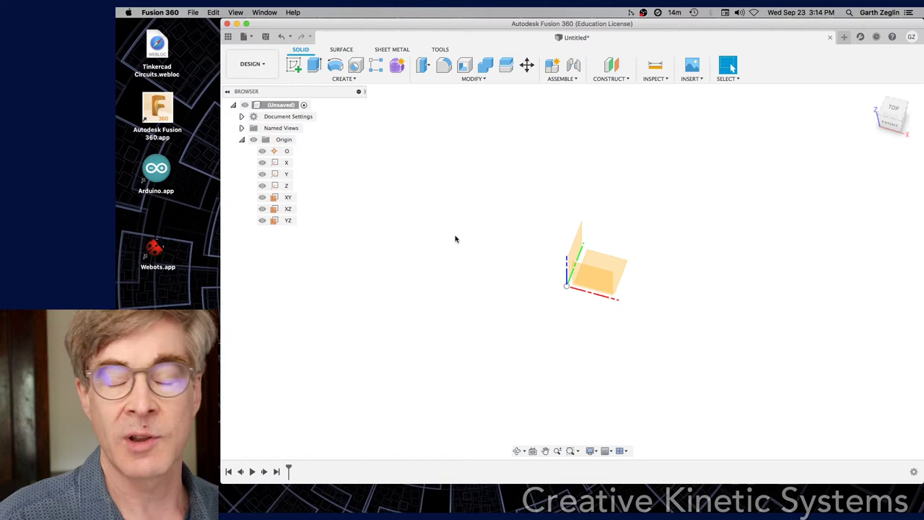
# Create a new internal standard component named plate, activated on creation.
pyautogui.click(552, 66)
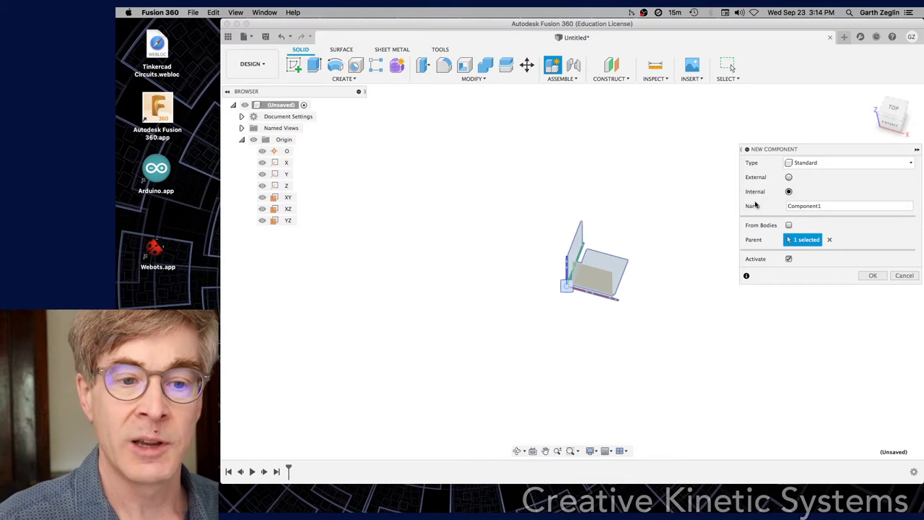
pyautogui.moveTo(828, 206); pyautogui.dragTo(774, 205)
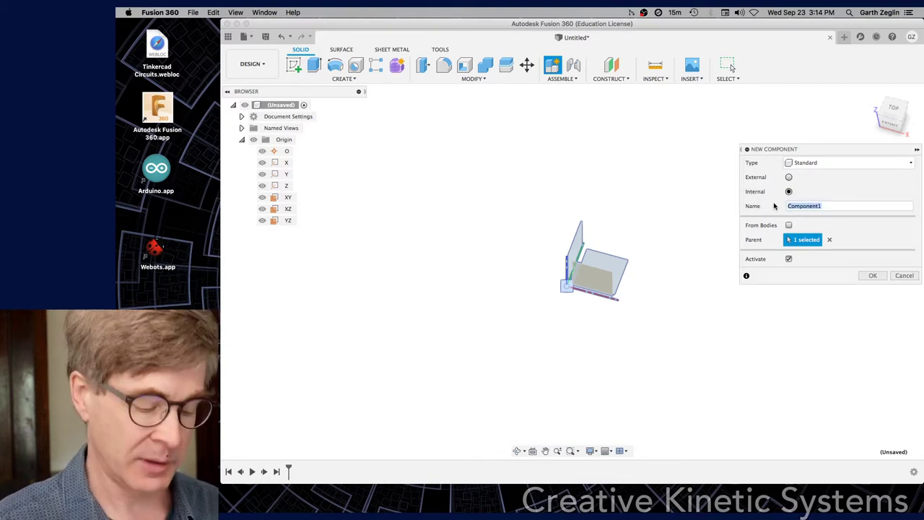
pyautogui.write('plate')
pyautogui.press('Return')
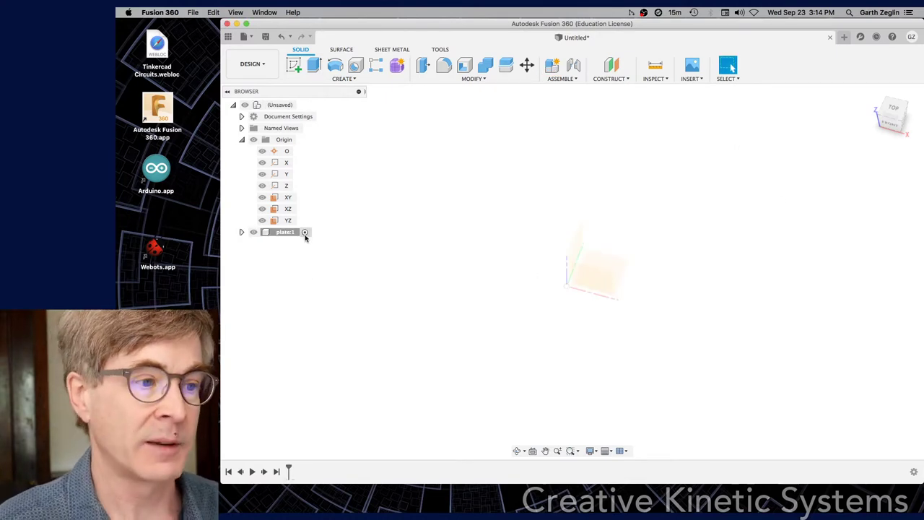
# Activate the top-level design and return activation to the plate component.
pyautogui.click(304, 105)
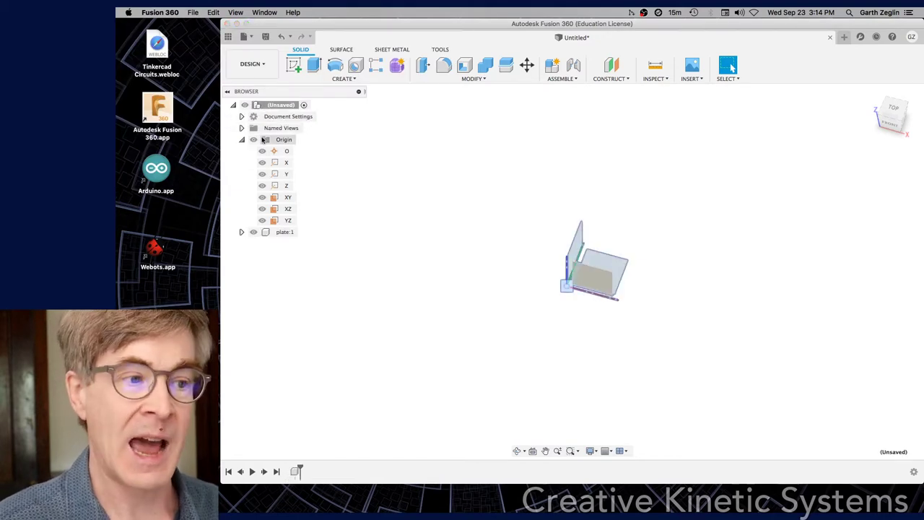
pyautogui.click(292, 232)
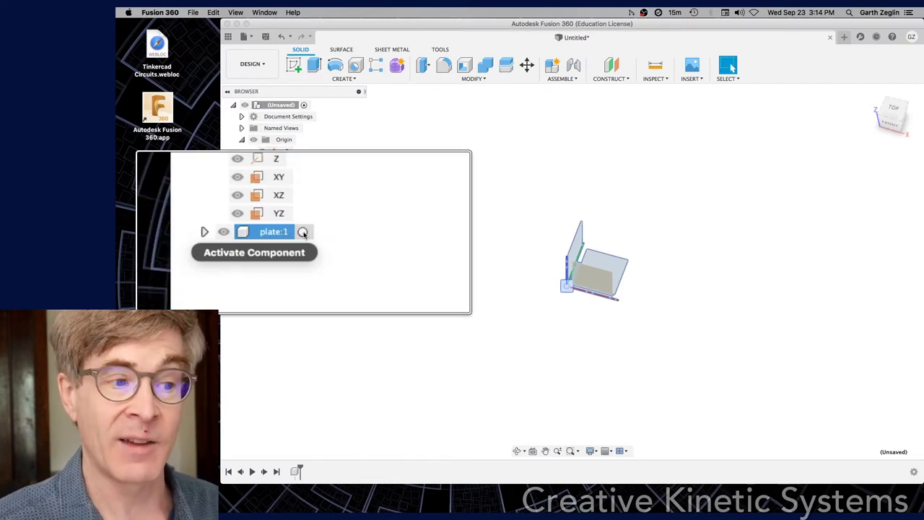
pyautogui.rightClick(304, 232)
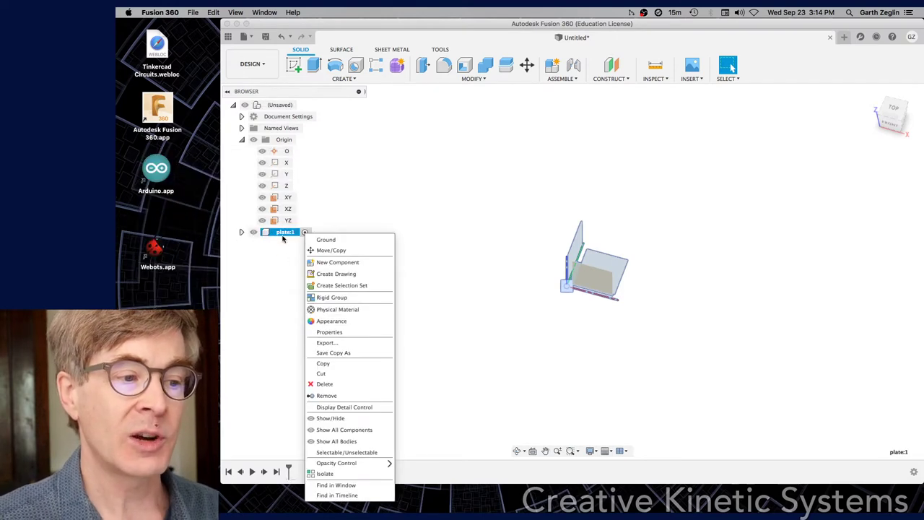
pyautogui.click(241, 234)
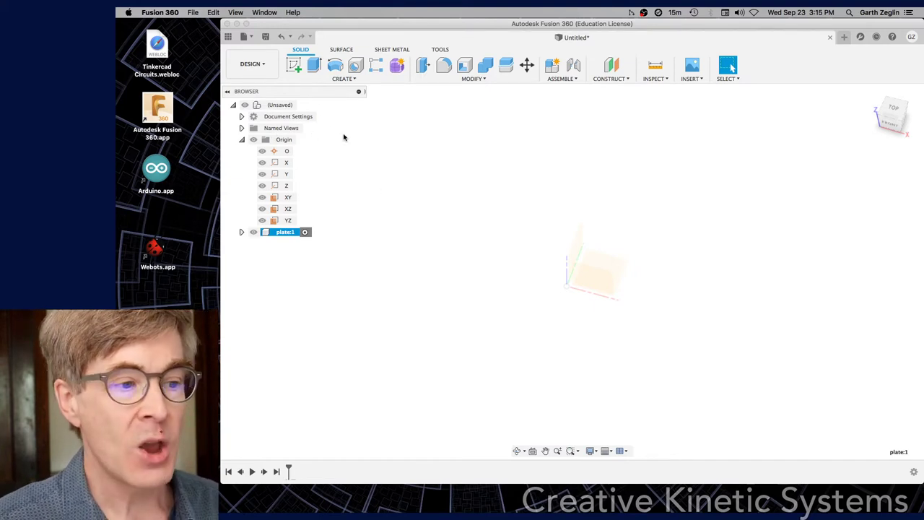
# Create a sketch on the XY plane of the plate component's own origin.
pyautogui.click(241, 232)
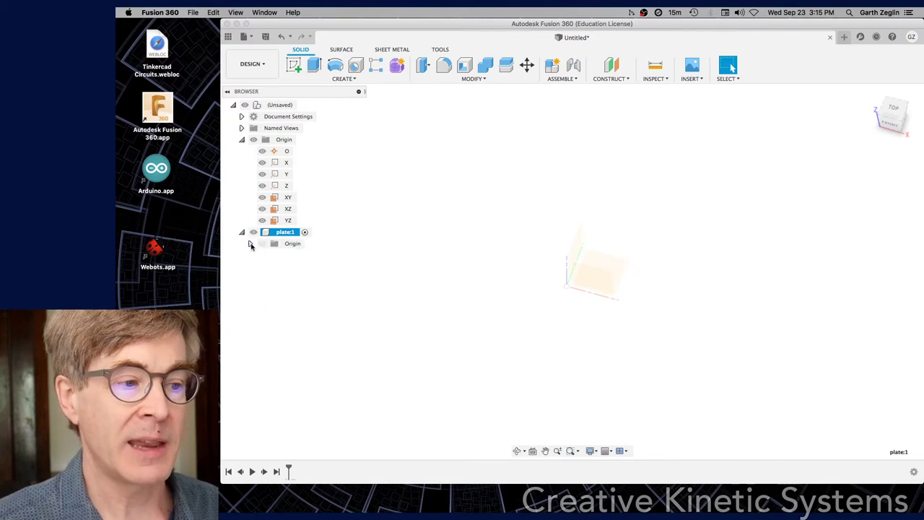
pyautogui.click(250, 243)
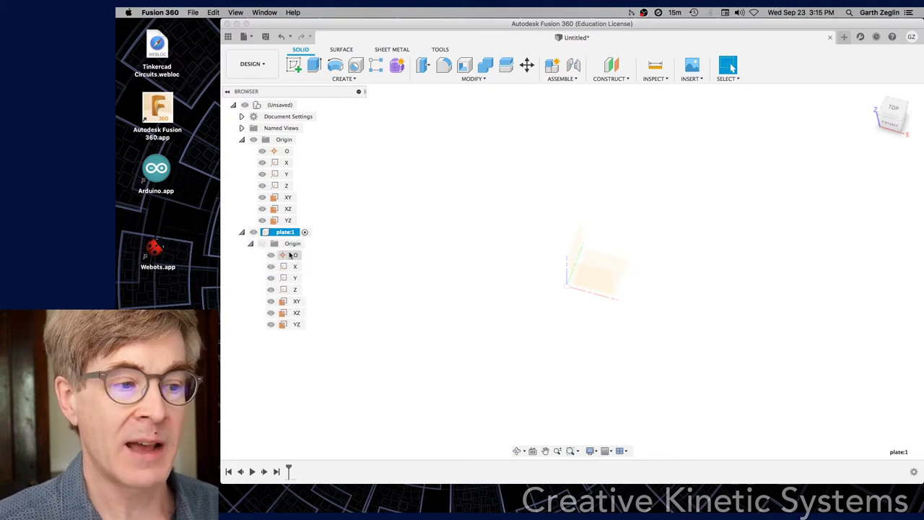
pyautogui.click(299, 301)
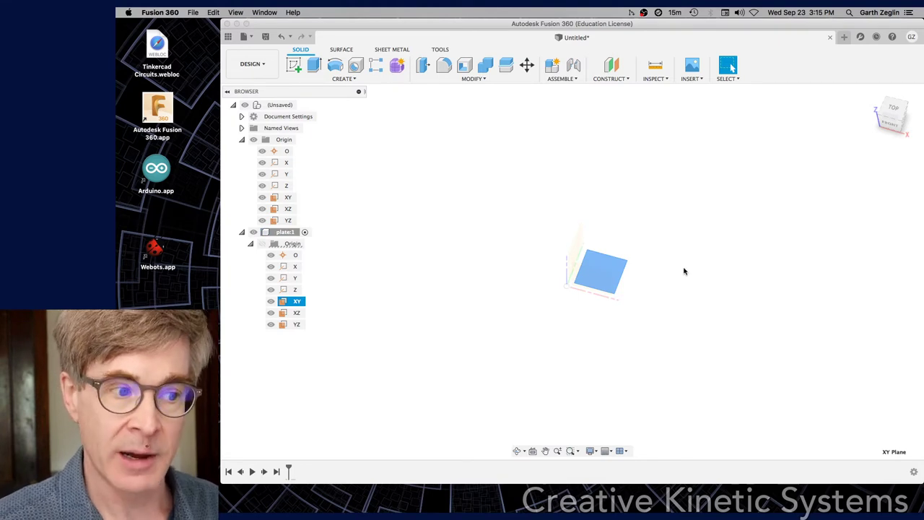
pyautogui.rightClick(609, 269)
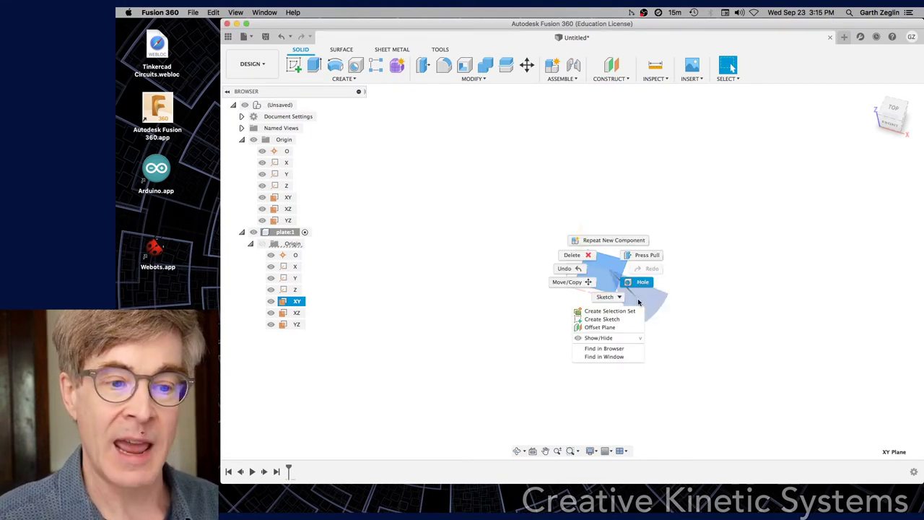
pyautogui.click(628, 322)
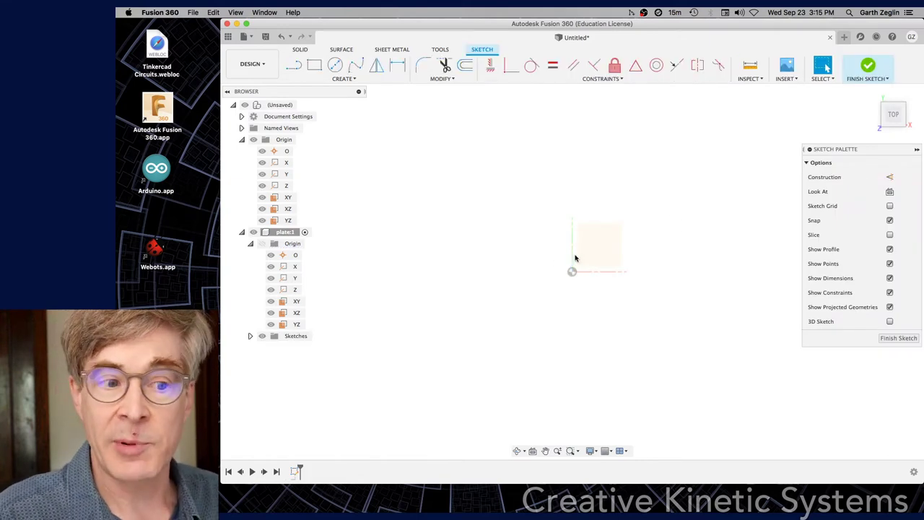
# Sketch a two-point rectangle about 44 mm wide enclosing the origin.
pyautogui.click(318, 67)
pyautogui.click(521, 333)
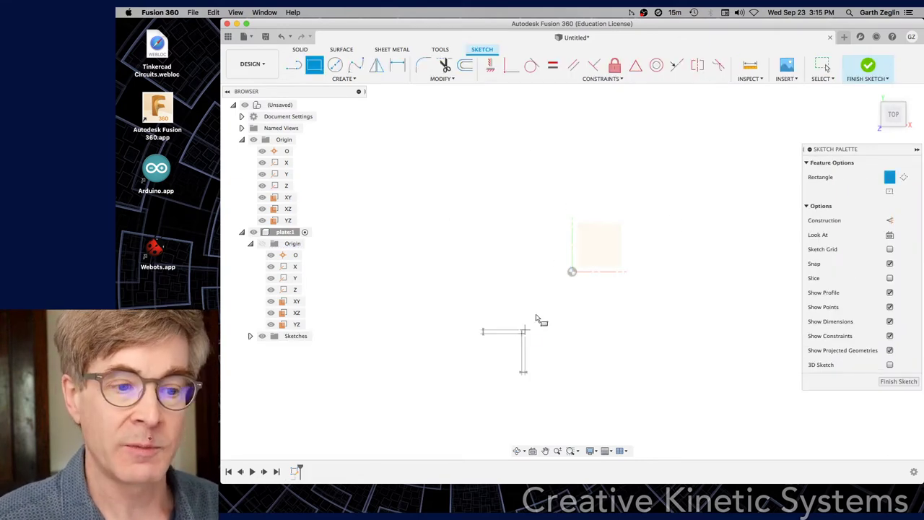
pyautogui.click(670, 182)
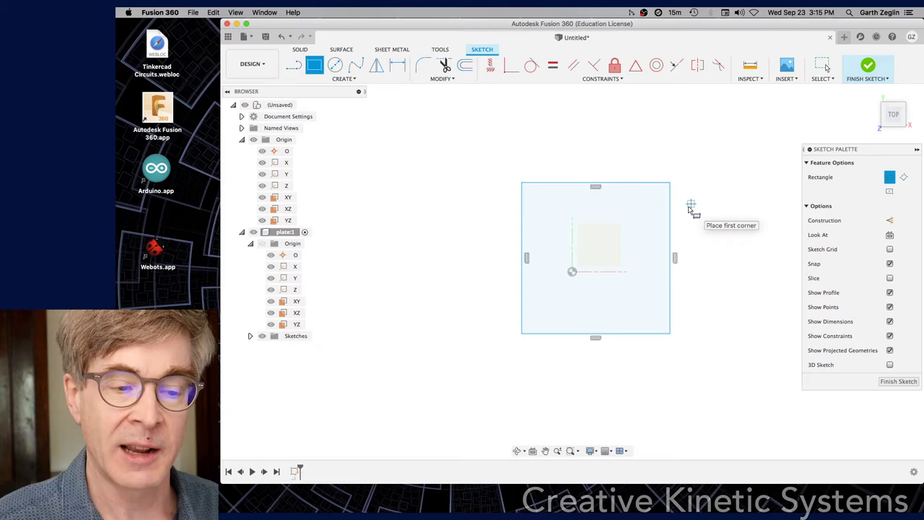
# Dimension the rectangle's bottom edge to 30 mm.
pyautogui.press('d')
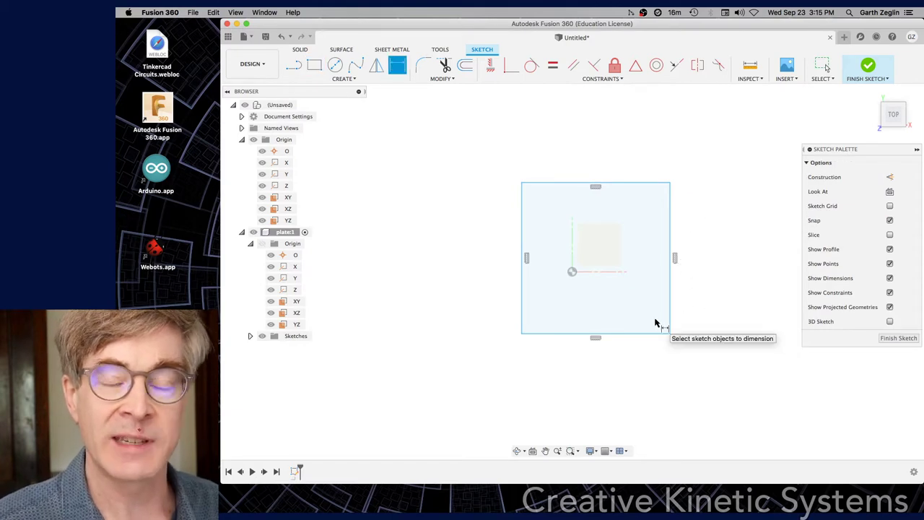
pyautogui.click(650, 333)
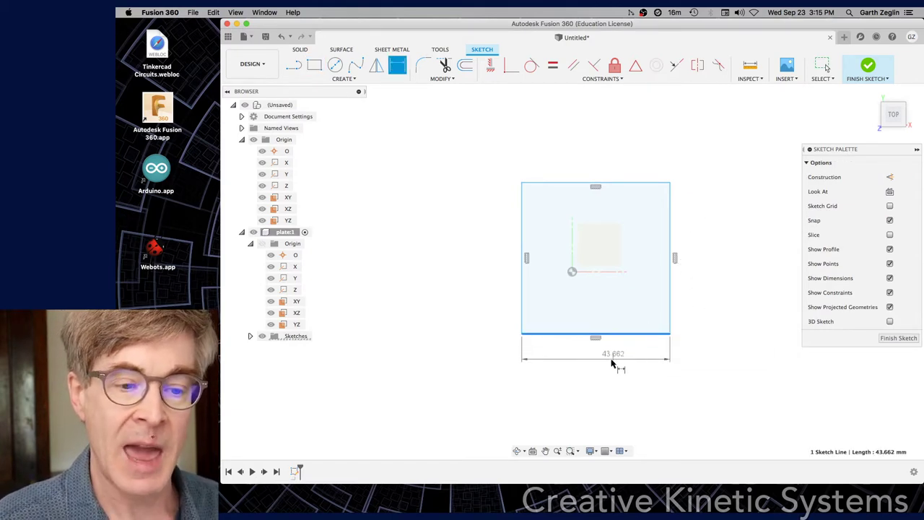
pyautogui.click(603, 368)
pyautogui.write('30')
pyautogui.press('Return')
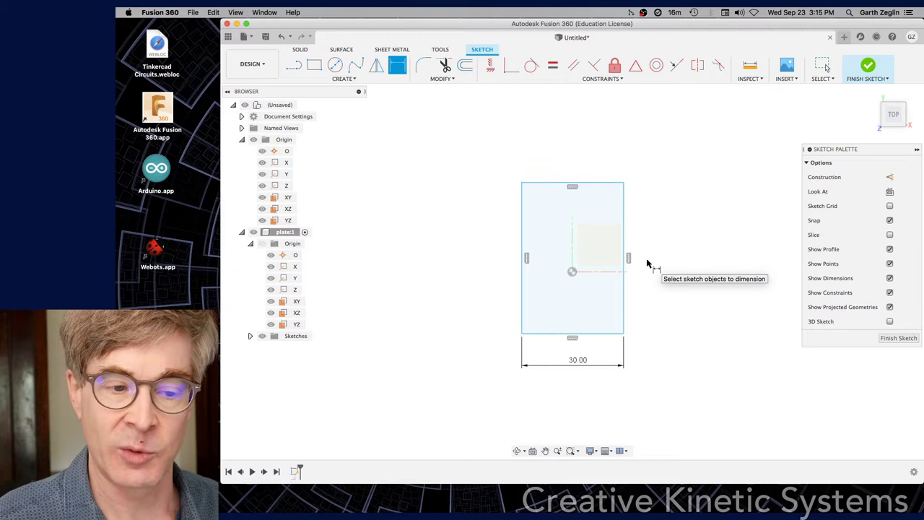
pyautogui.press('Escape')
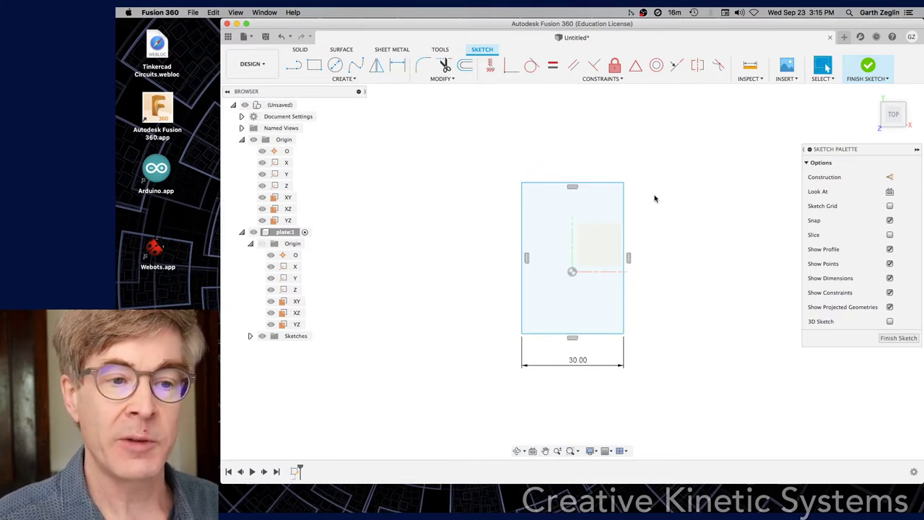
# Draw a vertical construction line 40 mm long upward from the origin.
pyautogui.press('l')
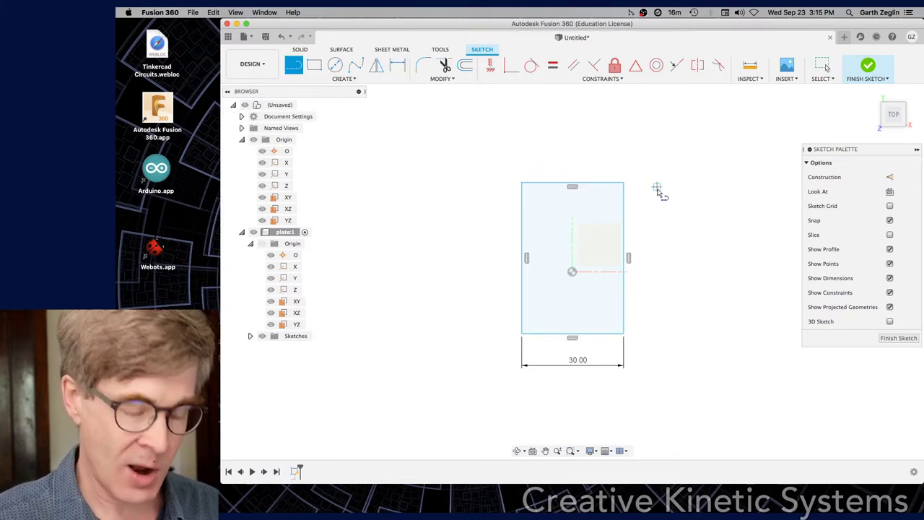
pyautogui.click(889, 177)
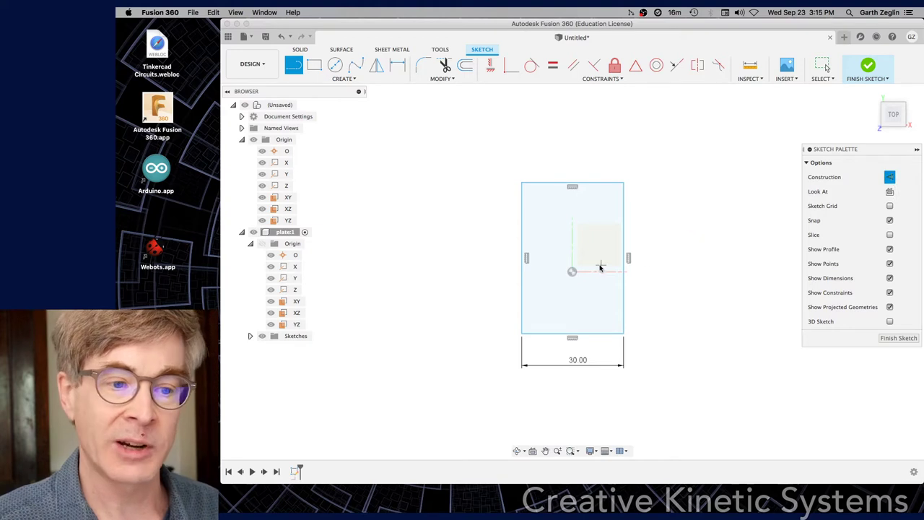
pyautogui.click(572, 271)
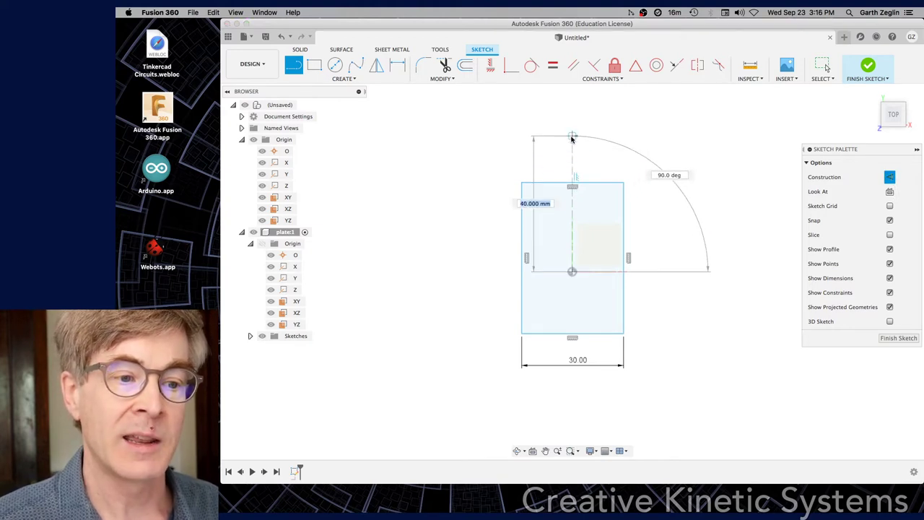
pyautogui.click(572, 137)
pyautogui.press('Escape')
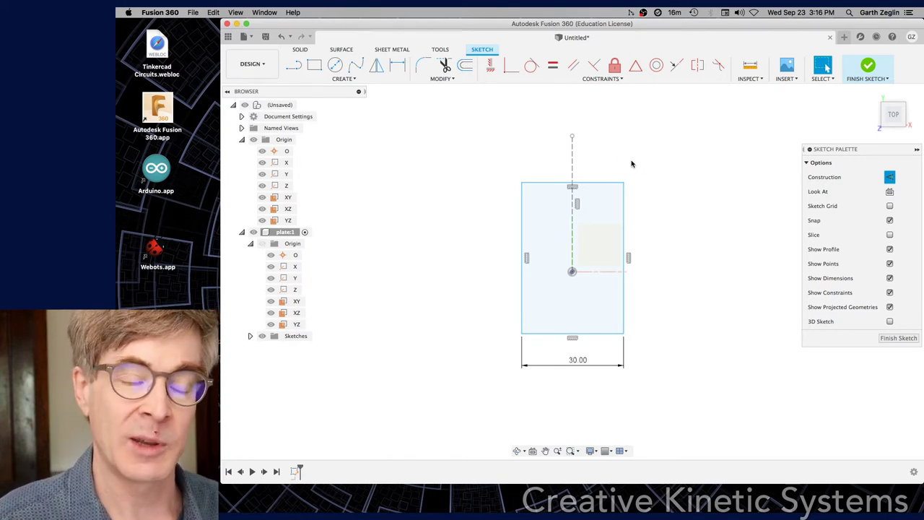
# Apply a midpoint constraint between the construction line's upper endpoint and the rectangle's top edge.
pyautogui.click(634, 66)
pyautogui.click(573, 137)
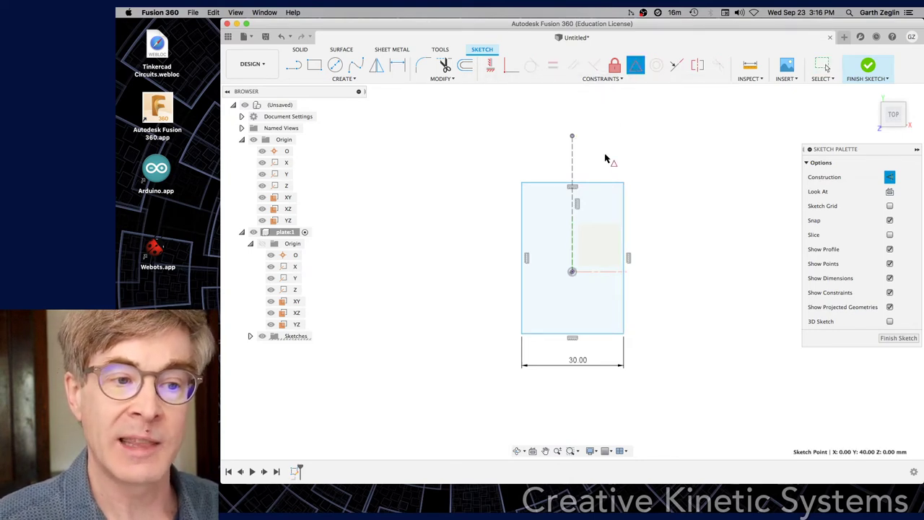
pyautogui.click(597, 182)
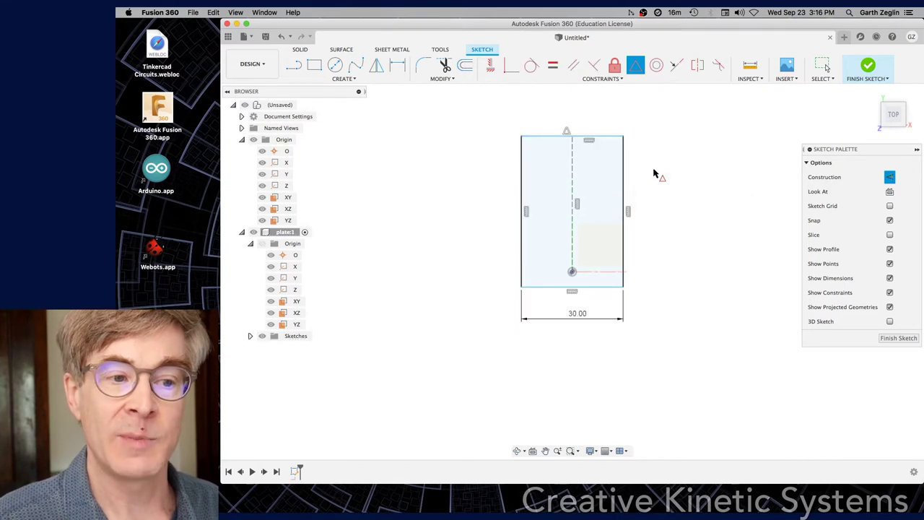
pyautogui.moveTo(566, 135)
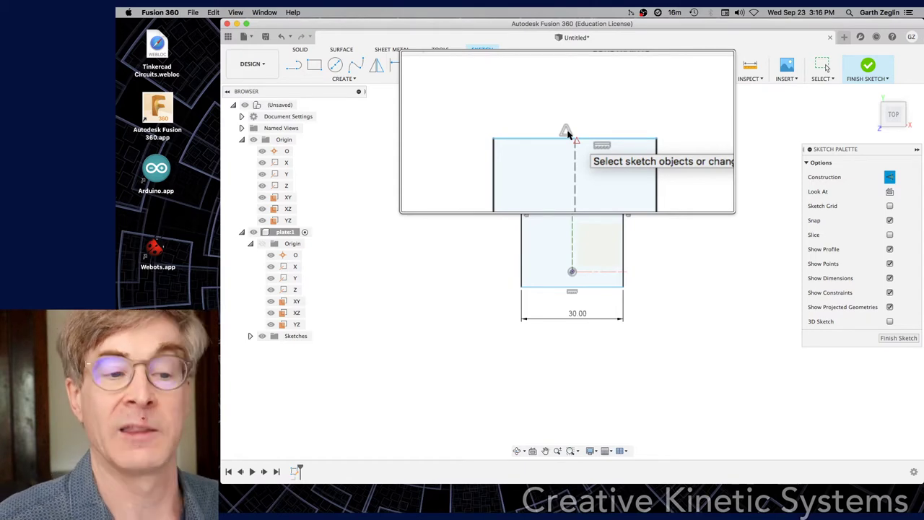
pyautogui.press('alt+super+8')
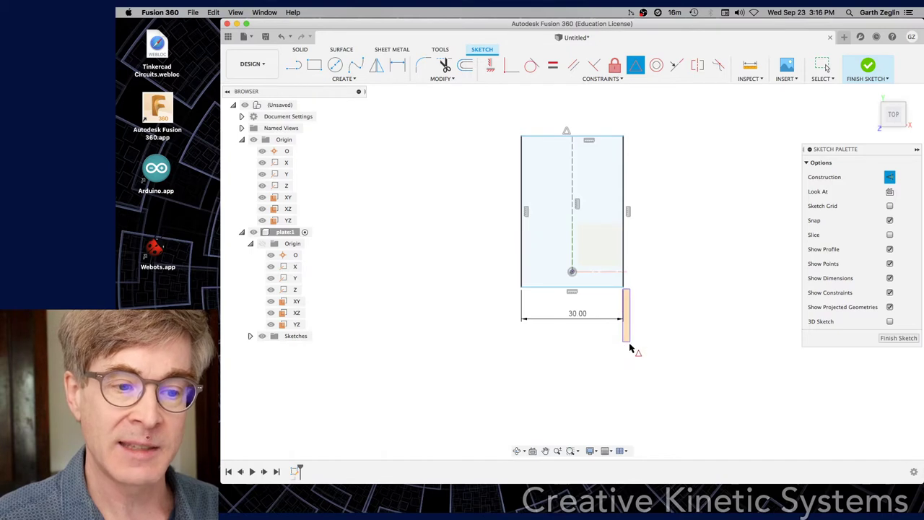
pyautogui.press('Escape')
# Stretch the rectangle's bottom edge down to about 24 mm below the origin and set its width to 40 mm.
pyautogui.moveTo(624, 291); pyautogui.dragTo(624, 352)
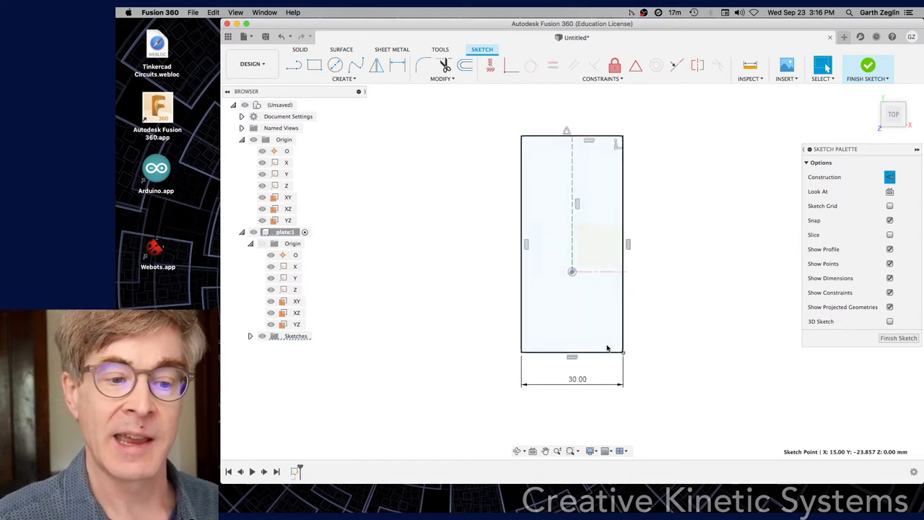
pyautogui.doubleClick(582, 380)
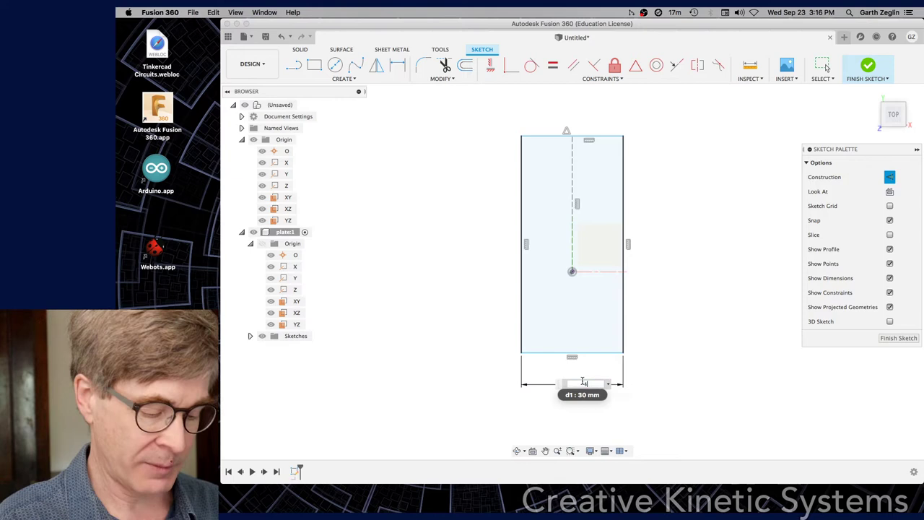
pyautogui.write('40')
pyautogui.press('Return')
pyautogui.scroll(1, 582, 380)
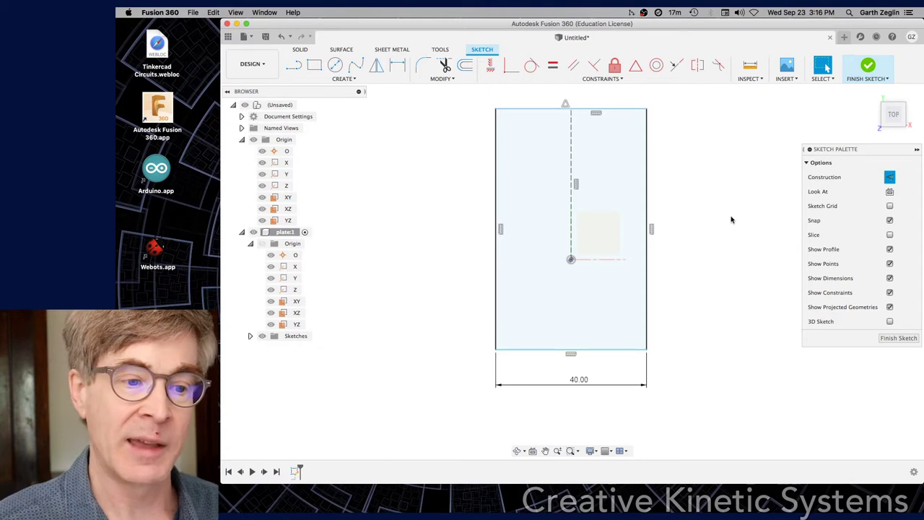
pyautogui.click(708, 252)
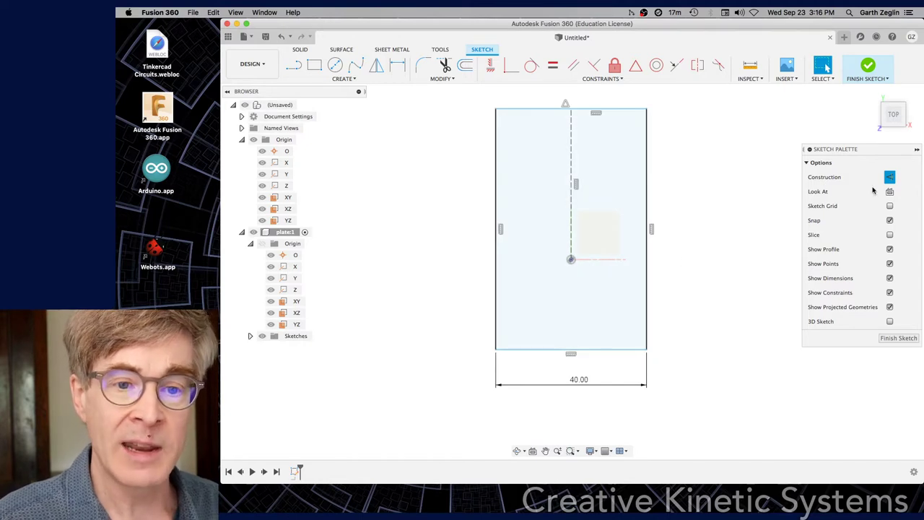
# Draw a slightly tilted construction line from the origin rightward past the rectangle's right edge.
pyautogui.press('l')
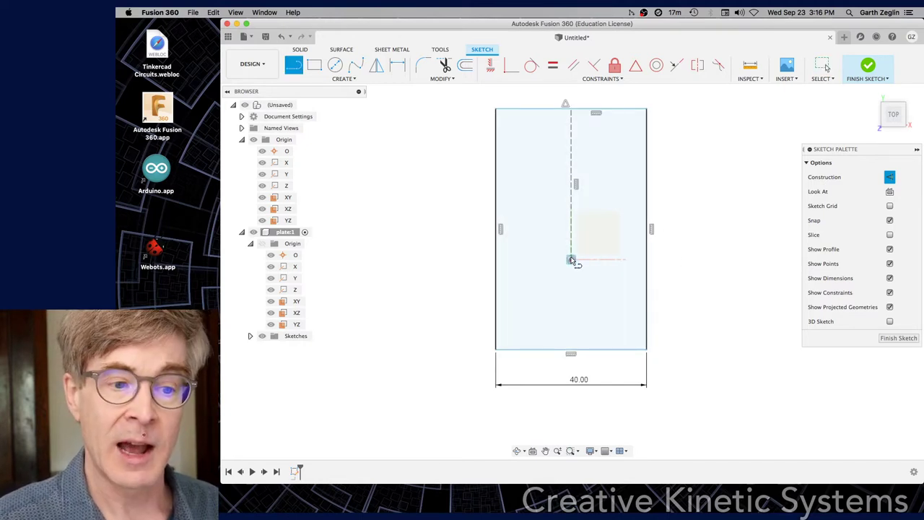
pyautogui.click(571, 258)
pyautogui.click(734, 254)
pyautogui.press('Escape')
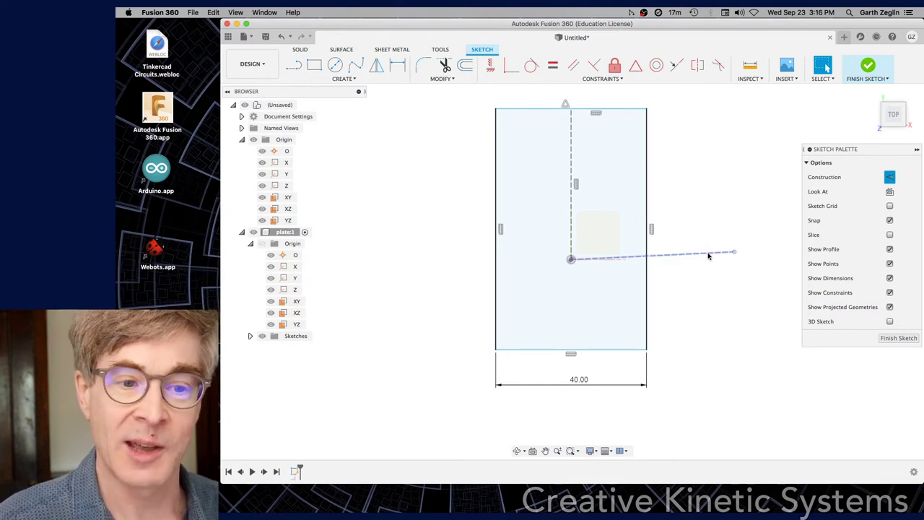
# Apply a horizontal constraint to the tilted construction line that starts at the origin.
pyautogui.click(708, 256)
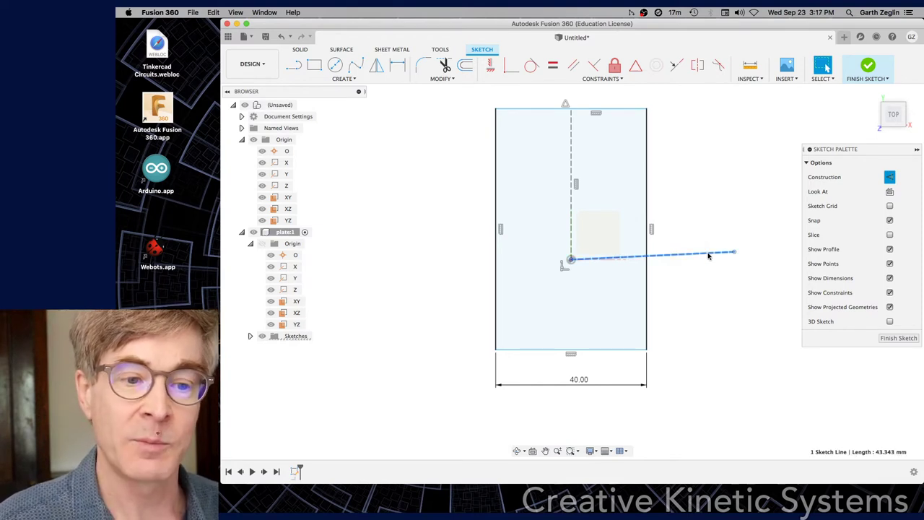
pyautogui.click(491, 69)
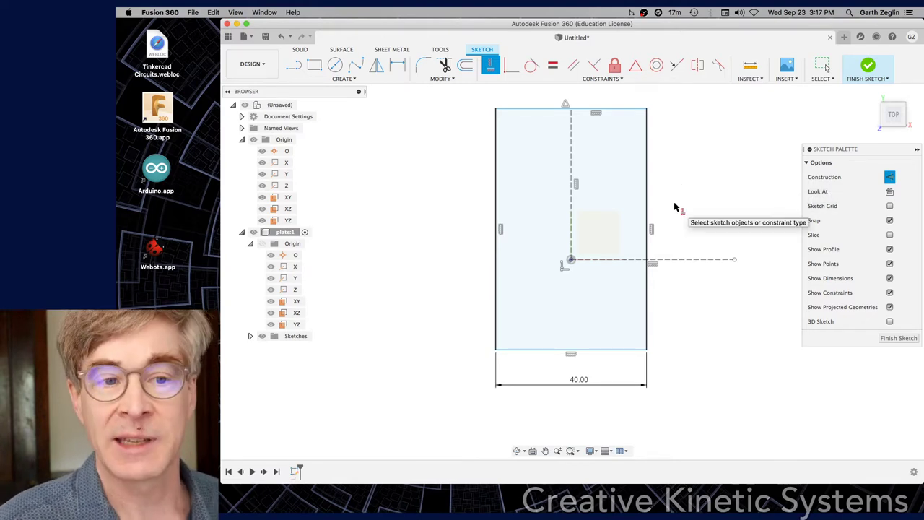
pyautogui.press('Escape')
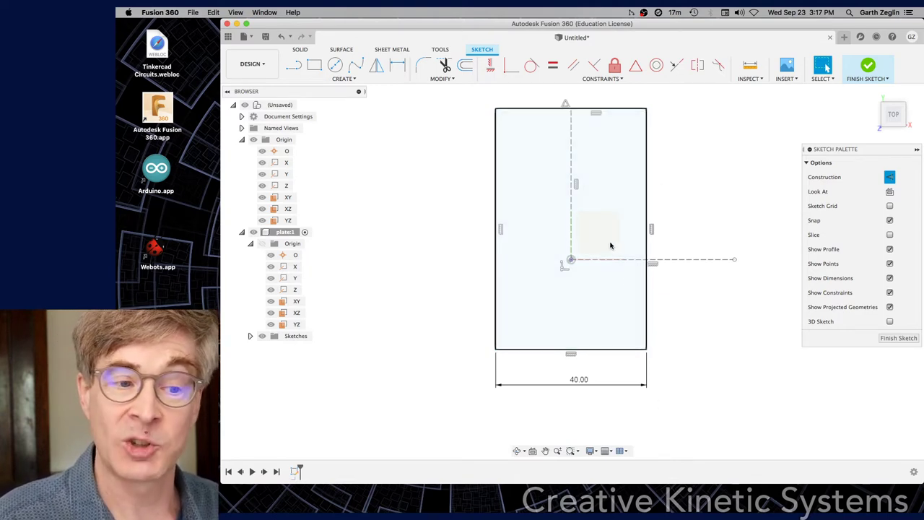
# Apply a symmetry constraint to the rectangle's upper-right and lower-right corner points about the horizontal construction line.
pyautogui.click(698, 66)
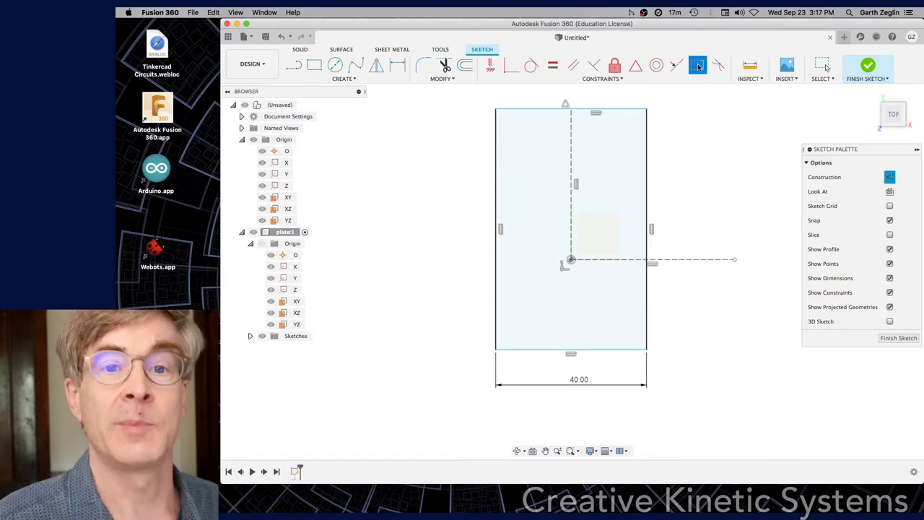
pyautogui.click(625, 113)
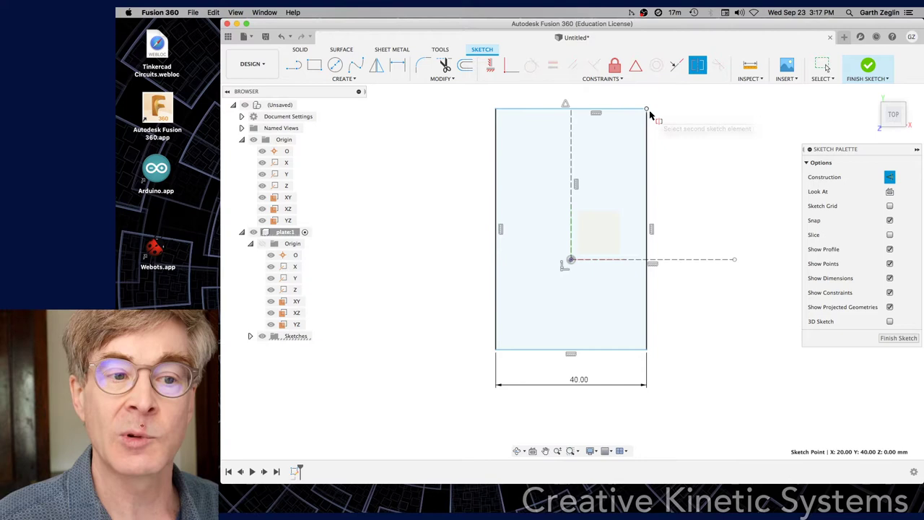
pyautogui.click(646, 349)
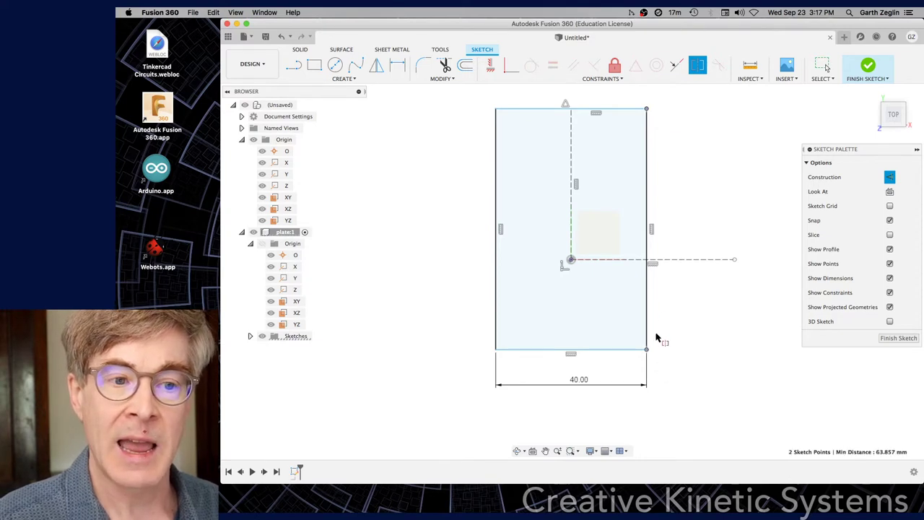
pyautogui.click(673, 259)
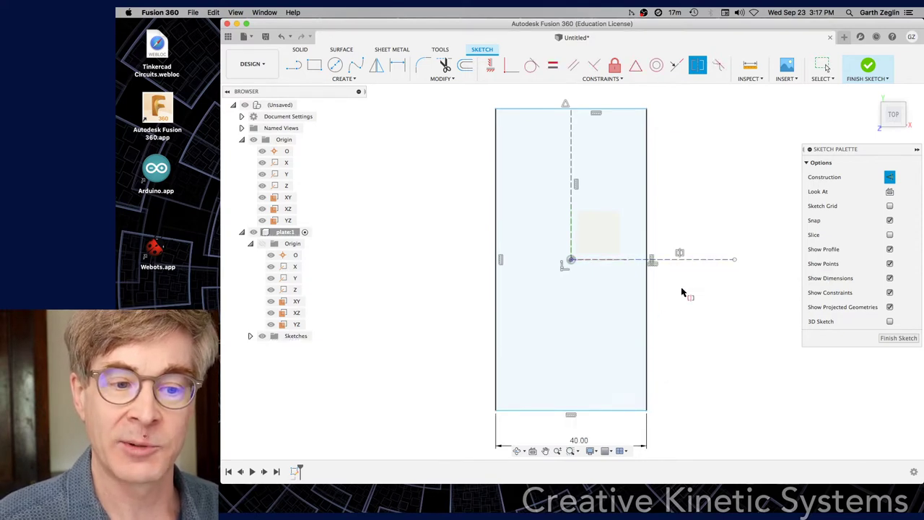
pyautogui.press('Escape')
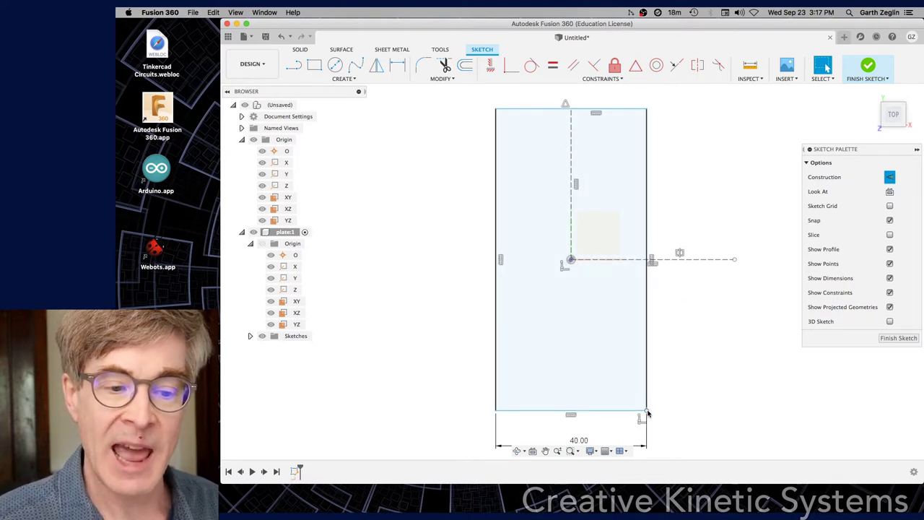
# Resize the rectangle by its right-hand corner points to a height of about 47 mm and finish the sketch.
pyautogui.moveTo(646, 409); pyautogui.dragTo(662, 304)
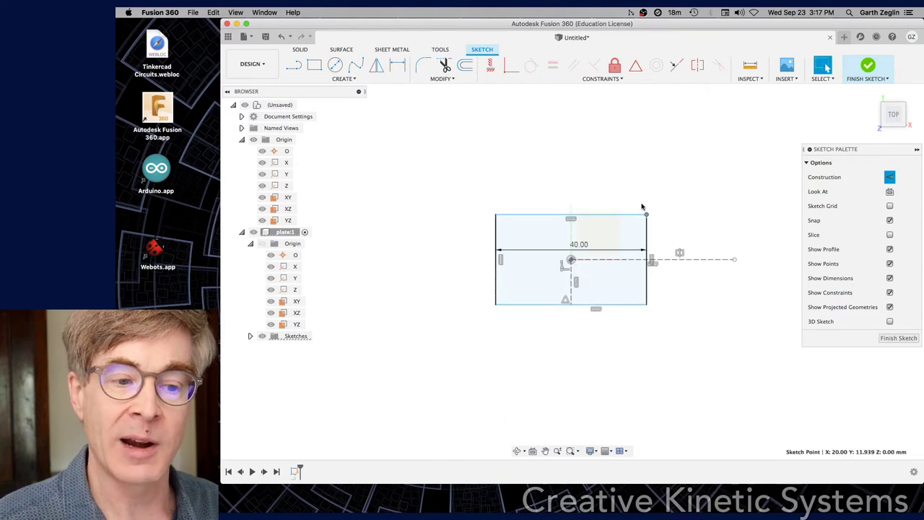
pyautogui.moveTo(646, 216); pyautogui.dragTo(625, 360)
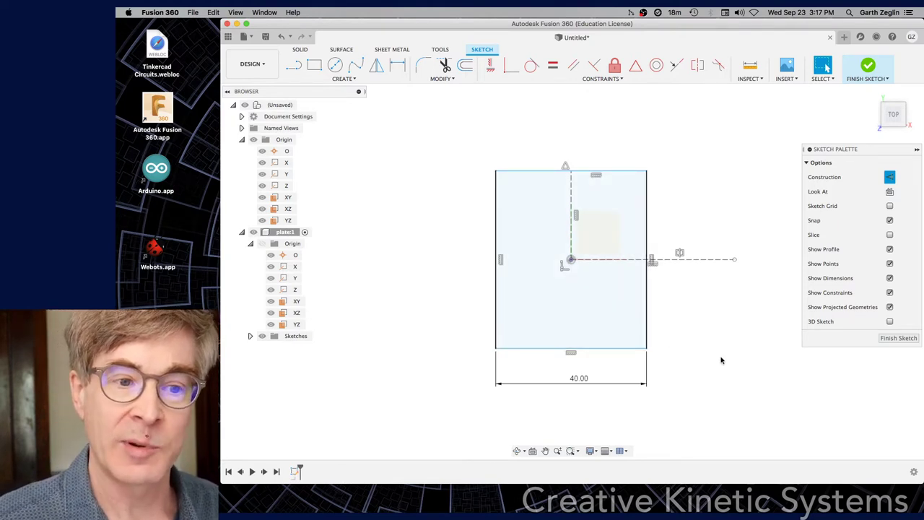
pyautogui.click(619, 347)
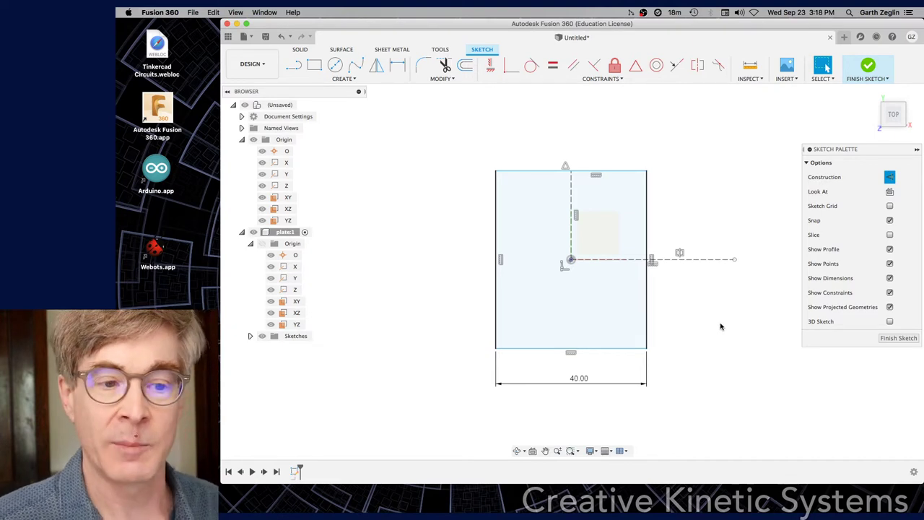
pyautogui.click(873, 65)
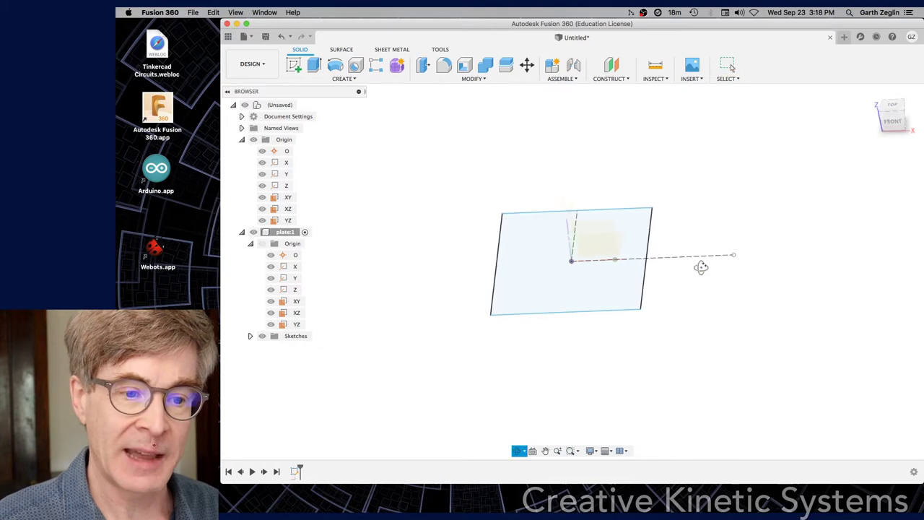
# Extrude the rectangular profile 6 mm to one side as a new body.
pyautogui.click(605, 290)
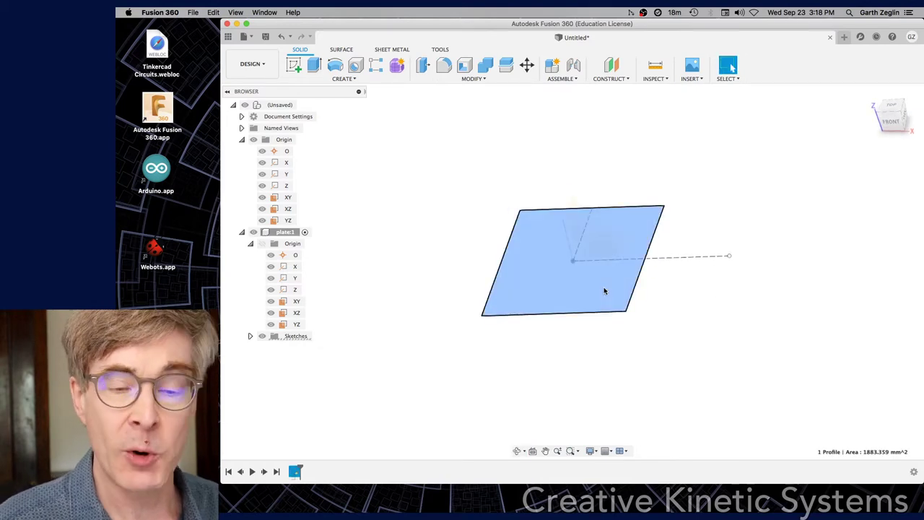
pyautogui.press('e')
pyautogui.moveTo(571, 251); pyautogui.dragTo(543, 209)
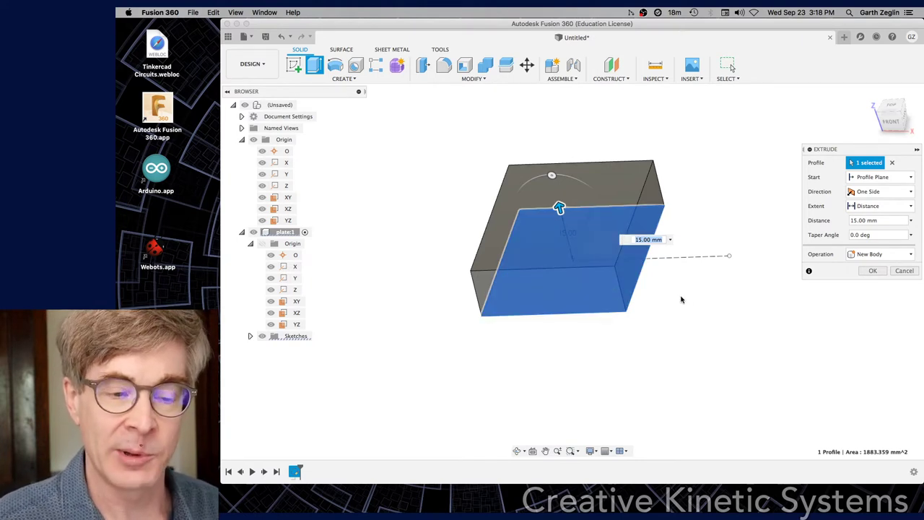
pyautogui.keyDown('shift'); pyautogui.moveTo(677, 298); pyautogui.dragTo(705, 252, button='middle'); pyautogui.keyUp('shift')
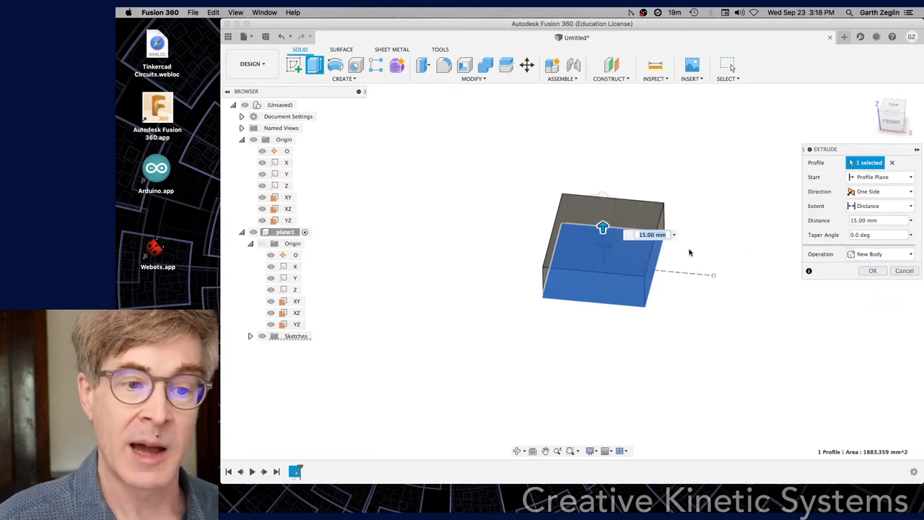
pyautogui.click(654, 236)
pyautogui.doubleClick(649, 234)
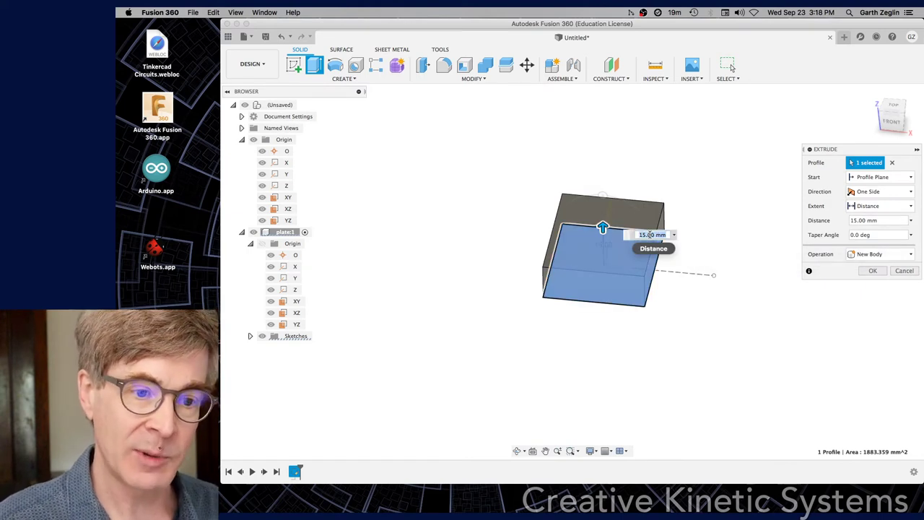
pyautogui.write('6')
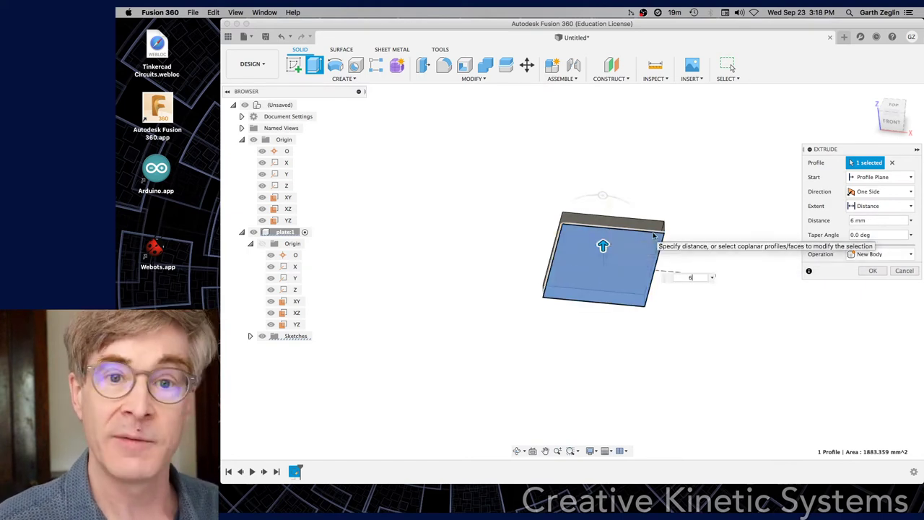
pyautogui.keyDown('shift'); pyautogui.moveTo(720, 226); pyautogui.dragTo(700, 237, button='middle'); pyautogui.keyUp('shift')
pyautogui.scroll(3, 701, 237)
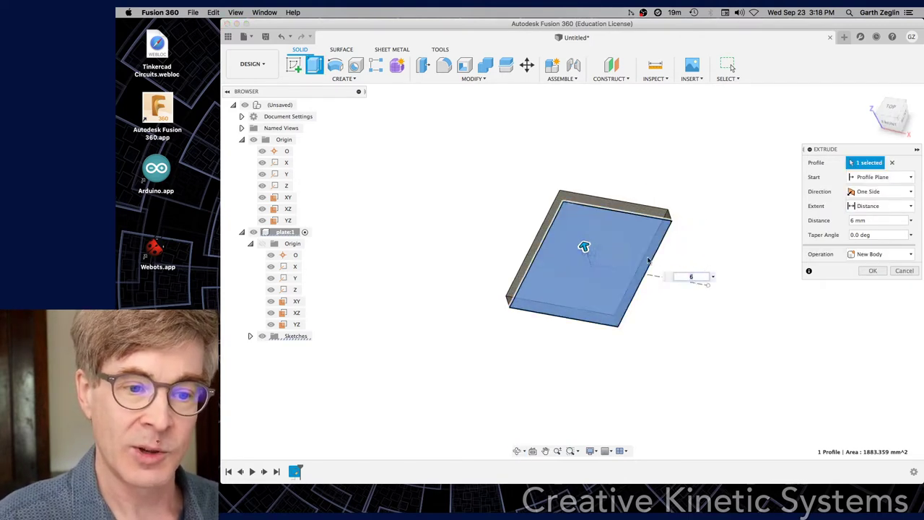
pyautogui.click(872, 270)
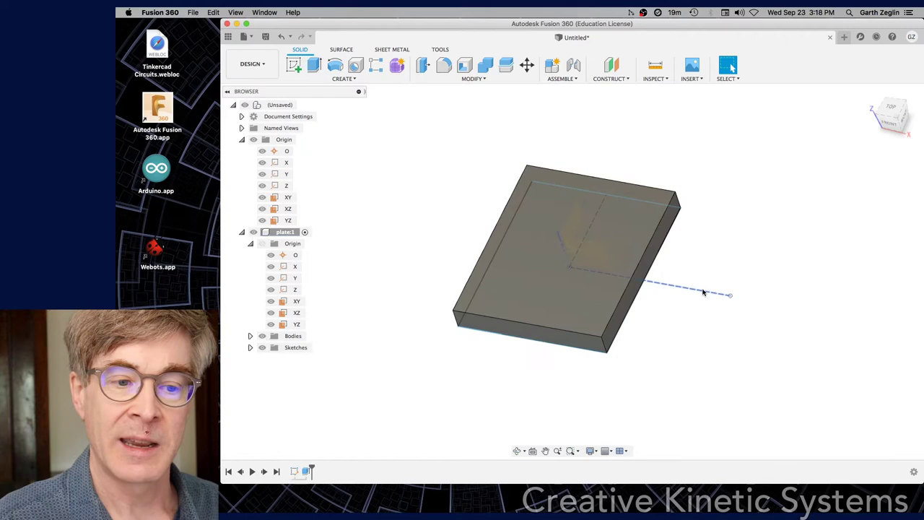
# Start a constant-radius fillet on the plate's four short corner edges with a 6 mm radius.
pyautogui.moveTo(701, 337)
pyautogui.keyDown('shift'); pyautogui.mouseDown(button='middle')
pyautogui.moveTo(689, 308)
pyautogui.moveTo(695, 332)
pyautogui.mouseUp(button='middle'); pyautogui.keyUp('shift')
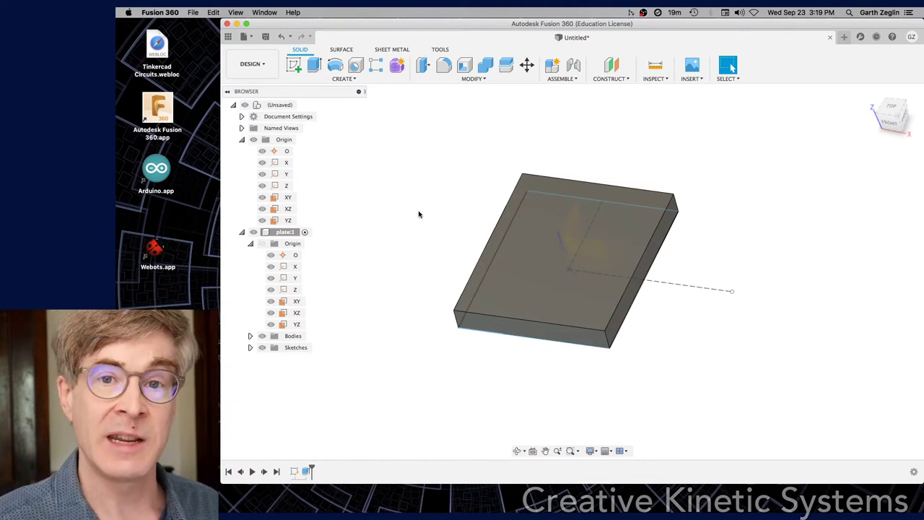
pyautogui.click(445, 67)
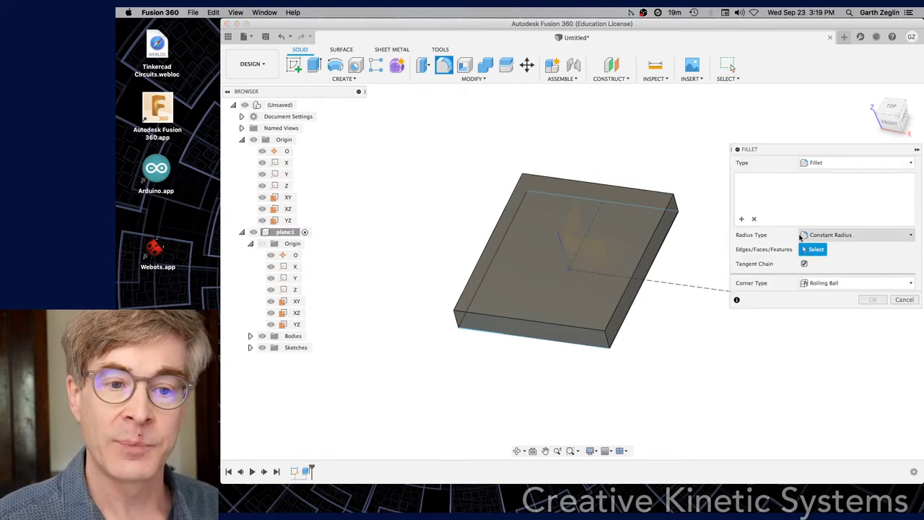
pyautogui.click(610, 343)
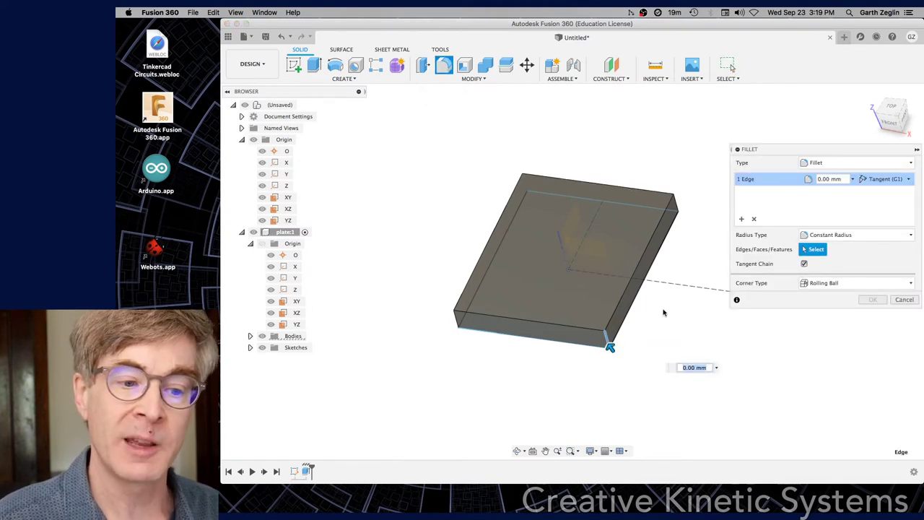
pyautogui.keyDown('shift'); pyautogui.moveTo(663, 313); pyautogui.dragTo(674, 193, button='middle'); pyautogui.keyUp('shift')
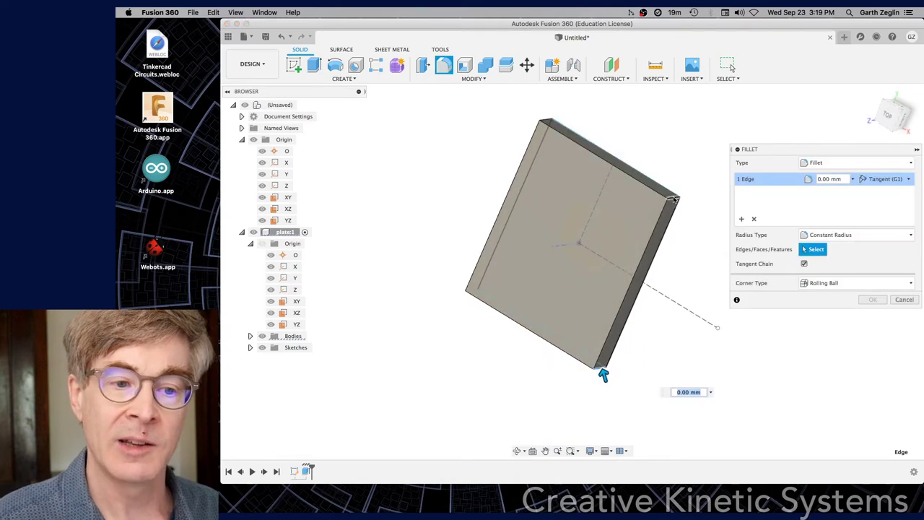
pyautogui.click(674, 199)
pyautogui.keyDown('shift'); pyautogui.moveTo(583, 227); pyautogui.dragTo(584, 165, button='middle'); pyautogui.keyUp('shift')
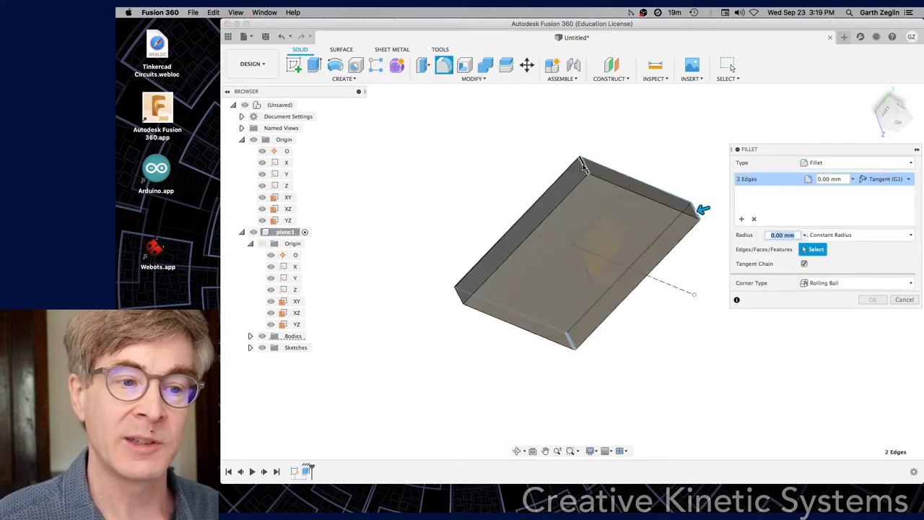
pyautogui.click(584, 165)
pyautogui.keyDown('shift'); pyautogui.moveTo(505, 342); pyautogui.dragTo(521, 216, button='middle'); pyautogui.keyUp('shift')
pyautogui.click(492, 200)
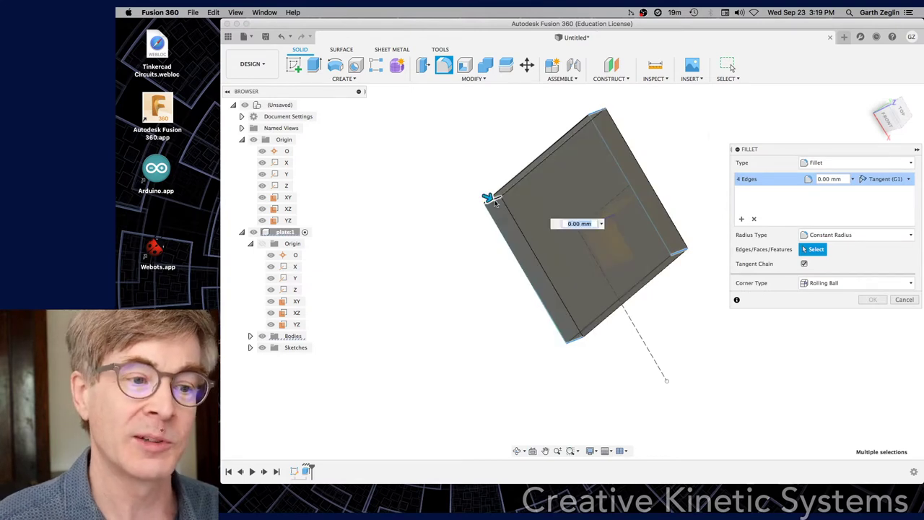
pyautogui.write('6')
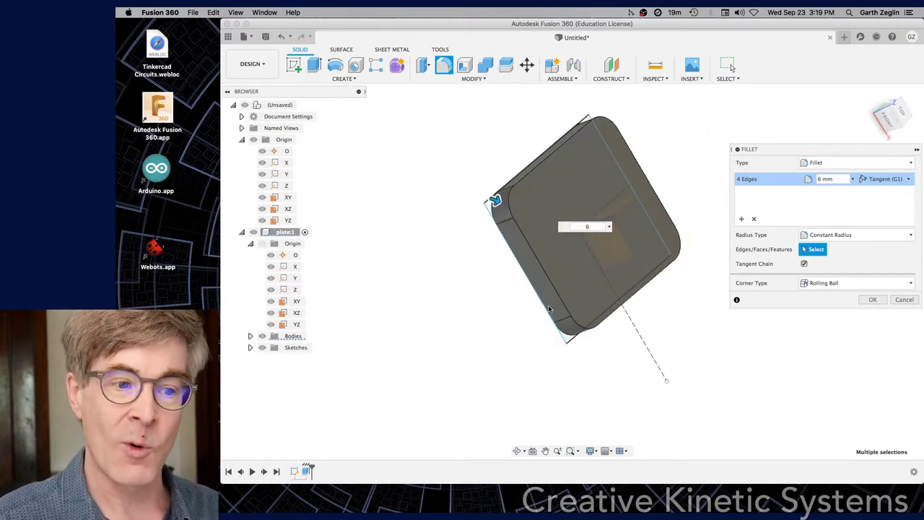
# Set the radius of the four-edge corner fillet to 4 mm and apply it.
pyautogui.keyDown('shift'); pyautogui.moveTo(470, 252); pyautogui.dragTo(557, 243, button='middle'); pyautogui.keyUp('shift')
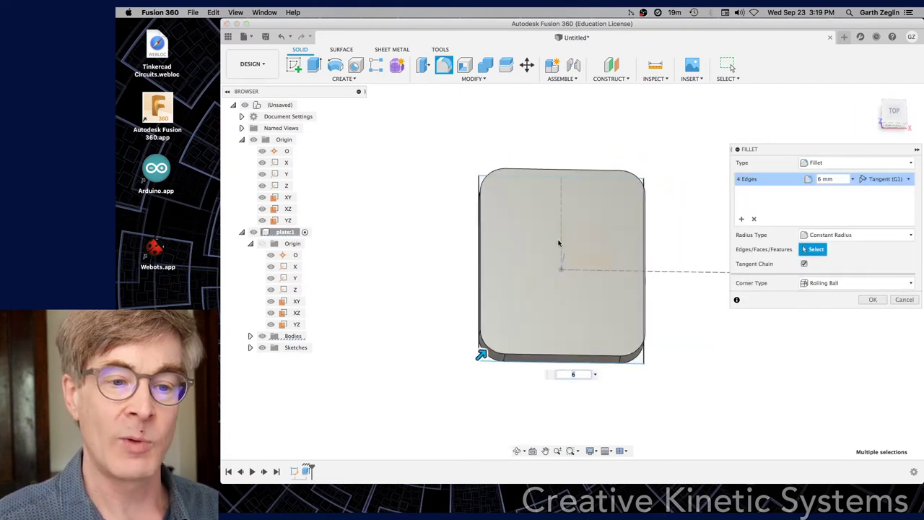
pyautogui.doubleClick(820, 179)
pyautogui.write('4')
pyautogui.press('Return')
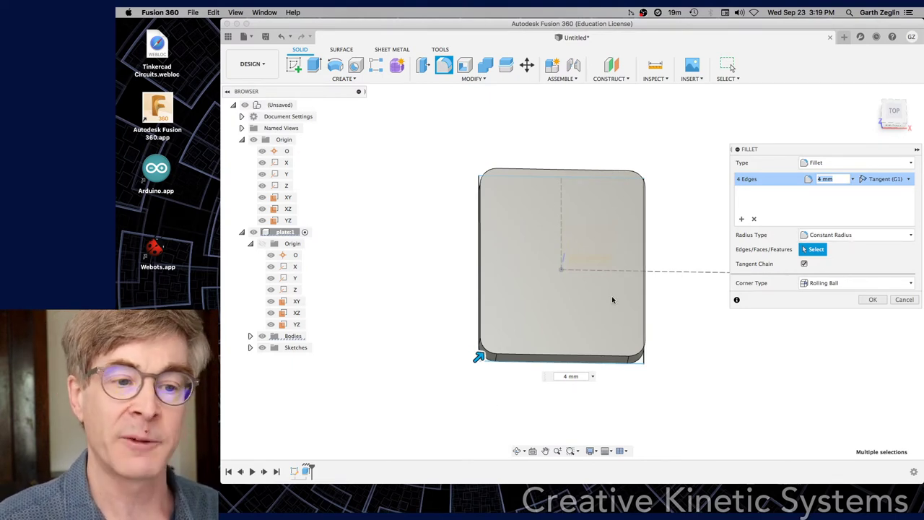
pyautogui.keyDown('shift'); pyautogui.moveTo(612, 300); pyautogui.dragTo(678, 325, button='middle'); pyautogui.keyUp('shift')
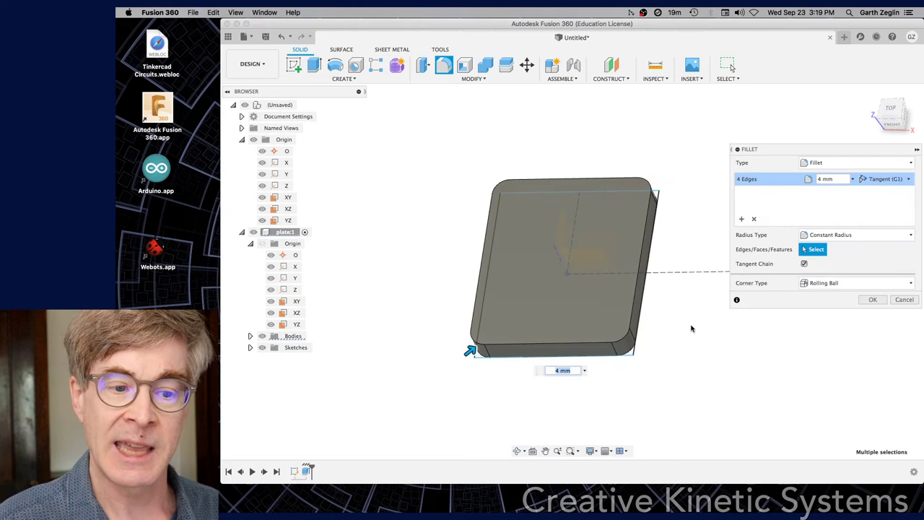
pyautogui.press('Return')
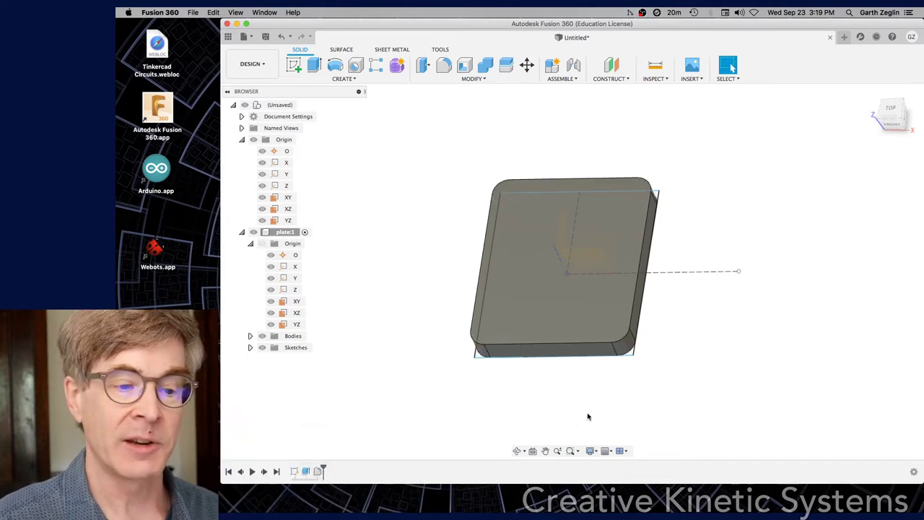
# Roll the history marker back before the corner fillet and return it to the end of the timeline.
pyautogui.moveTo(323, 471); pyautogui.dragTo(311, 467)
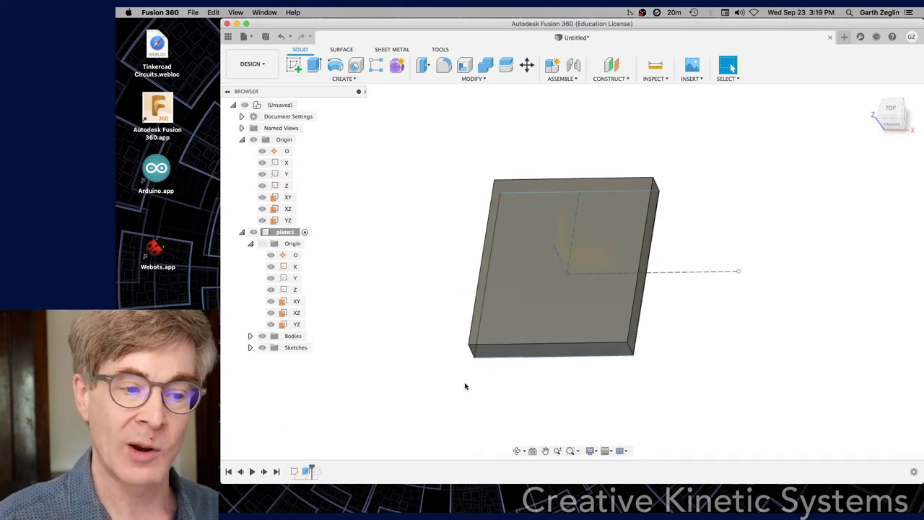
pyautogui.moveTo(311, 469); pyautogui.dragTo(322, 471)
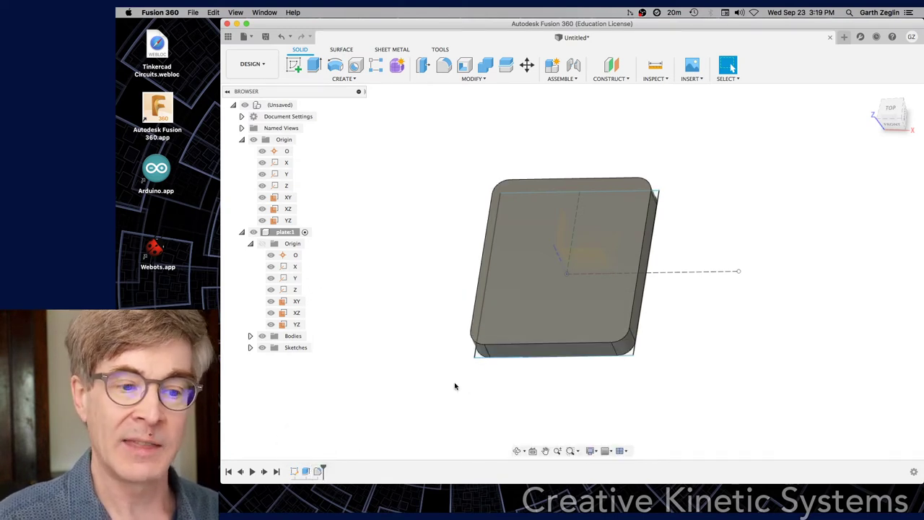
# Edit the corner fillet feature and set the radius of its four edges to 2 mm.
pyautogui.rightClick(317, 470)
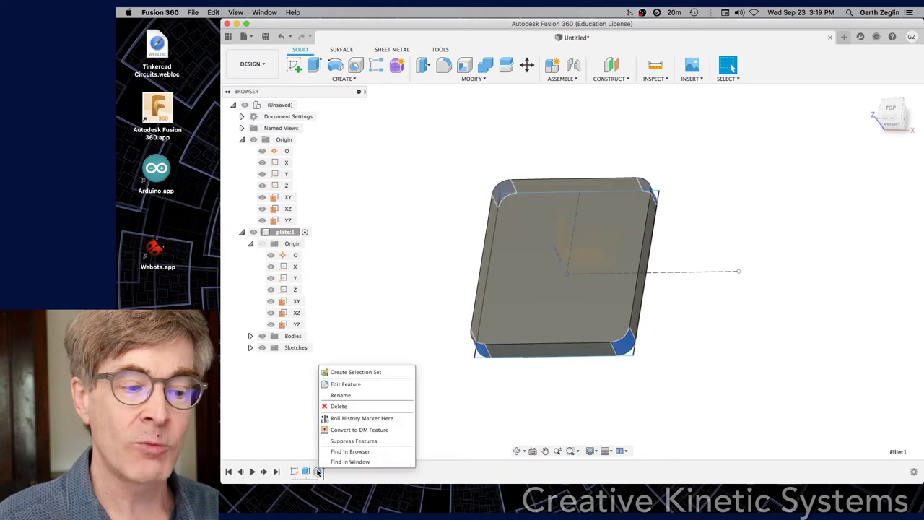
pyautogui.click(346, 384)
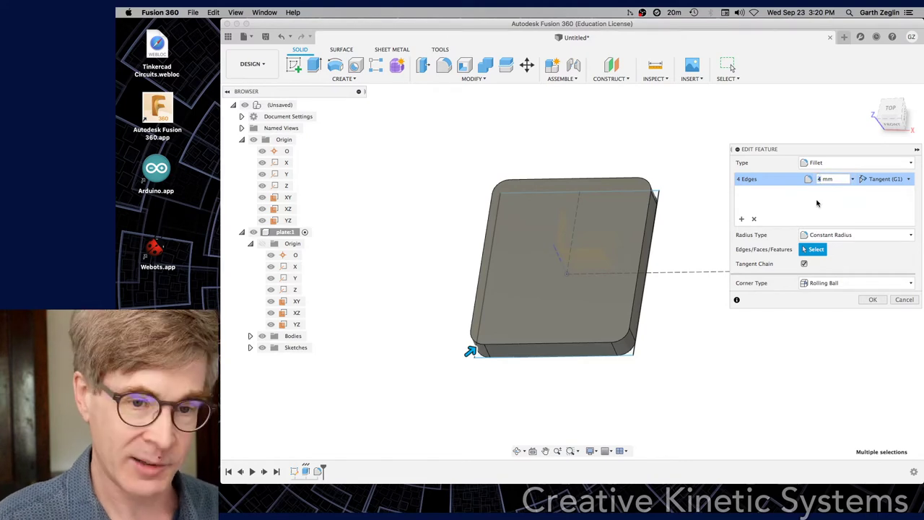
pyautogui.press('Return')
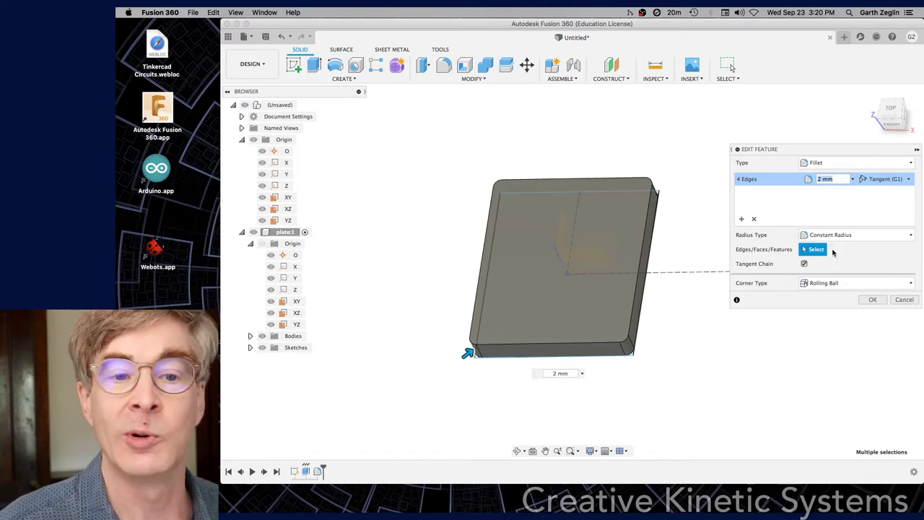
pyautogui.click(870, 299)
pyautogui.moveTo(719, 229)
pyautogui.keyDown('shift'); pyautogui.mouseDown(button='middle')
pyautogui.moveTo(707, 231)
pyautogui.moveTo(719, 242)
pyautogui.moveTo(727, 219)
pyautogui.moveTo(725, 228)
pyautogui.mouseUp(button='middle'); pyautogui.keyUp('shift')
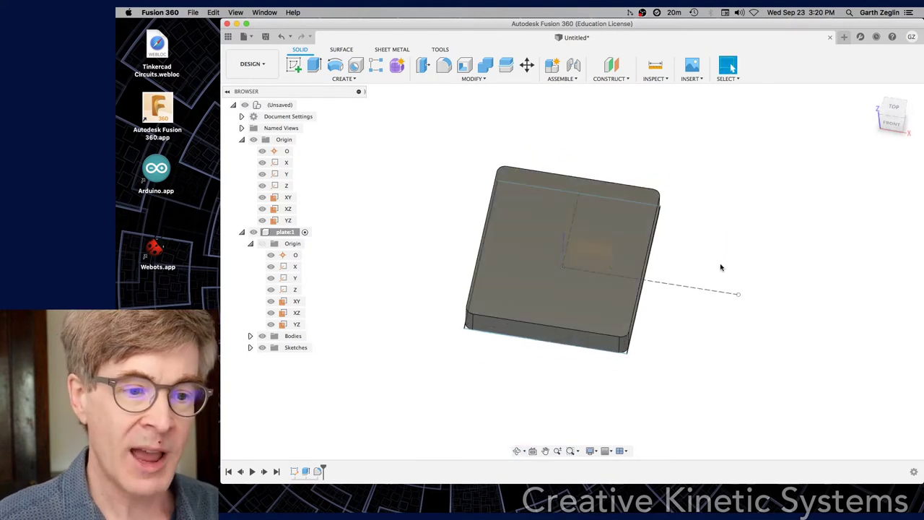
pyautogui.keyDown('shift'); pyautogui.moveTo(759, 255); pyautogui.dragTo(758, 258, button='middle'); pyautogui.keyUp('shift')
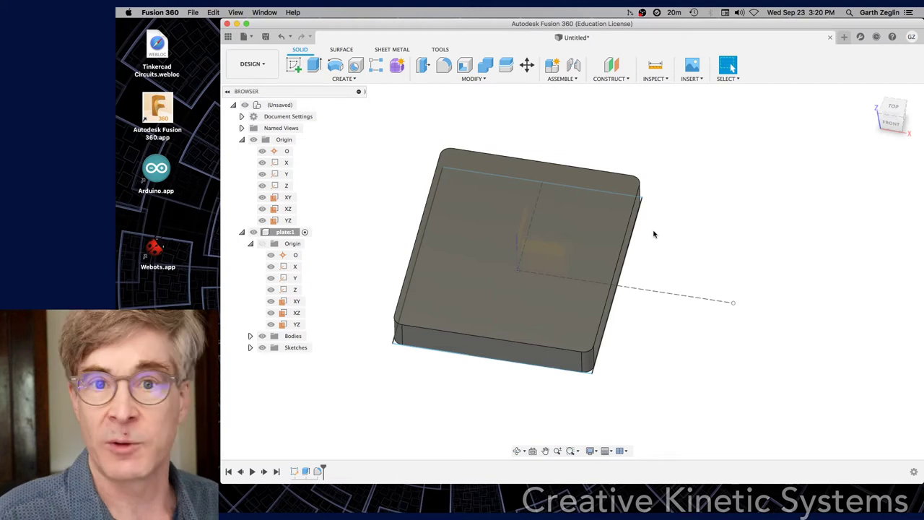
# Reopen the plate's base sketch for editing and draw a circle about 4.5 mm in diameter near the rectangle's upper-right corner.
pyautogui.rightClick(296, 470)
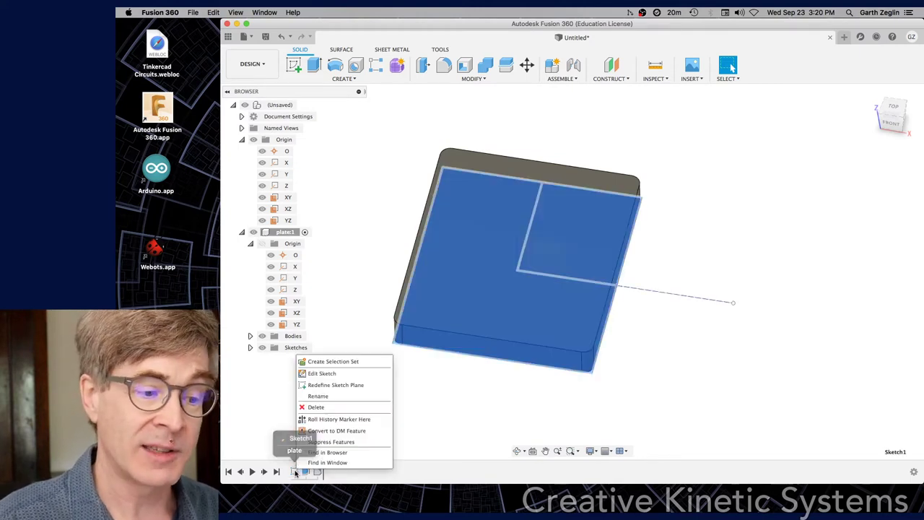
pyautogui.click(322, 373)
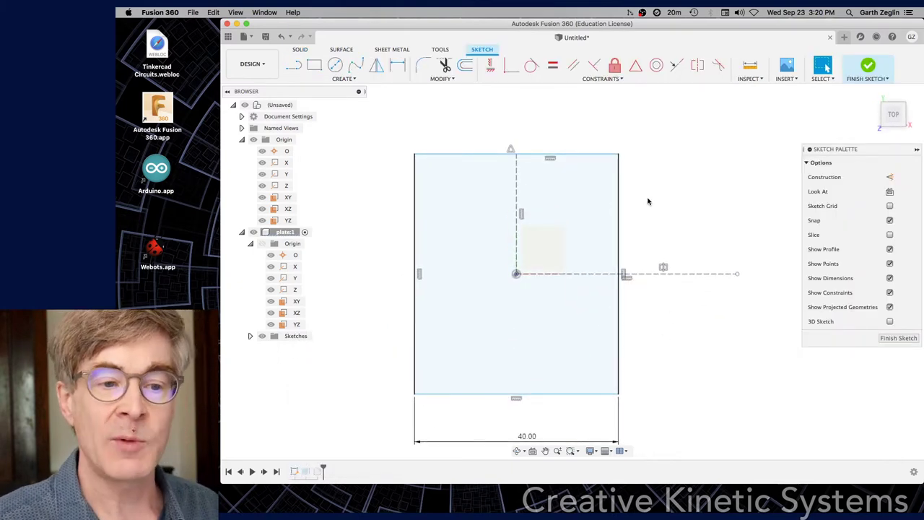
pyautogui.press('c')
pyautogui.click(588, 187)
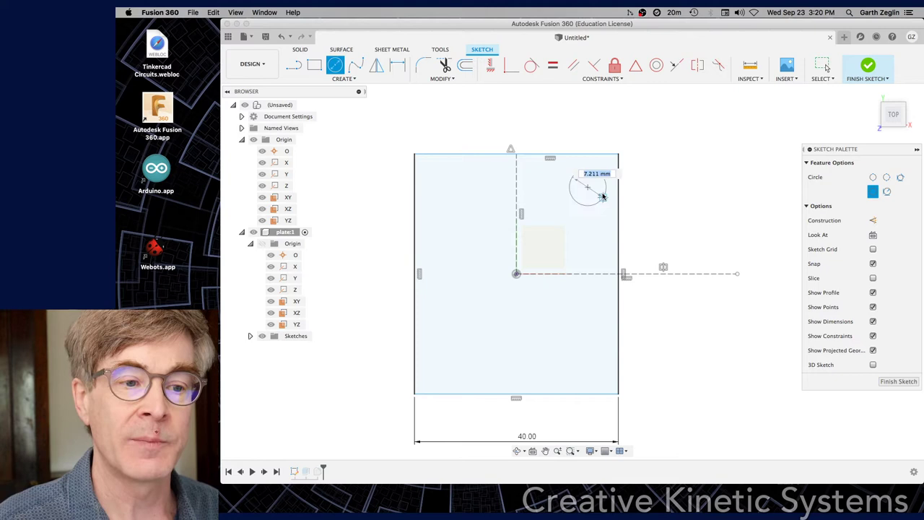
pyautogui.click(598, 188)
pyautogui.press('Escape')
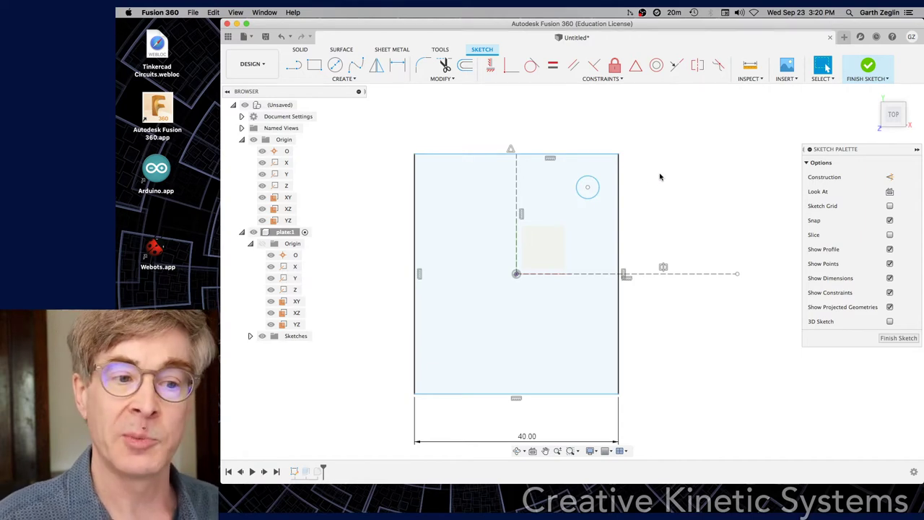
# Draw a circle about 6.3 mm in diameter near the rectangle's upper-left corner, level with the upper-right circle.
pyautogui.press('c')
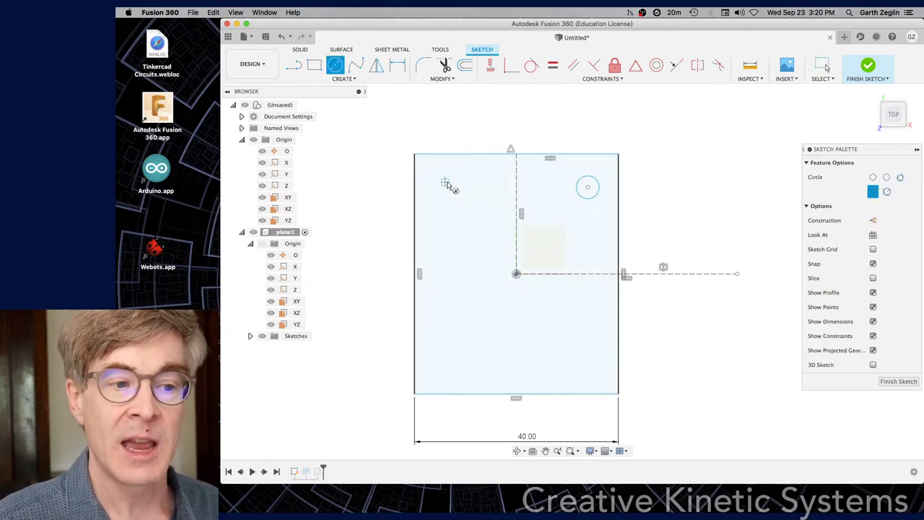
pyautogui.click(444, 187)
pyautogui.click(460, 194)
pyautogui.press('Escape')
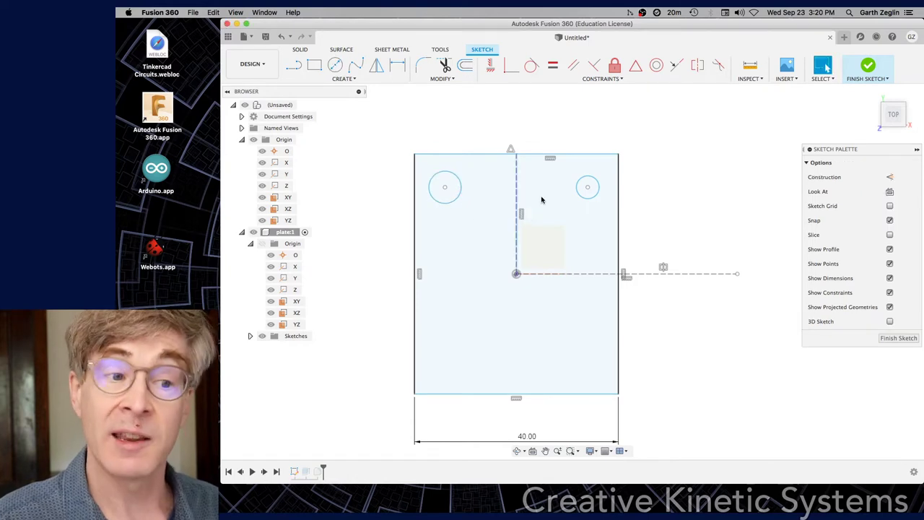
# Draw two circles about 4.5 mm in diameter near the rectangle's lower-left and lower-right corners.
pyautogui.press('c')
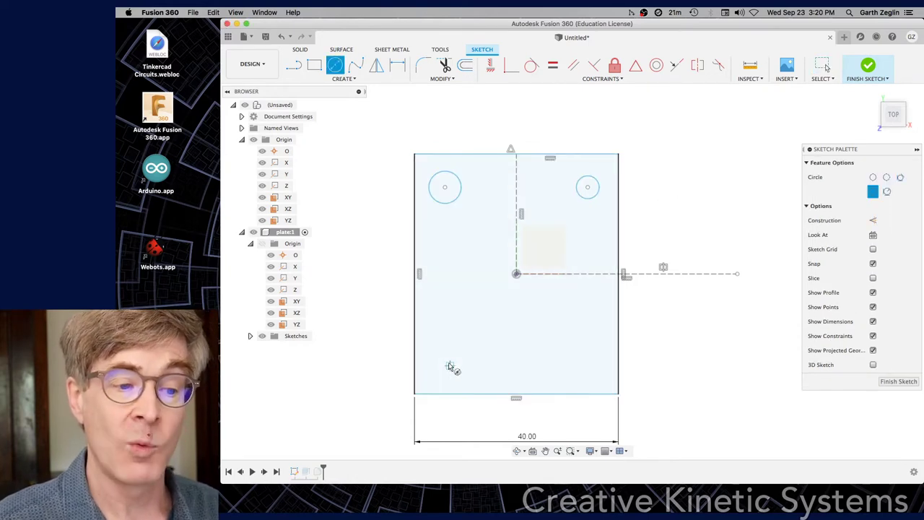
pyautogui.click(439, 370)
pyautogui.click(449, 375)
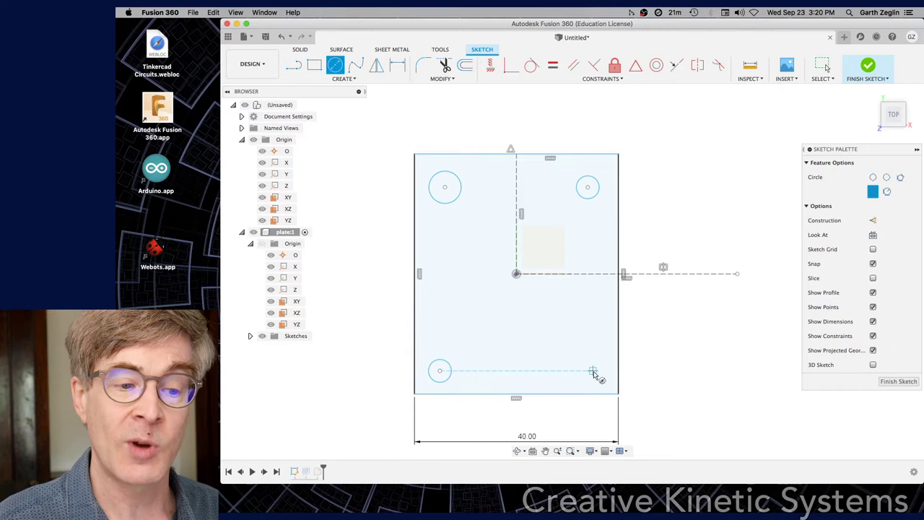
pyautogui.click(591, 371)
pyautogui.click(599, 378)
pyautogui.press('Escape')
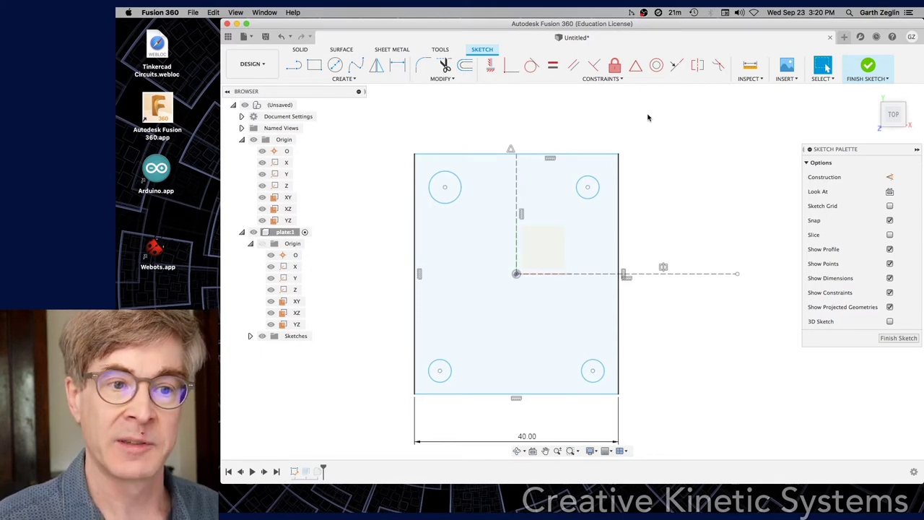
# Dimension the upper-right circle's diameter with the expression in /4.
pyautogui.press('d')
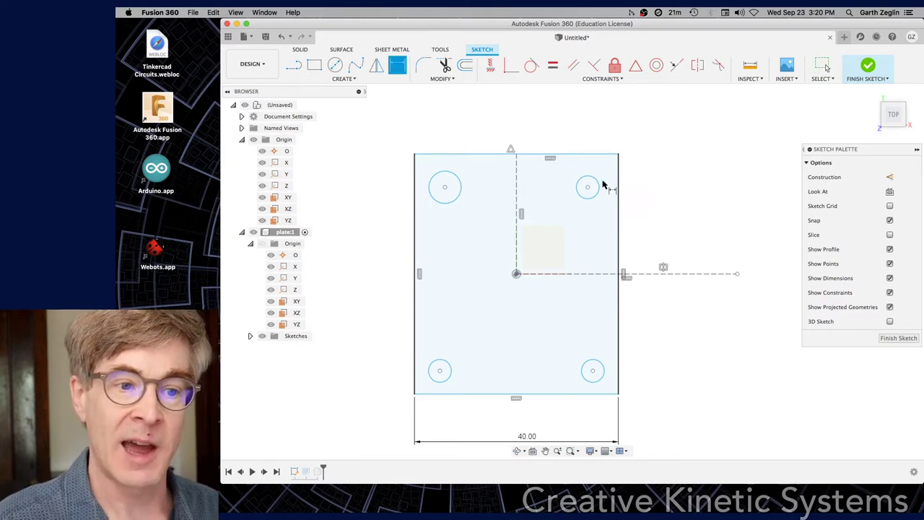
pyautogui.click(599, 180)
pyautogui.click(643, 153)
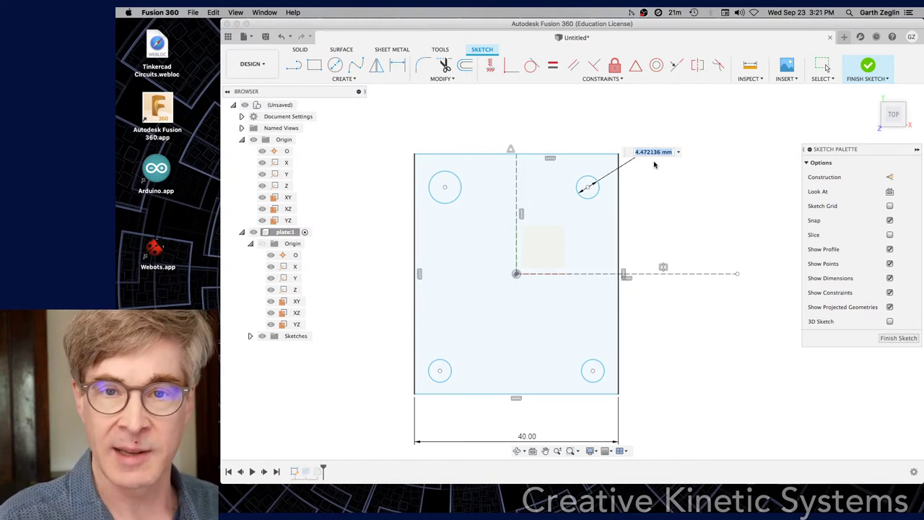
pyautogui.write('in /4')
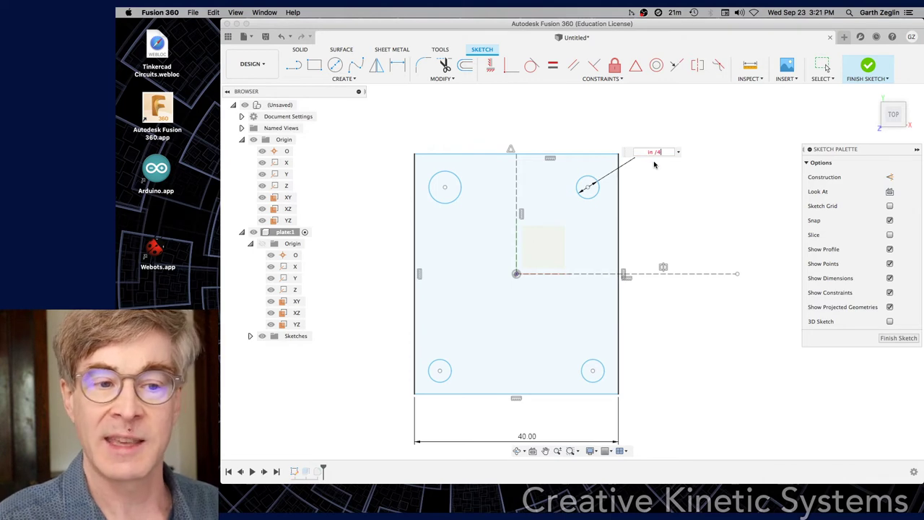
pyautogui.press('Return')
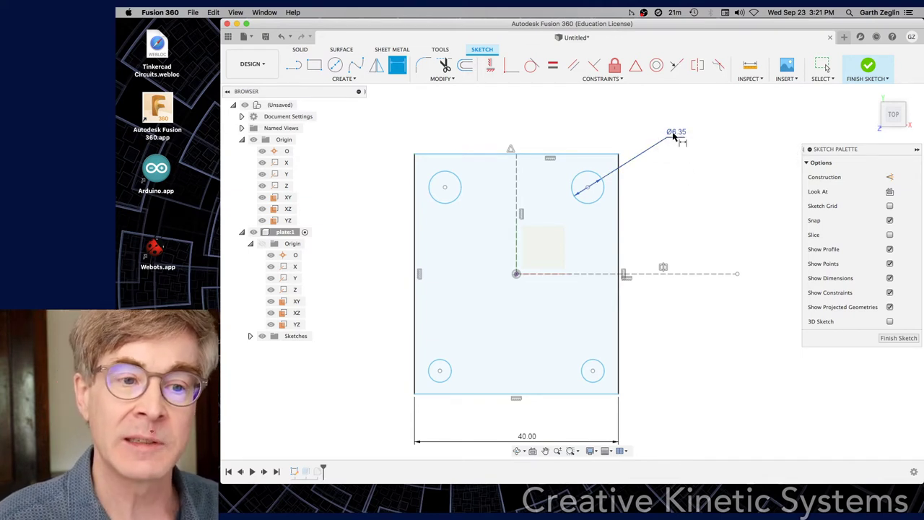
# Change the upper-right circle's diameter expression to 3 * in / 4.
pyautogui.doubleClick(674, 136)
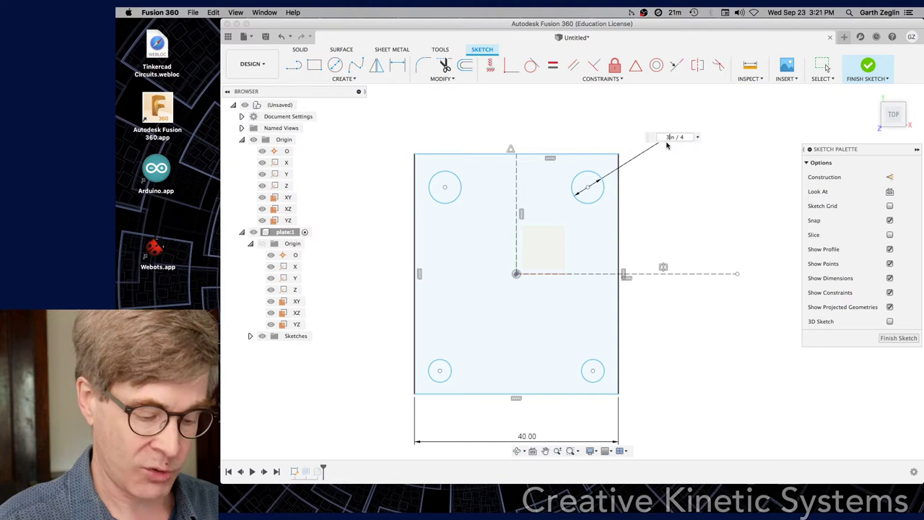
pyautogui.write('3')
pyautogui.press('Return')
pyautogui.scroll(3, 683, 144)
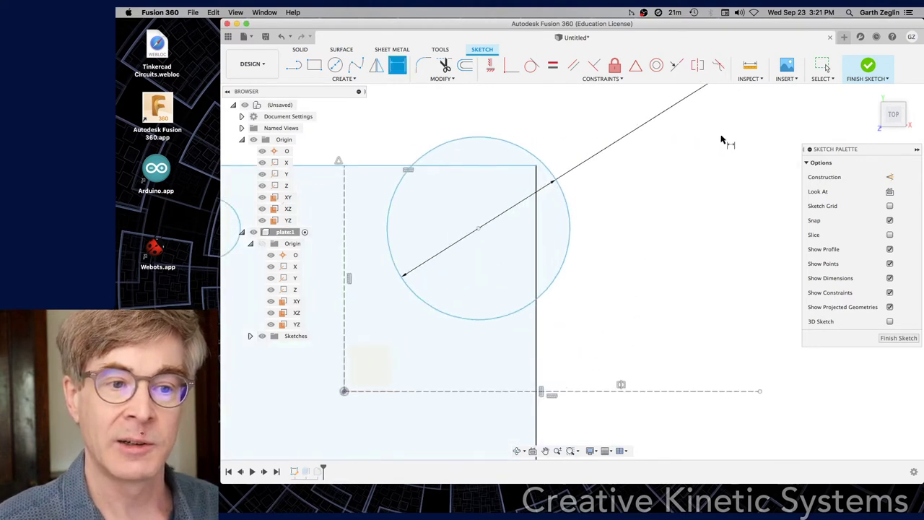
pyautogui.scroll(-5, 747, 141)
pyautogui.scroll(-3, 747, 141)
# Set the upper-right circle's diameter to a quarter inch and leave the dimension command.
pyautogui.doubleClick(791, 101)
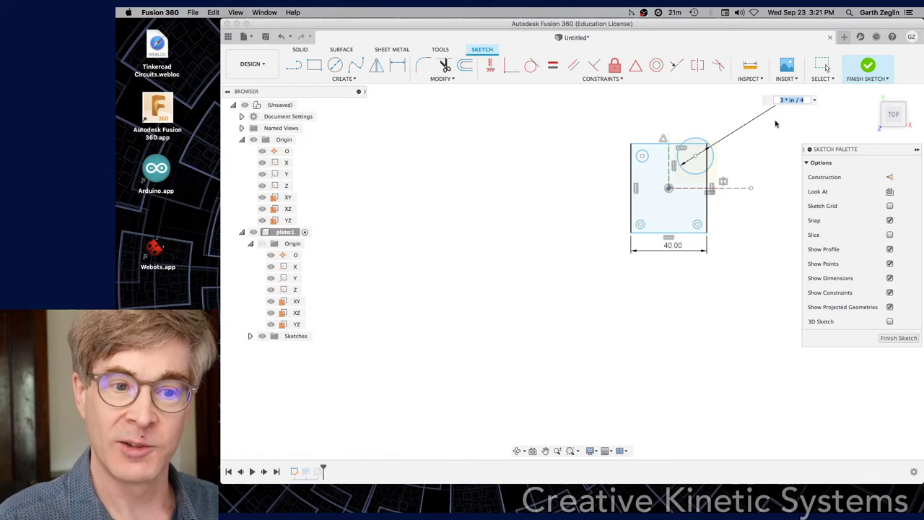
pyautogui.write('1/4 in')
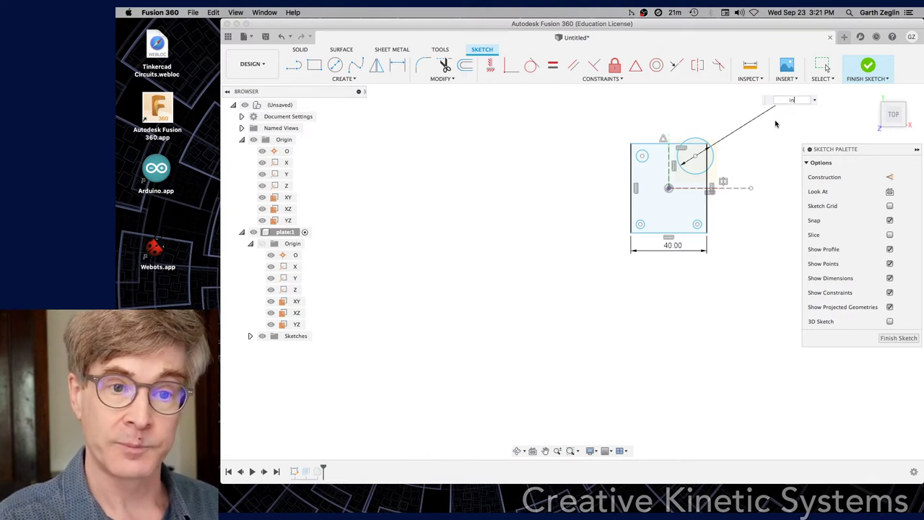
pyautogui.press('Return')
pyautogui.scroll(1, 743, 134)
pyautogui.scroll(5, 722, 138)
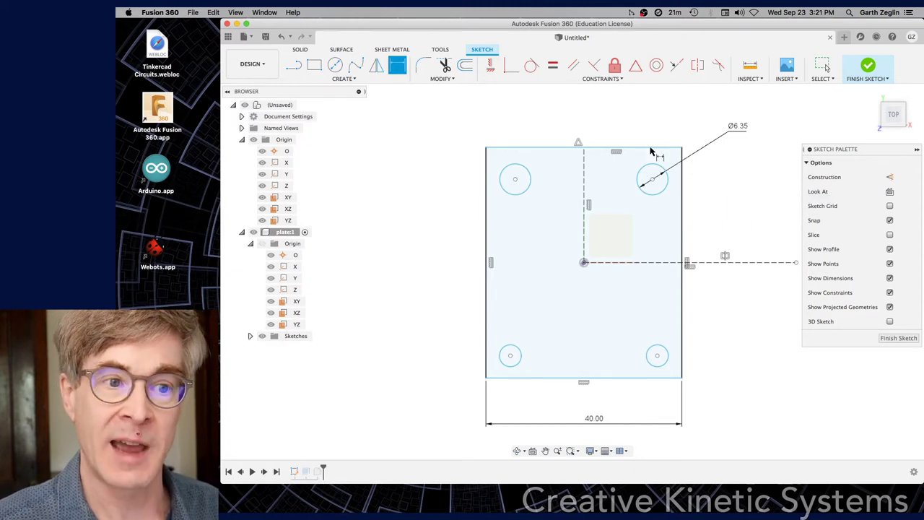
pyautogui.press('Escape')
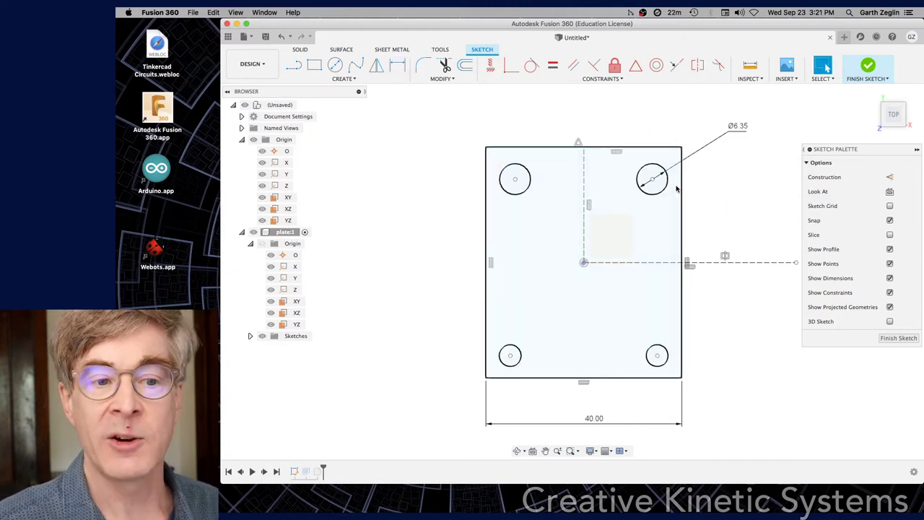
# Apply Equal constraints that tie the upper-left, lower-left and lower-right circles to the dimensioned upper-right circle.
pyautogui.click(517, 195)
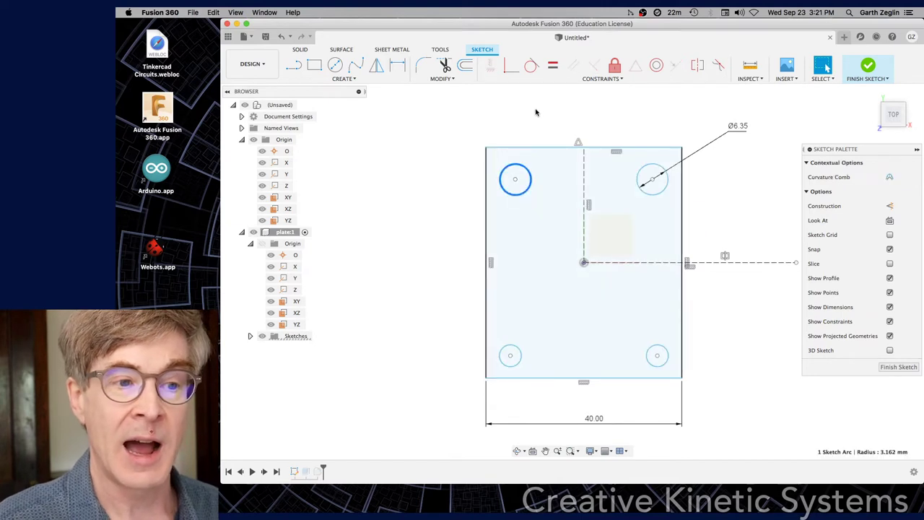
pyautogui.click(552, 65)
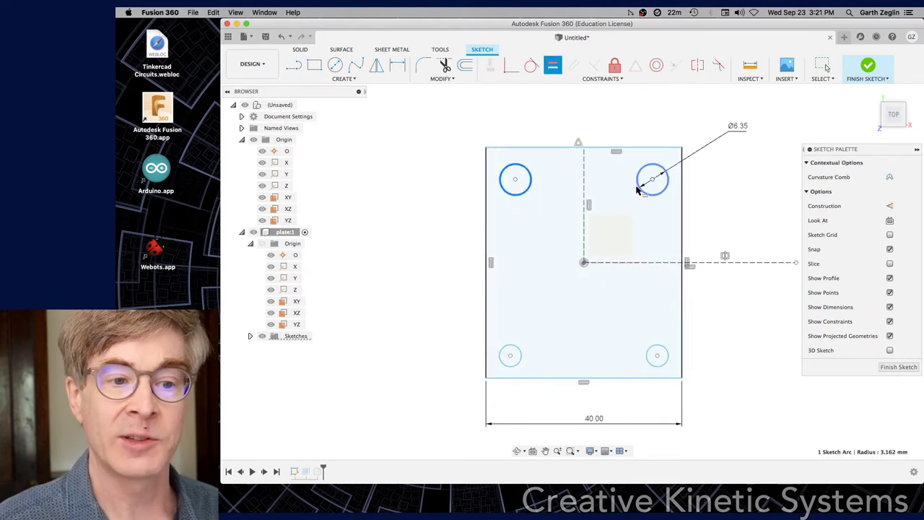
pyautogui.click(641, 189)
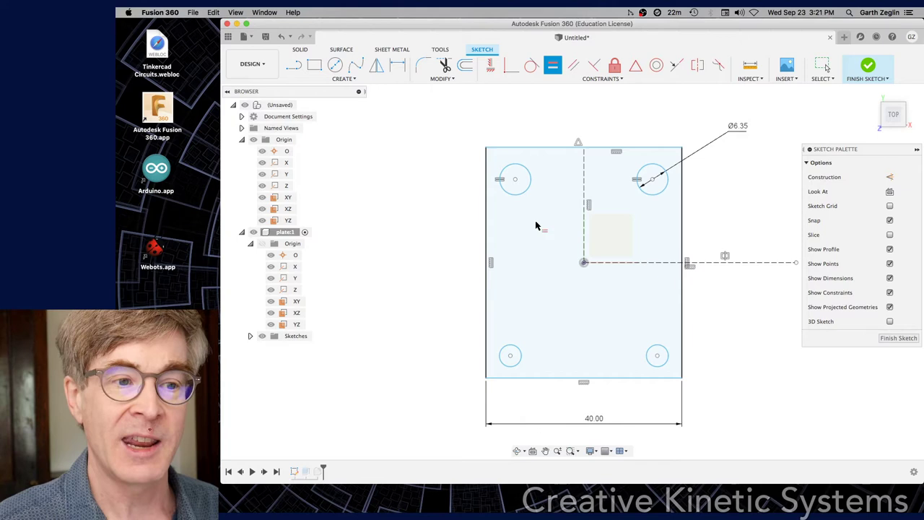
pyautogui.click(520, 356)
pyautogui.click(652, 193)
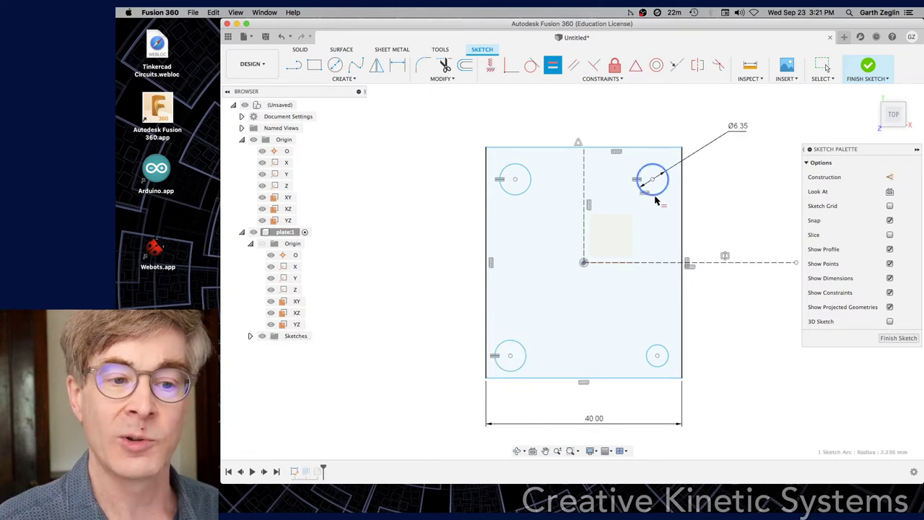
pyautogui.click(664, 355)
pyautogui.click(655, 185)
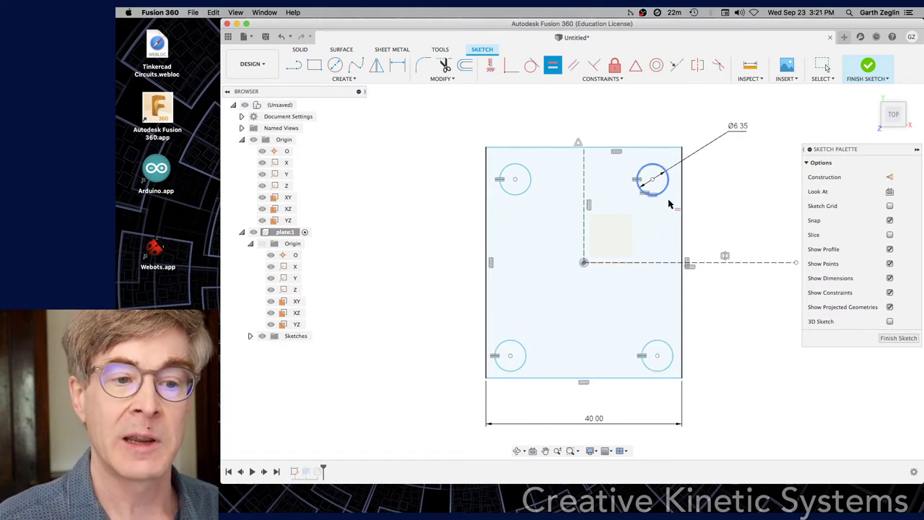
pyautogui.press('Escape')
# Make the two upper circle centres symmetric about the vertical construction line and move the upper-right centre inward to about X 10, Y 16 mm.
pyautogui.click(697, 65)
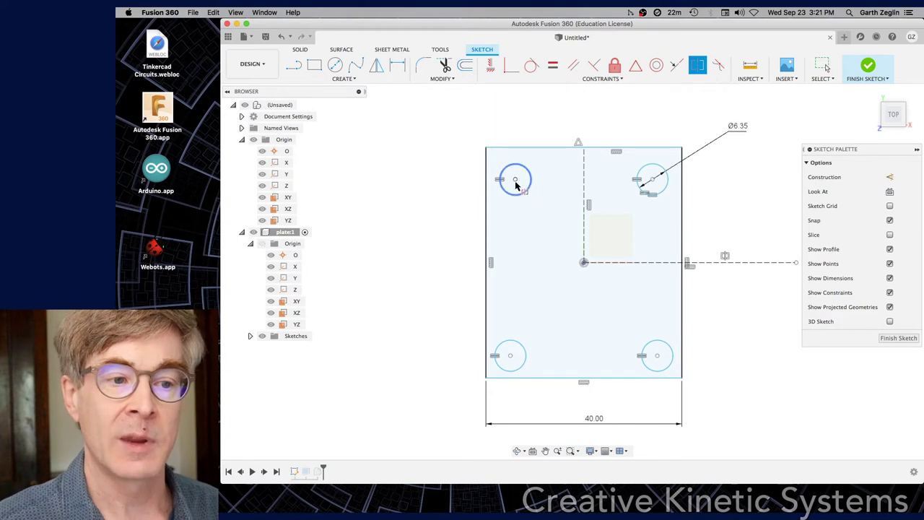
pyautogui.click(648, 186)
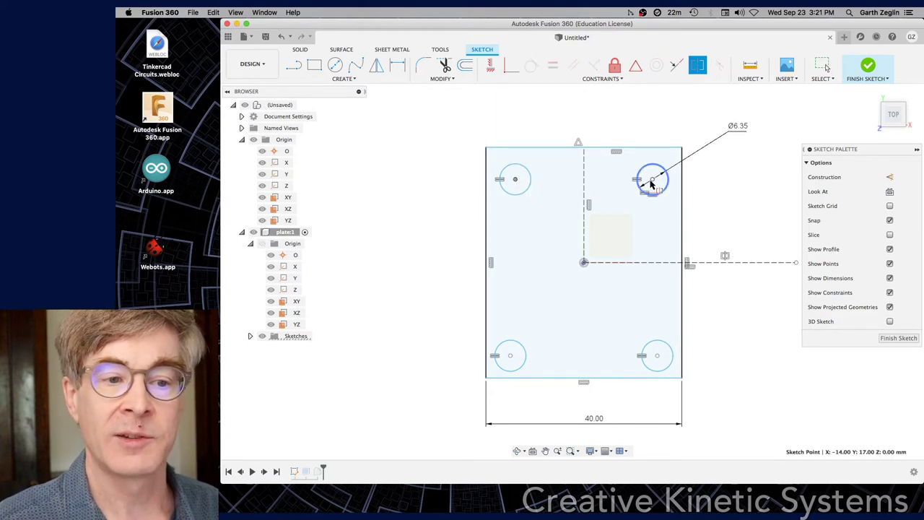
pyautogui.click(592, 192)
pyautogui.click(585, 188)
pyautogui.press('Escape')
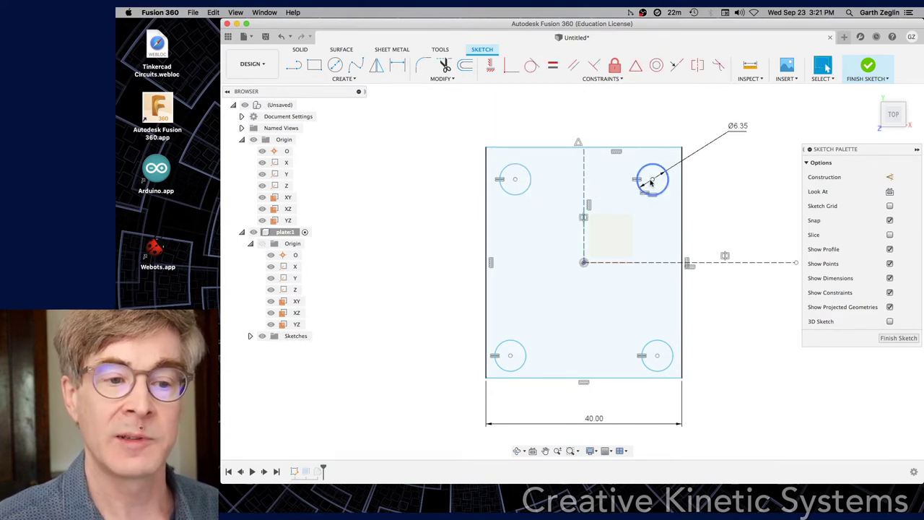
pyautogui.moveTo(651, 176); pyautogui.dragTo(632, 180)
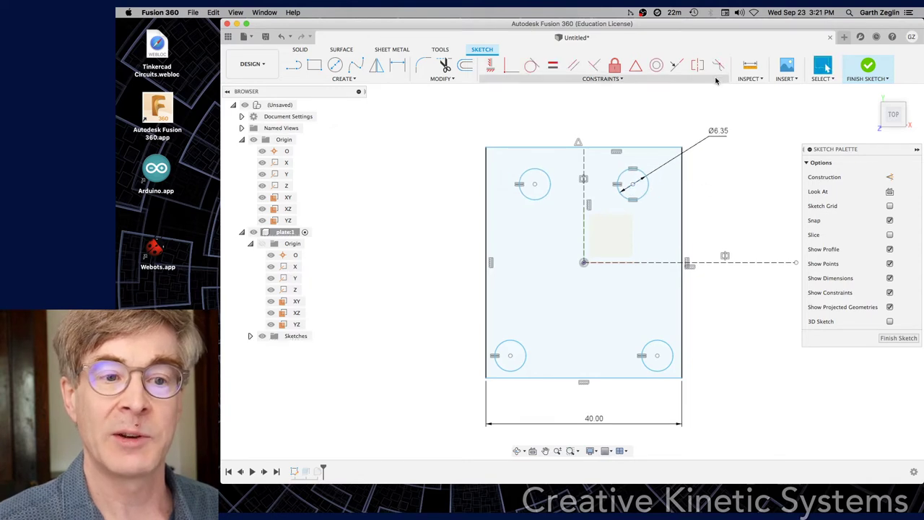
# Make the centres of the upper-right and lower-right circles symmetric about the horizontal construction line.
pyautogui.click(697, 64)
pyautogui.click(633, 185)
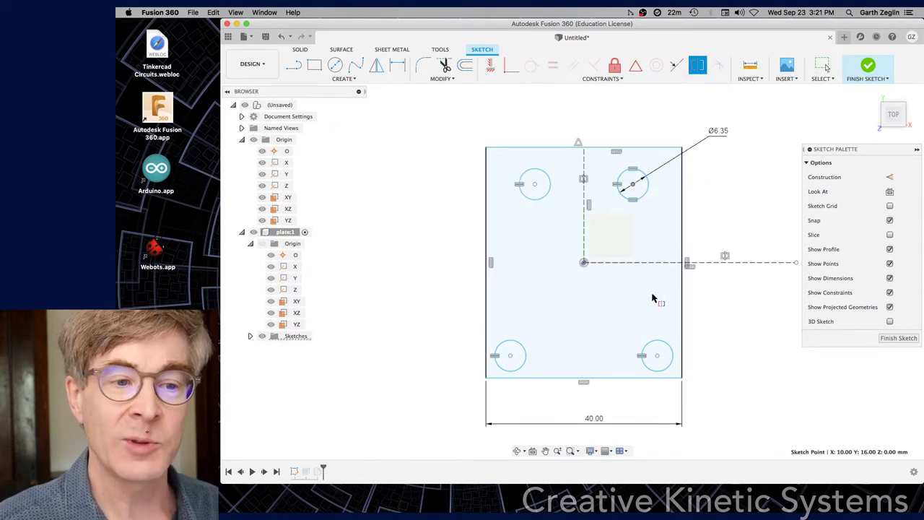
pyautogui.click(659, 353)
pyautogui.click(653, 263)
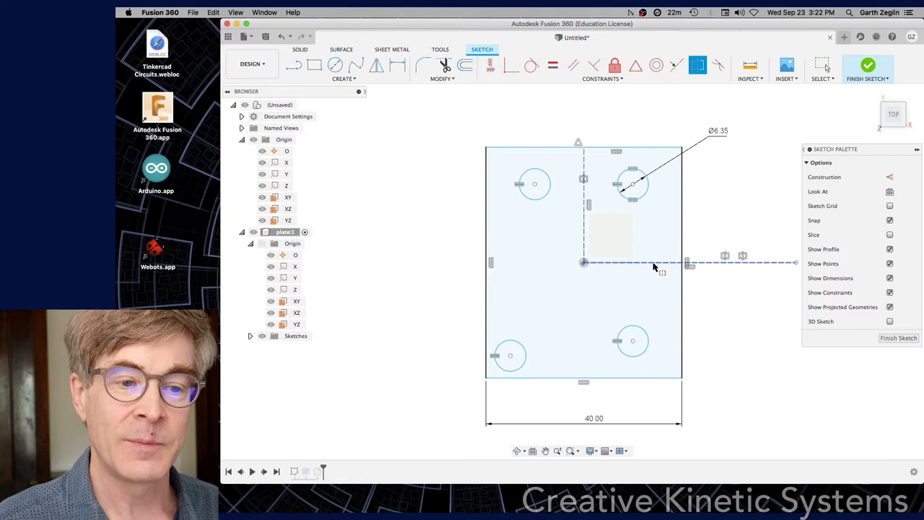
# Make the left circle centres symmetric about the horizontal construction line and move the lower-left centre to about X -14, Y -17 mm.
pyautogui.click(510, 355)
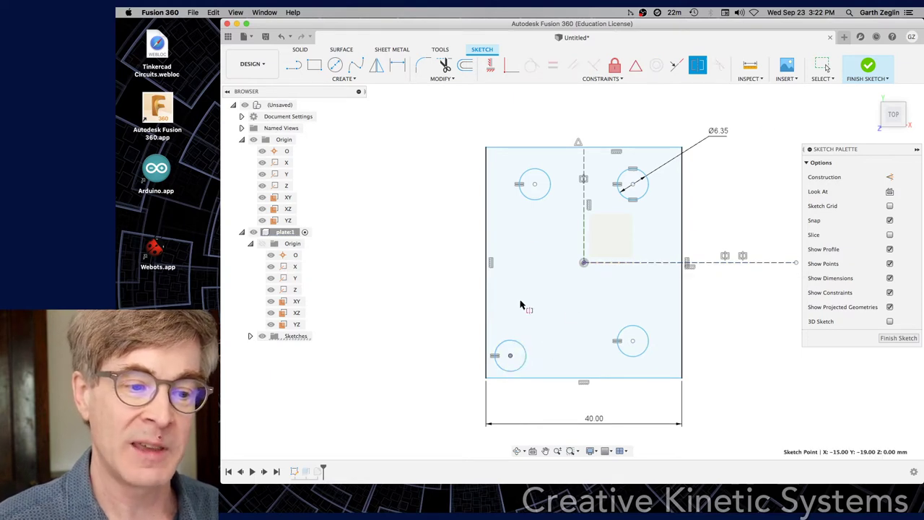
pyautogui.click(534, 185)
pyautogui.click(651, 262)
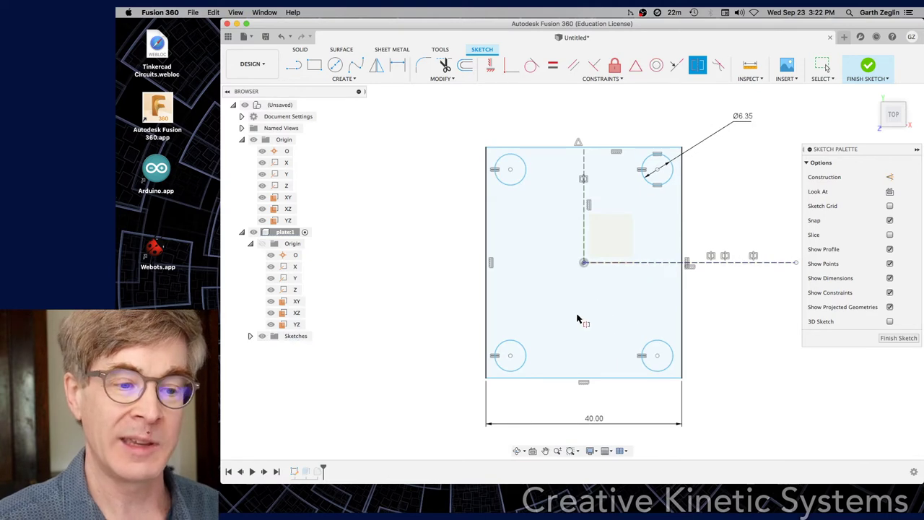
pyautogui.press('Escape')
pyautogui.moveTo(510, 355)
pyautogui.mouseDown()
pyautogui.moveTo(510, 312)
pyautogui.moveTo(522, 307)
pyautogui.moveTo(510, 350)
pyautogui.moveTo(552, 305)
pyautogui.moveTo(532, 316)
pyautogui.moveTo(490, 367)
pyautogui.moveTo(530, 341)
pyautogui.moveTo(532, 354)
pyautogui.moveTo(517, 315)
pyautogui.moveTo(530, 336)
pyautogui.moveTo(517, 347)
pyautogui.mouseUp()
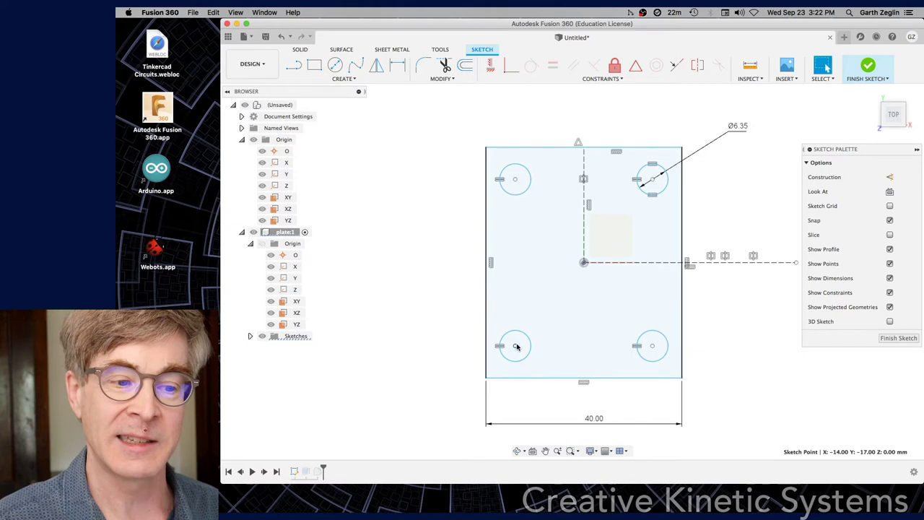
# Dimension the horizontal distance between the two lower circle centres as 25 mm.
pyautogui.click(736, 358)
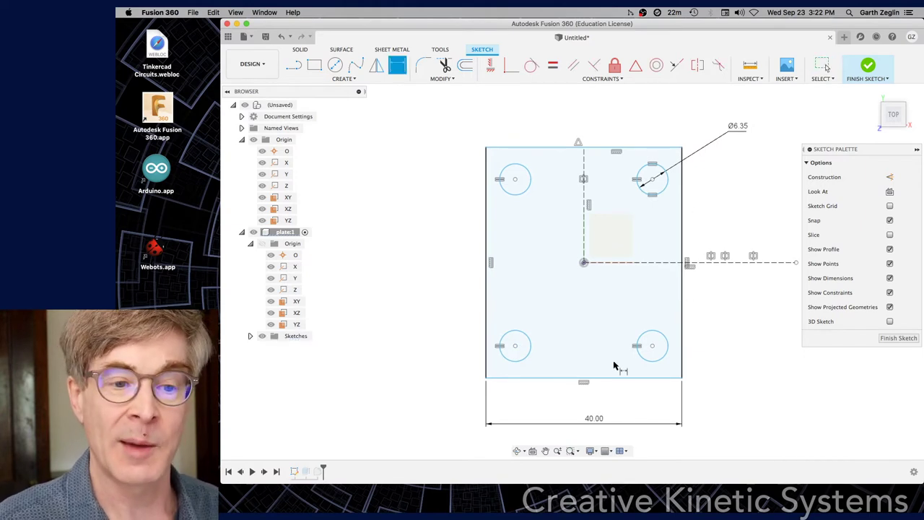
pyautogui.click(515, 345)
pyautogui.press('d')
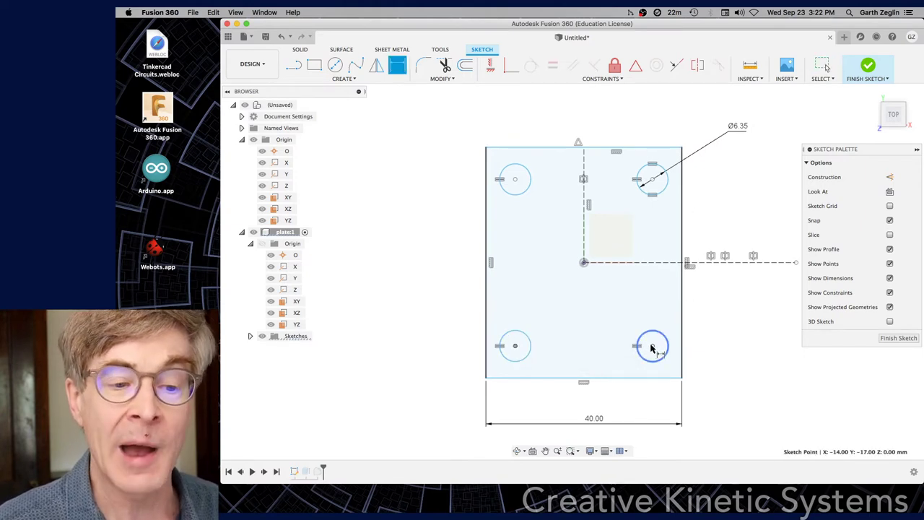
pyautogui.click(651, 346)
pyautogui.click(588, 402)
pyautogui.write('25')
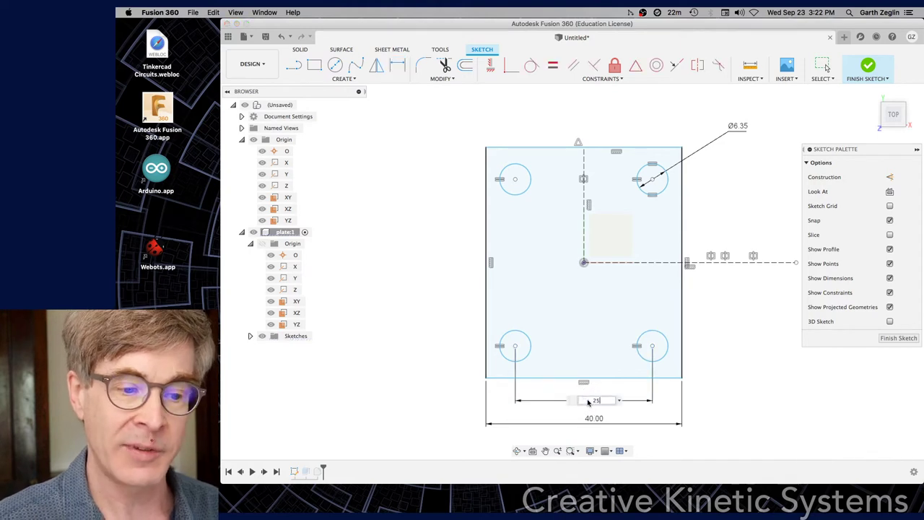
pyautogui.press('Return')
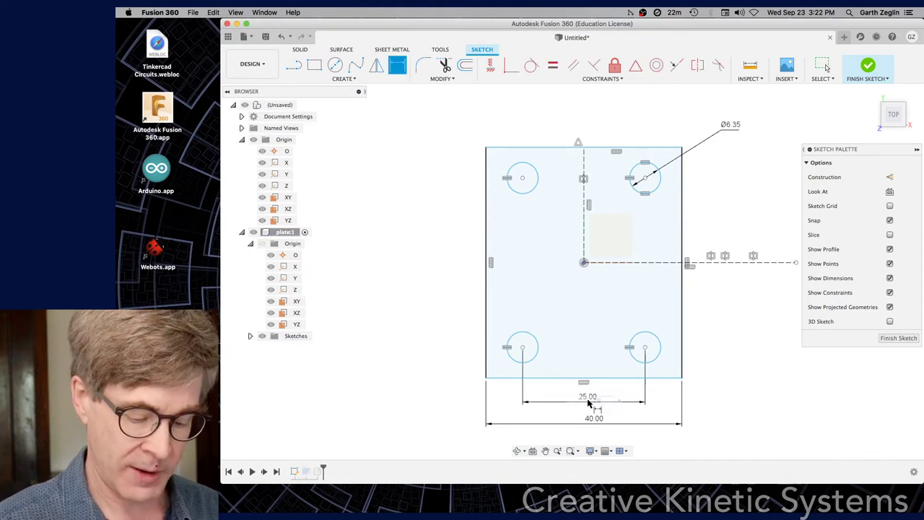
# Dimension the vertical distance between the two left circle centres as 50 mm and leave the dimension command.
pyautogui.click(522, 347)
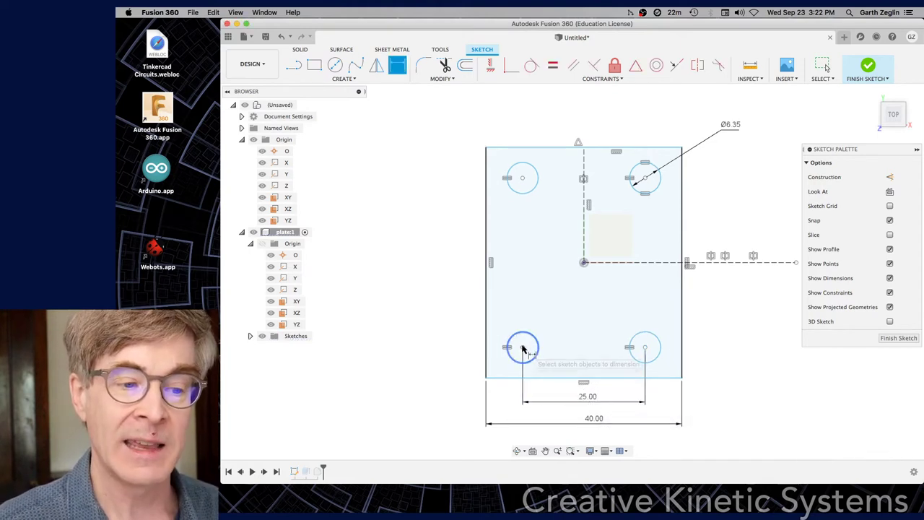
pyautogui.click(522, 179)
pyautogui.click(449, 268)
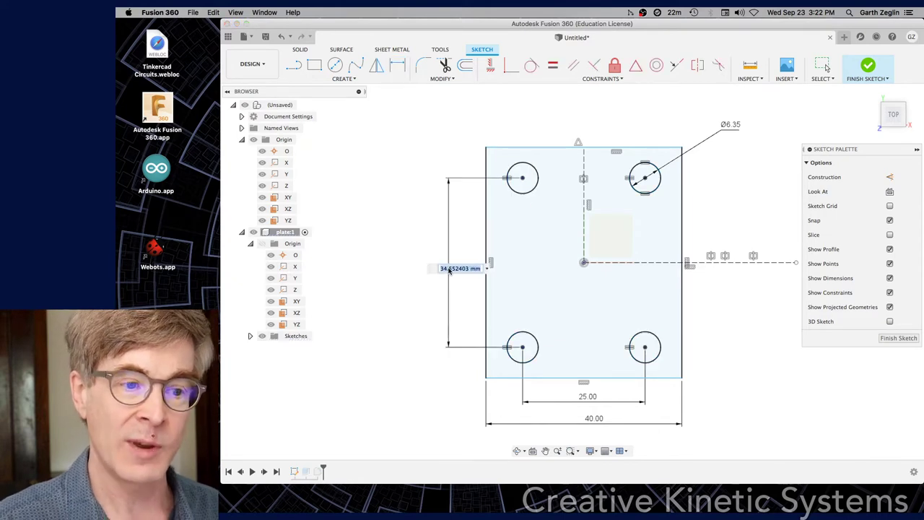
pyautogui.write('50')
pyautogui.press('Return')
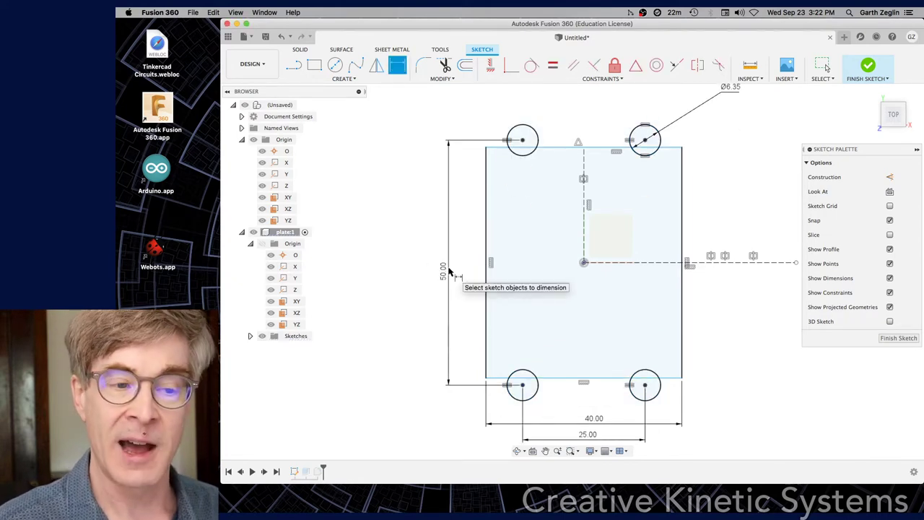
pyautogui.press('Escape')
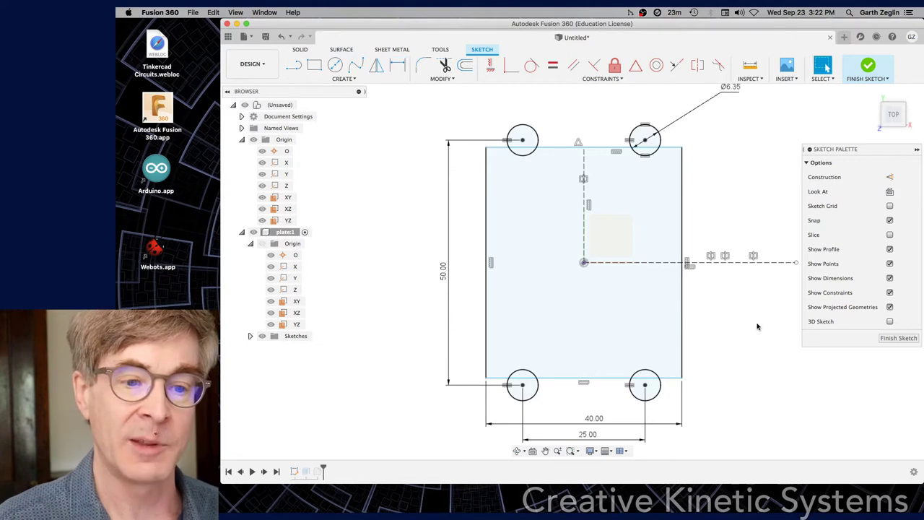
# Stretch the plate rectangle by its lower-right corner to about X 20, Y -33.5 mm and finish the sketch.
pyautogui.scroll(3, 754, 324)
pyautogui.scroll(-3, 755, 325)
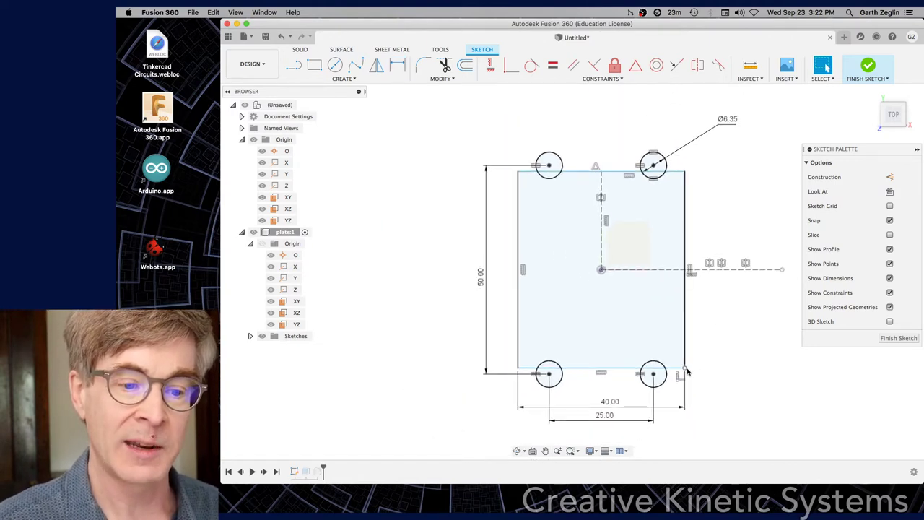
pyautogui.moveTo(685, 369); pyautogui.dragTo(684, 409)
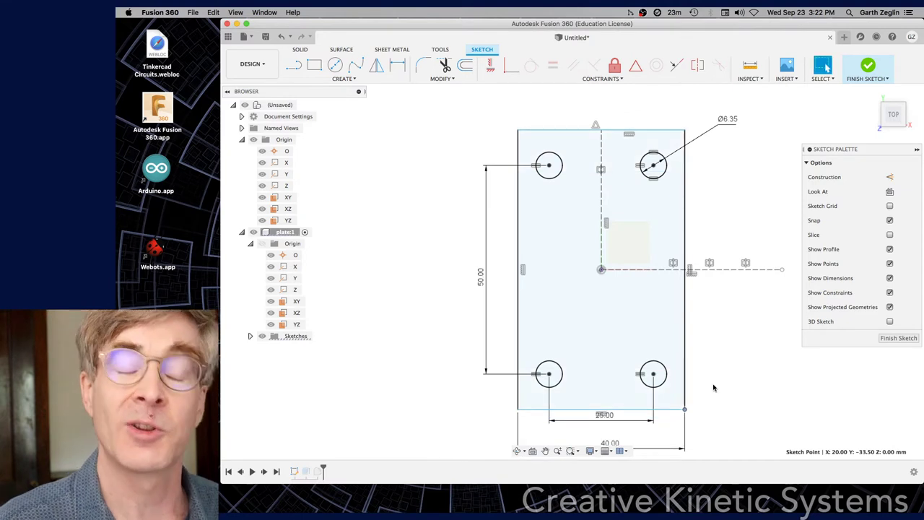
pyautogui.click(868, 65)
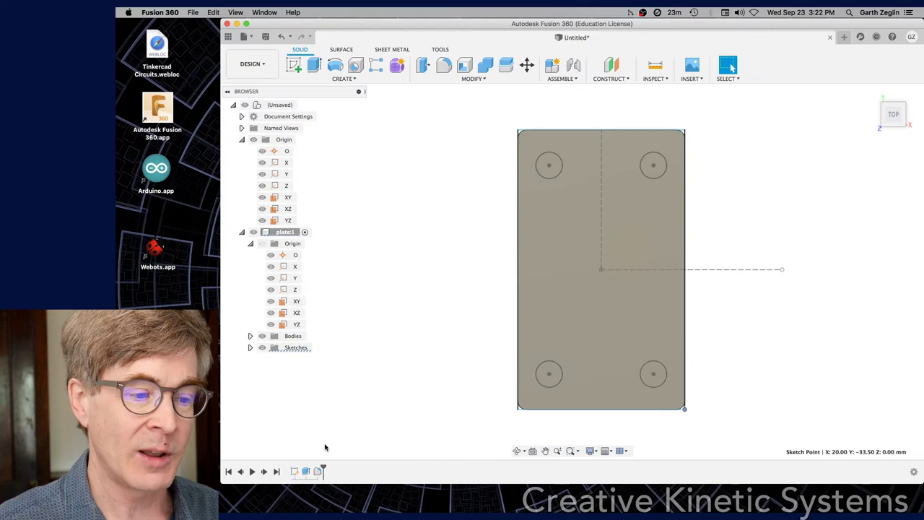
# Edit the plate's 6 mm extrusion to remove the four circle profiles from its selection, cutting through holes at the corners.
pyautogui.click(517, 450)
pyautogui.moveTo(718, 340); pyautogui.dragTo(699, 323)
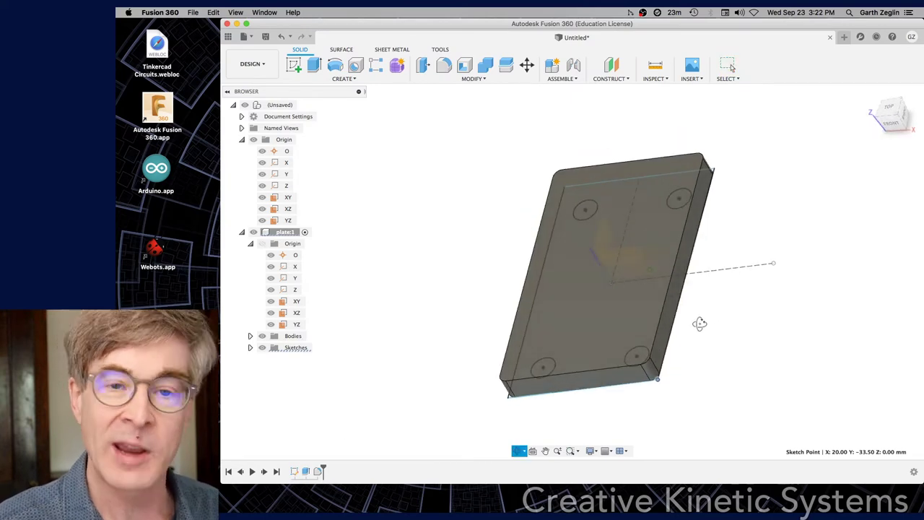
pyautogui.press('Escape')
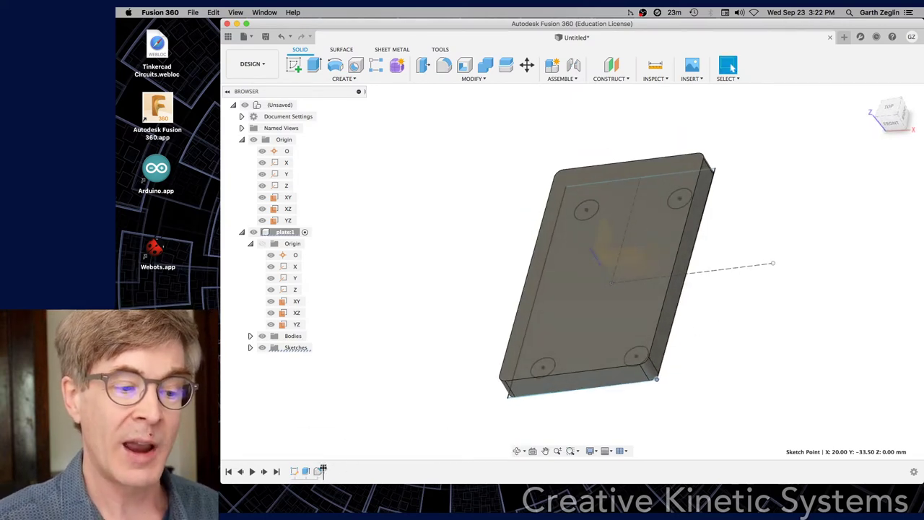
pyautogui.rightClick(319, 471)
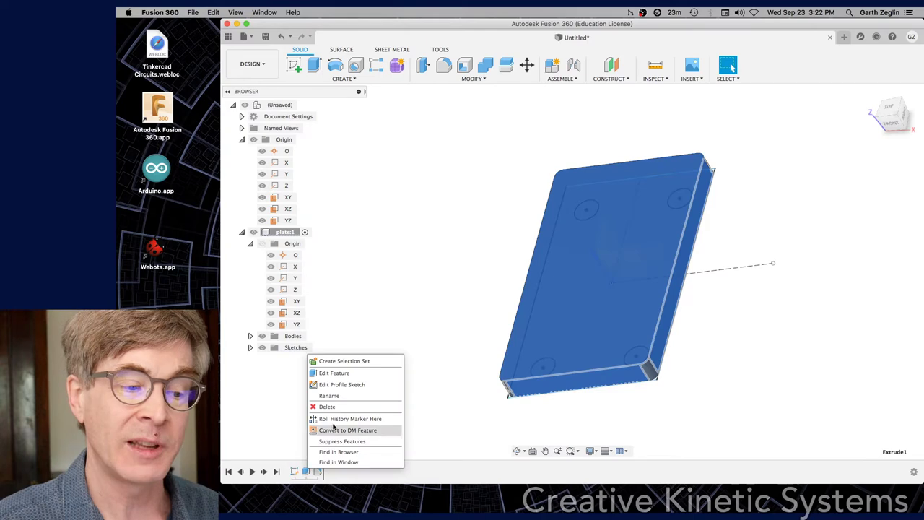
pyautogui.click(331, 372)
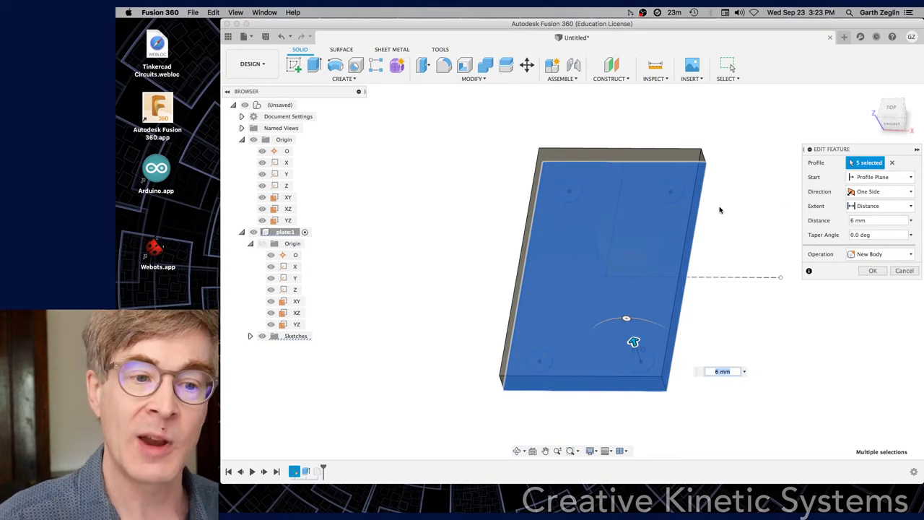
pyautogui.click(668, 190)
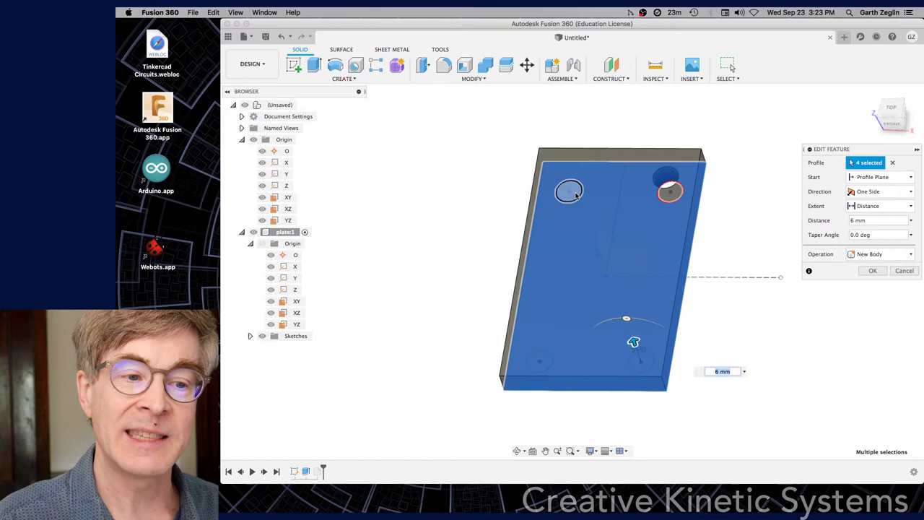
pyautogui.click(569, 191)
pyautogui.click(538, 361)
pyautogui.click(639, 361)
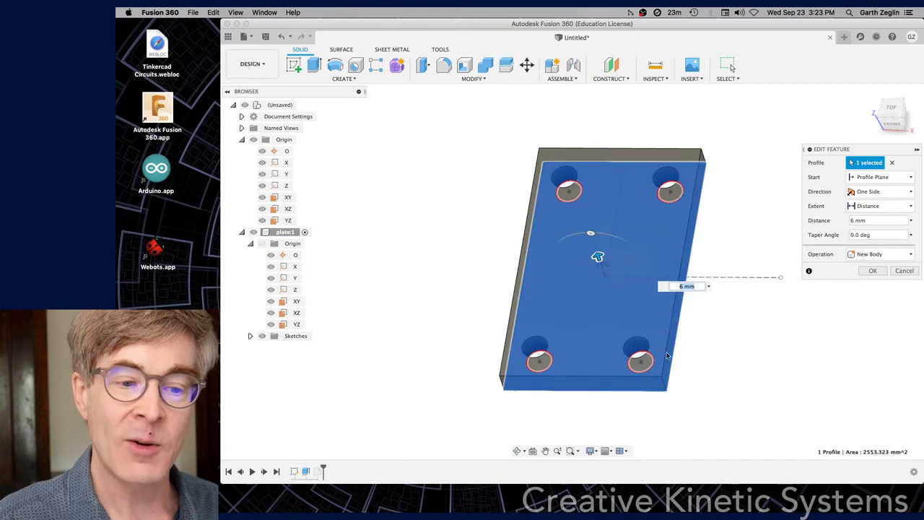
pyautogui.moveTo(739, 201)
pyautogui.keyDown('shift'); pyautogui.mouseDown(button='middle')
pyautogui.moveTo(729, 223)
pyautogui.moveTo(739, 214)
pyautogui.mouseUp(button='middle'); pyautogui.keyUp('shift')
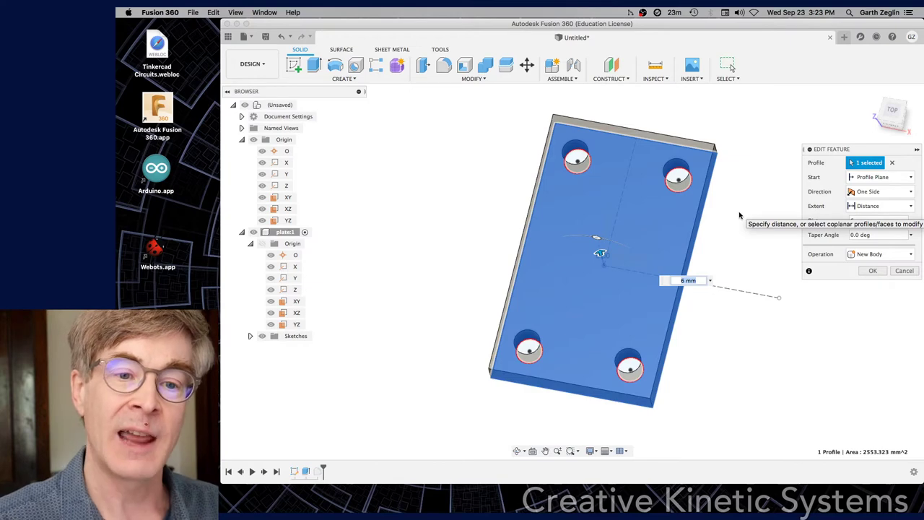
pyautogui.keyDown('shift'); pyautogui.moveTo(704, 254); pyautogui.dragTo(741, 283, button='middle'); pyautogui.keyUp('shift')
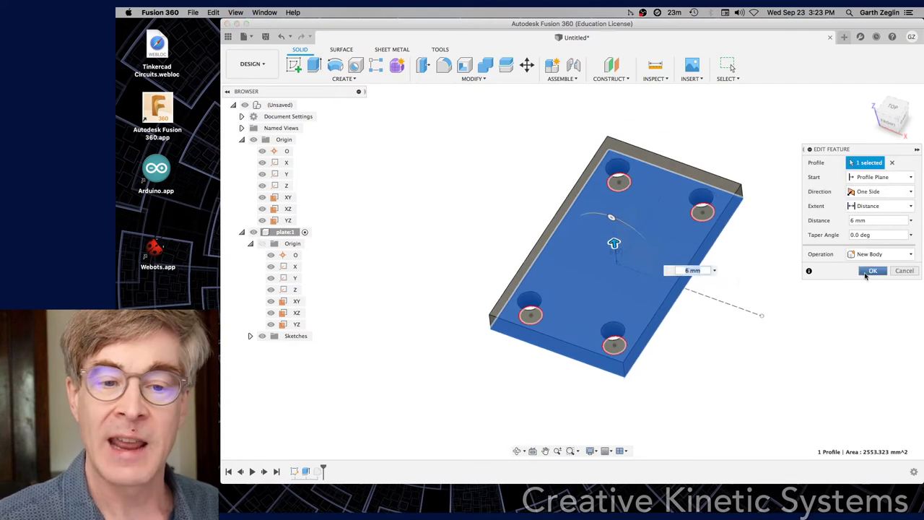
pyautogui.click(872, 271)
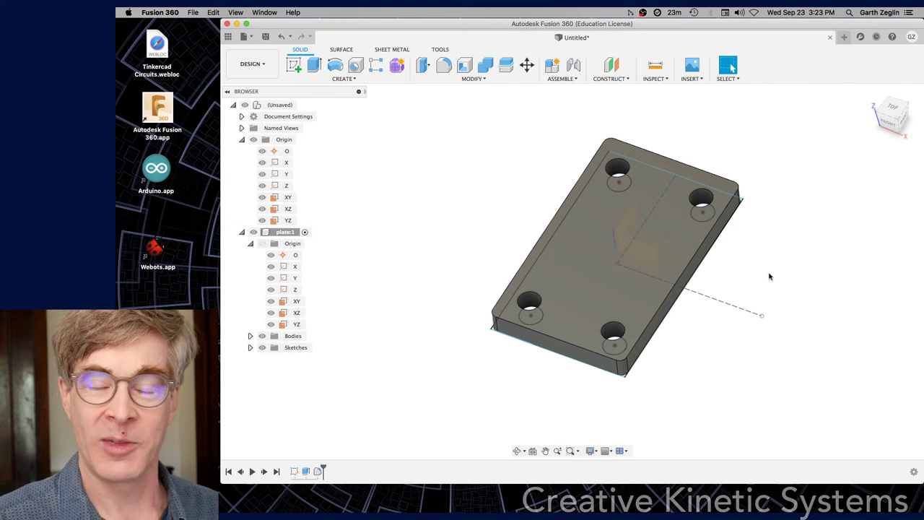
# Reopen the plate's extrusion, examine its profile selection around the four hole circles from several angles, and accept the feature.
pyautogui.rightClick(306, 471)
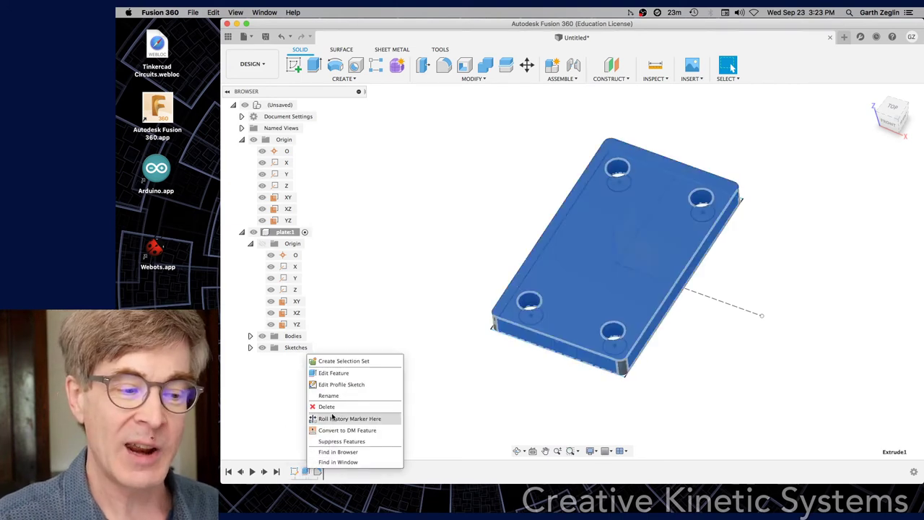
pyautogui.click(336, 373)
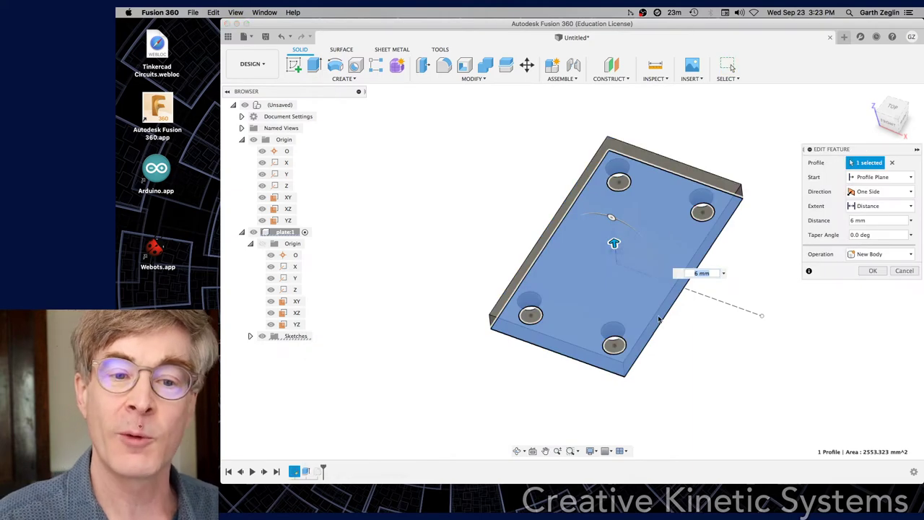
pyautogui.keyDown('shift'); pyautogui.moveTo(658, 319); pyautogui.dragTo(700, 206, button='middle'); pyautogui.keyUp('shift')
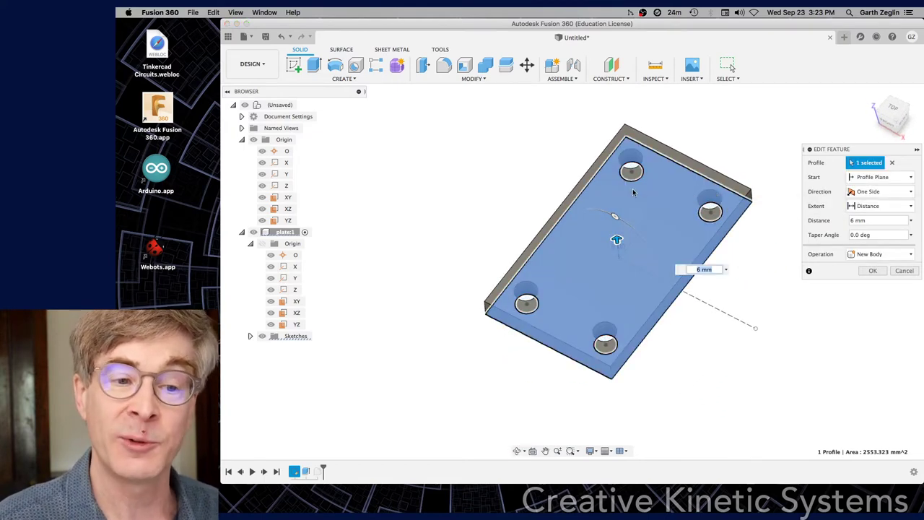
pyautogui.click(714, 211)
pyautogui.click(715, 210)
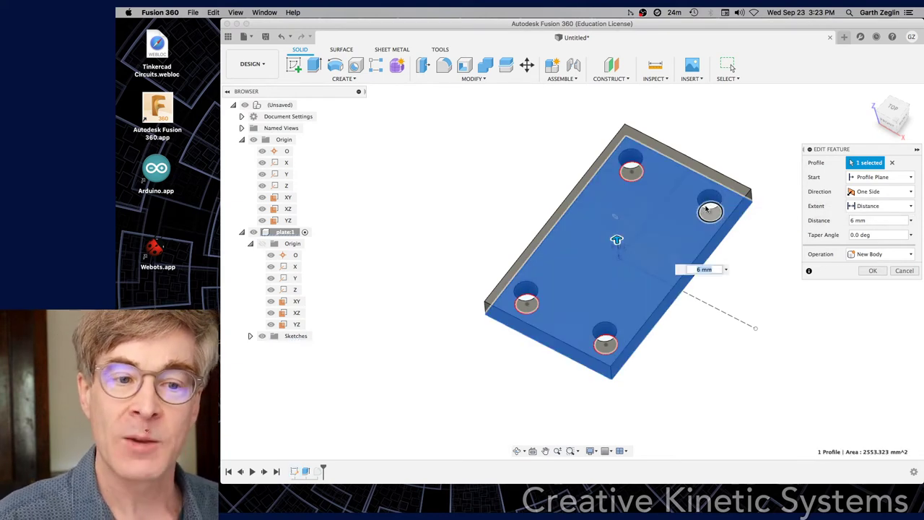
pyautogui.scroll(-3, 710, 209)
pyautogui.scroll(2, 706, 210)
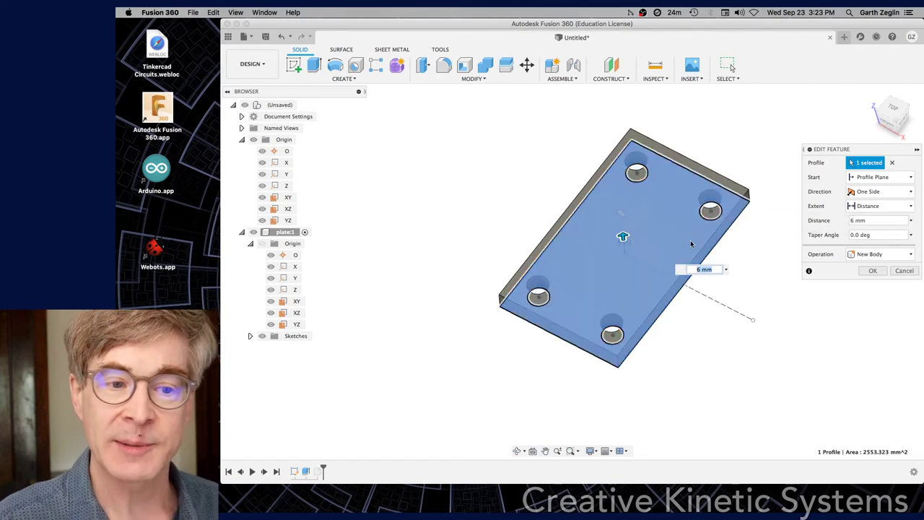
pyautogui.keyDown('shift'); pyautogui.moveTo(740, 269); pyautogui.dragTo(719, 333, button='middle'); pyautogui.keyUp('shift')
pyautogui.keyDown('shift'); pyautogui.moveTo(710, 254); pyautogui.dragTo(746, 241, button='middle'); pyautogui.keyUp('shift')
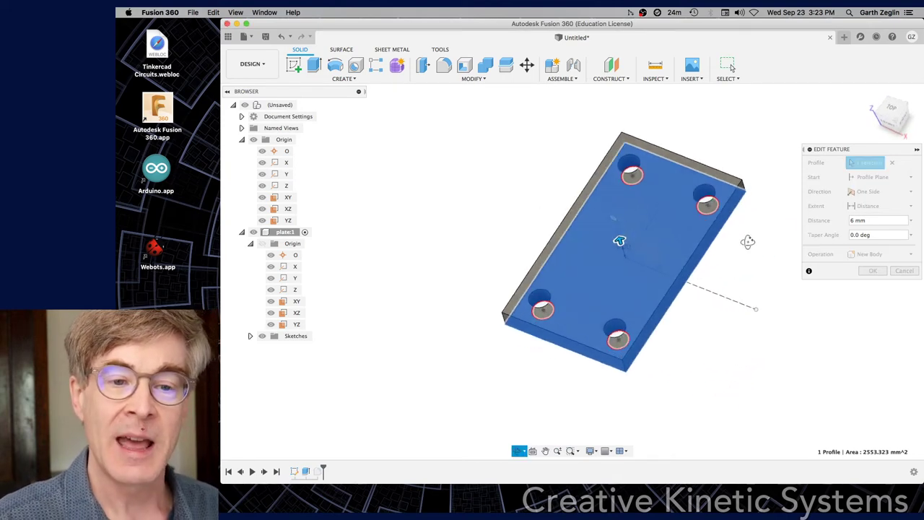
pyautogui.scroll(3, 678, 179)
pyautogui.scroll(2, 687, 201)
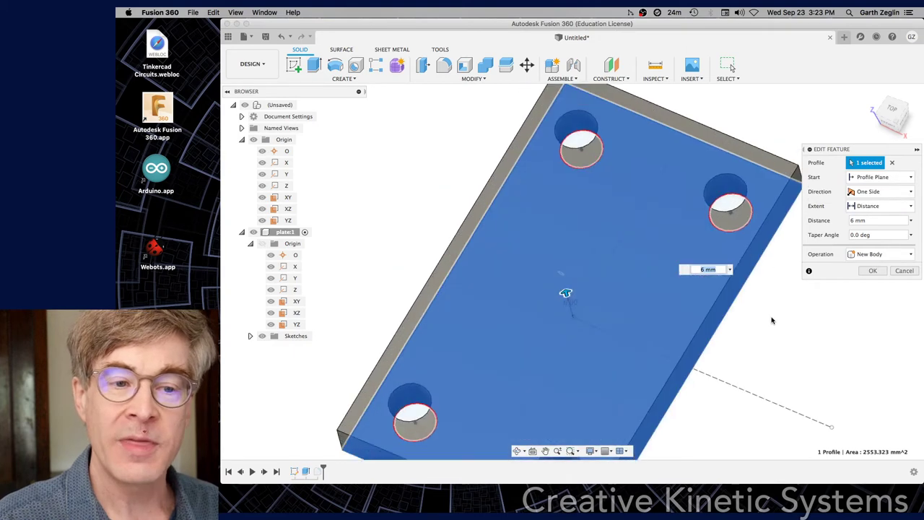
pyautogui.scroll(-4, 764, 316)
pyautogui.keyDown('shift'); pyautogui.moveTo(763, 316); pyautogui.dragTo(798, 296, button='middle'); pyautogui.keyUp('shift')
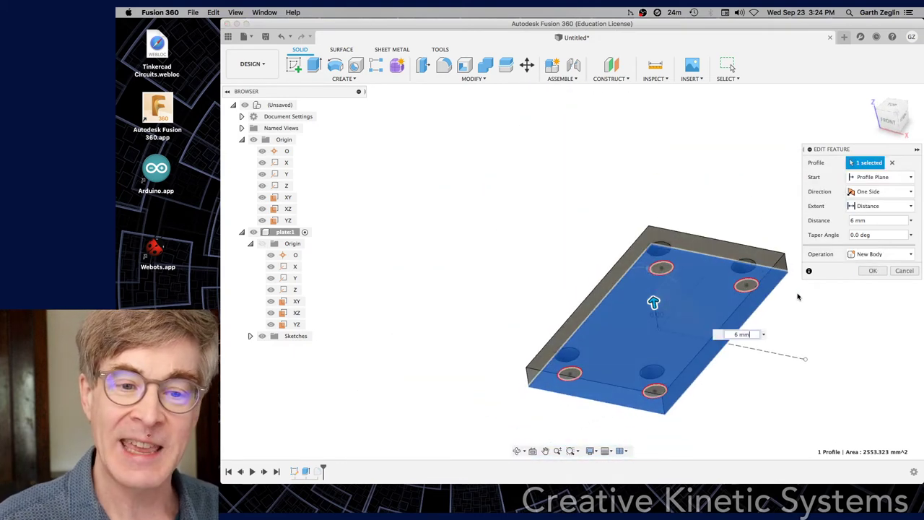
pyautogui.click(873, 271)
# Select the top face of the drilled plate.
pyautogui.keyDown('shift'); pyautogui.moveTo(779, 306); pyautogui.dragTo(787, 323, button='middle'); pyautogui.keyUp('shift')
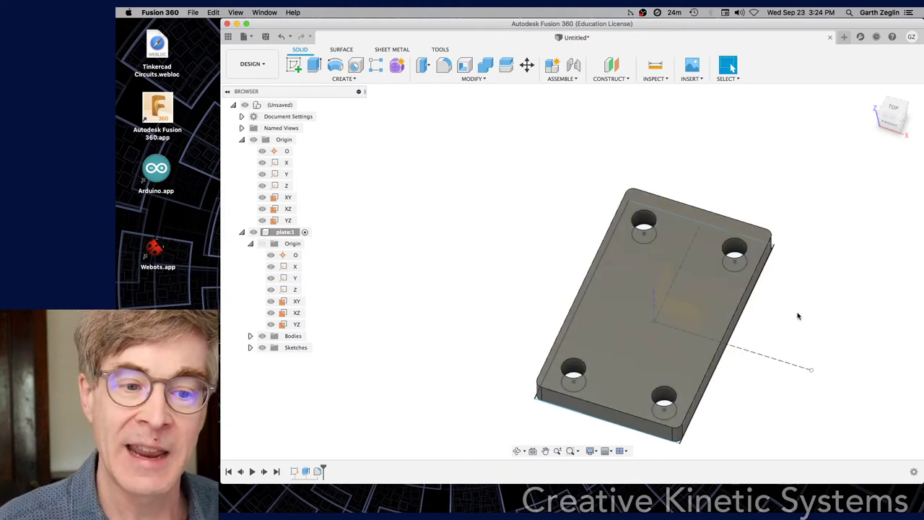
pyautogui.keyDown('shift'); pyautogui.moveTo(787, 312); pyautogui.dragTo(785, 313, button='middle'); pyautogui.keyUp('shift')
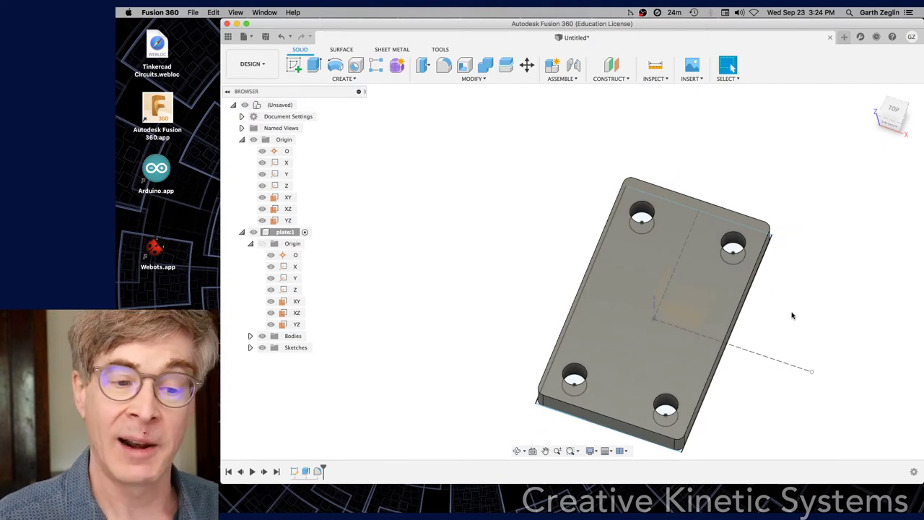
pyautogui.keyDown('shift'); pyautogui.moveTo(793, 316); pyautogui.dragTo(779, 286, button='middle'); pyautogui.keyUp('shift')
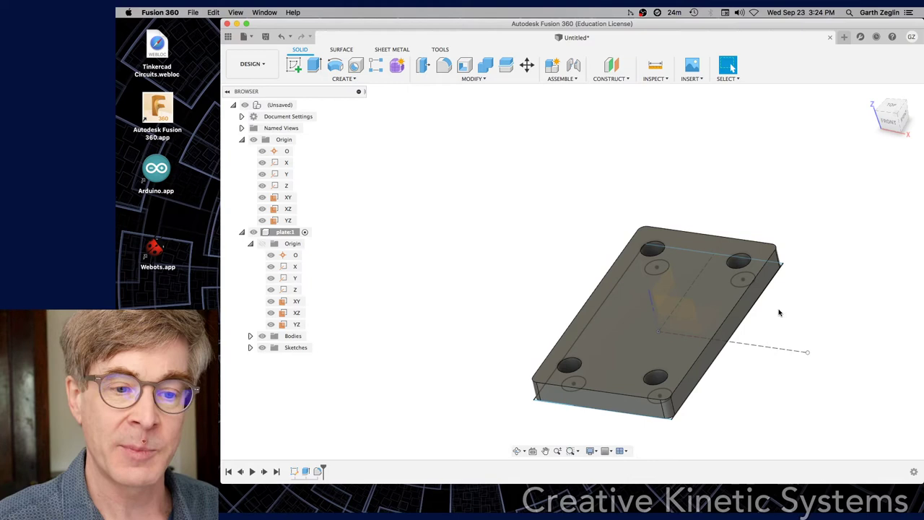
pyautogui.click(709, 301)
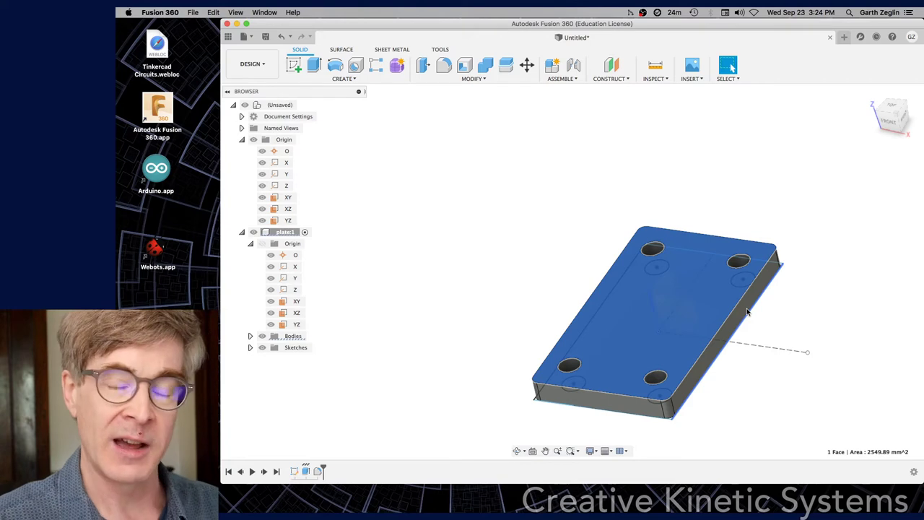
# Create a sketch on the plate's top face and draw a circle centred on the origin.
pyautogui.press('Escape')
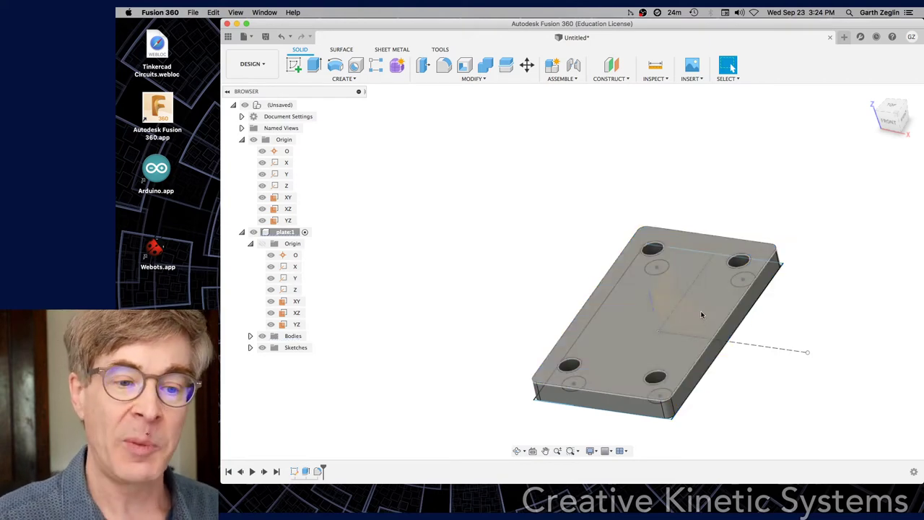
pyautogui.click(706, 301)
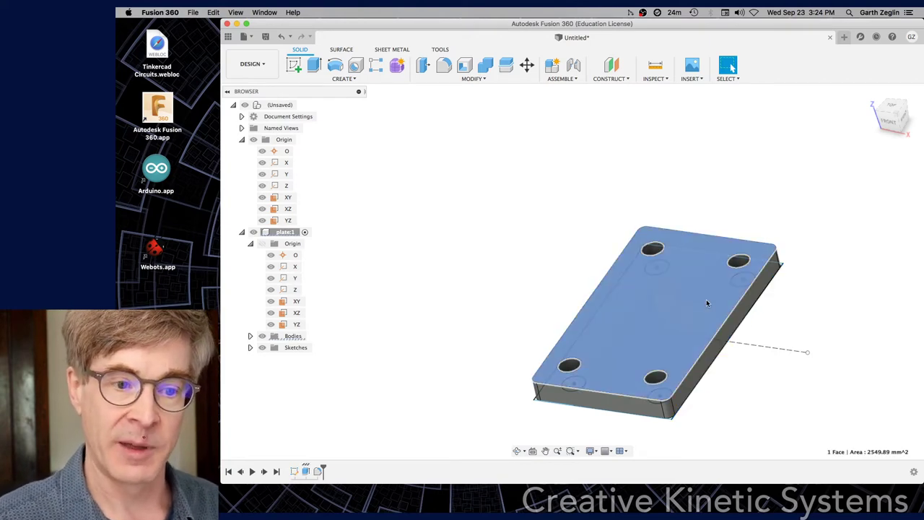
pyautogui.rightClick(707, 303)
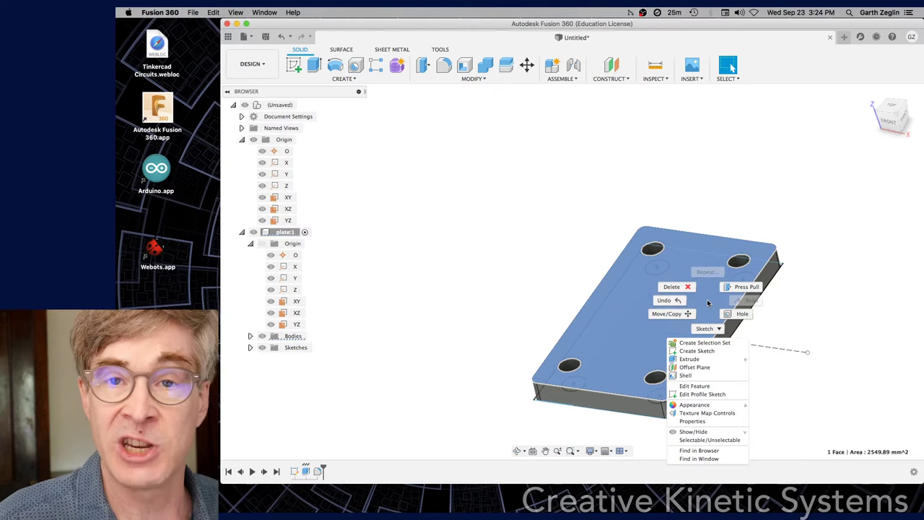
pyautogui.click(695, 351)
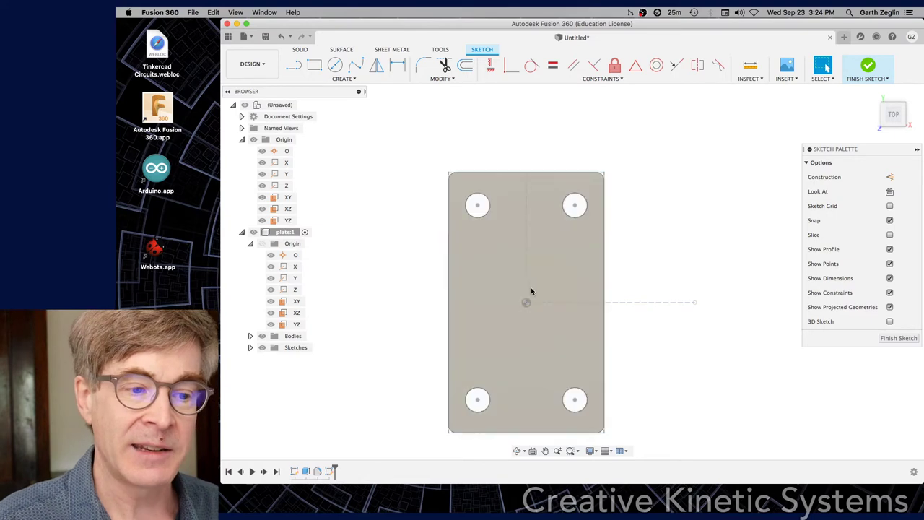
pyautogui.press('c')
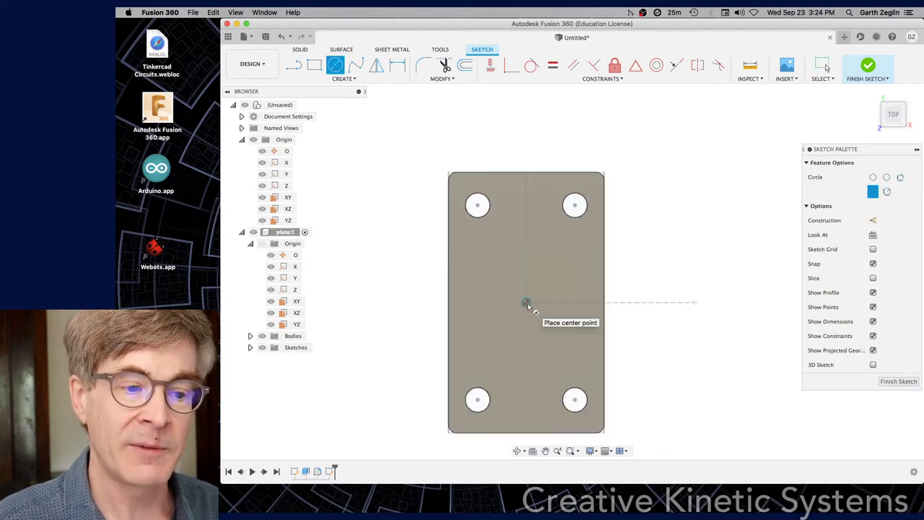
pyautogui.click(528, 302)
pyautogui.click(550, 322)
# Dimension the centre circle's diameter to 20 mm and finish the sketch.
pyautogui.press('d')
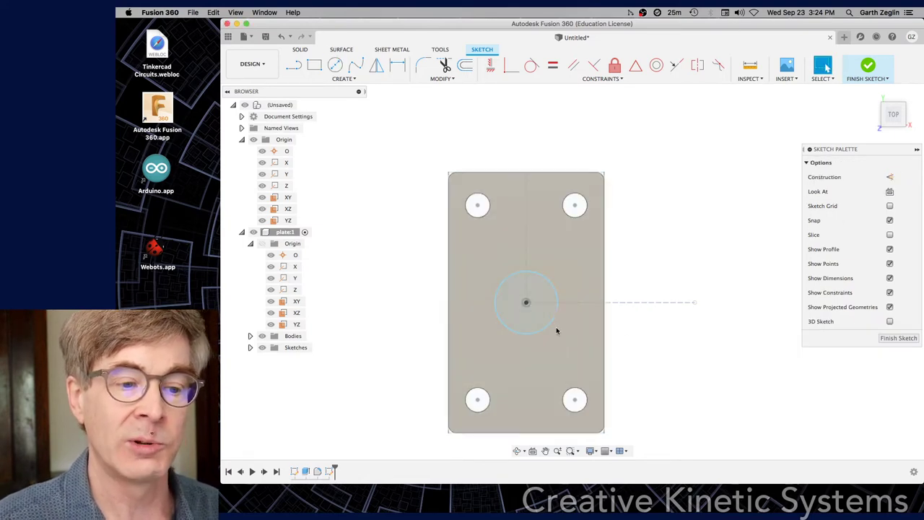
pyautogui.click(550, 330)
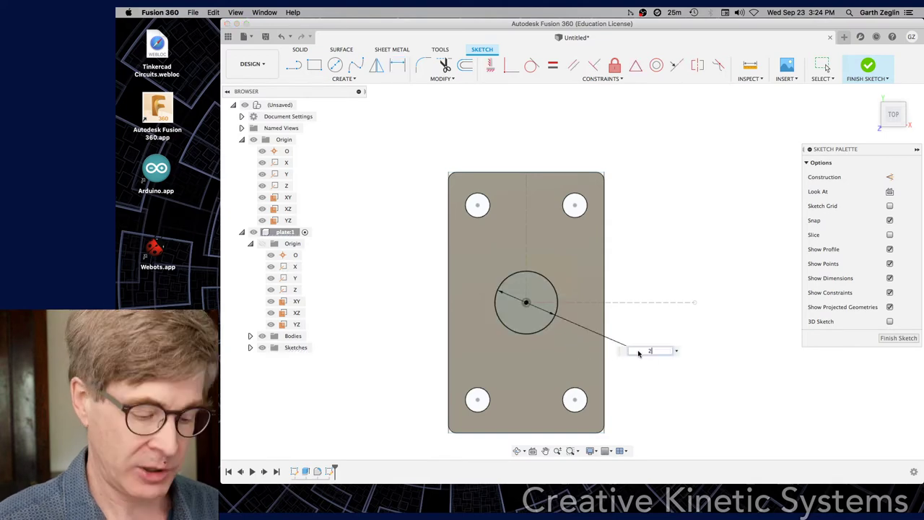
pyautogui.click(650, 357)
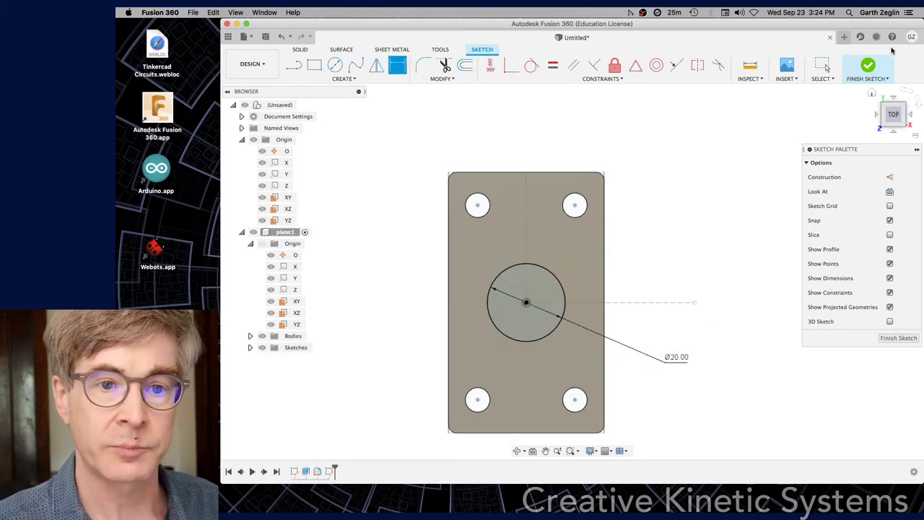
pyautogui.moveTo(858, 123)
pyautogui.keyDown('shift'); pyautogui.mouseDown(button='middle')
pyautogui.moveTo(791, 152)
pyautogui.moveTo(752, 377)
pyautogui.mouseUp(button='middle'); pyautogui.keyUp('shift')
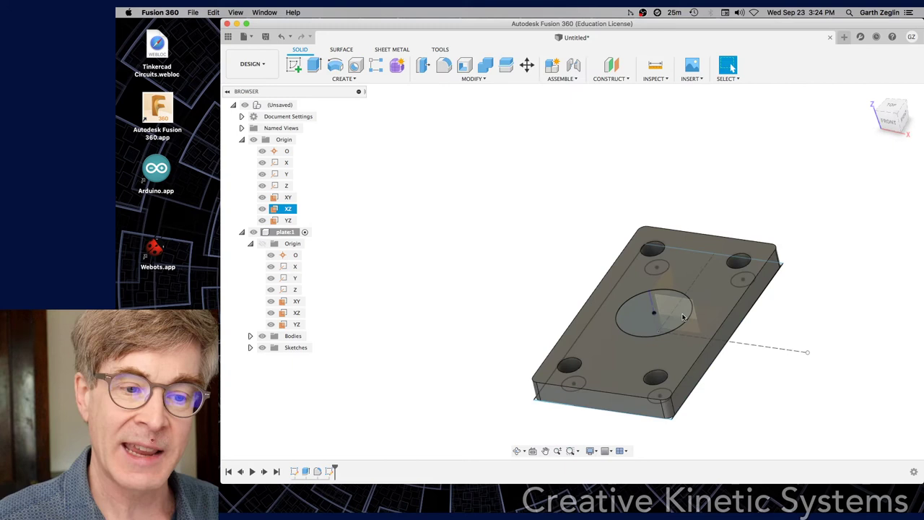
# Start an extrusion of the 20 mm circle profile on the plate's top face.
pyautogui.click(655, 321)
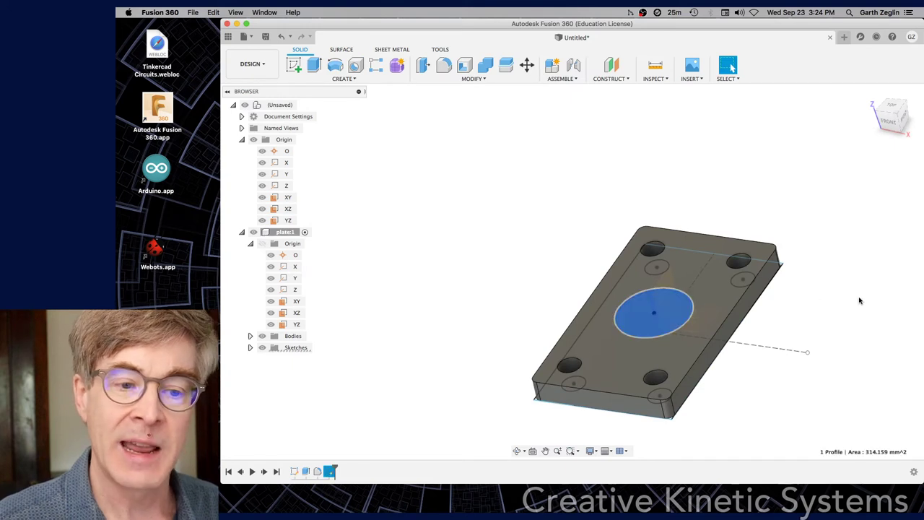
pyautogui.press('Escape')
pyautogui.click(655, 322)
pyautogui.press('e')
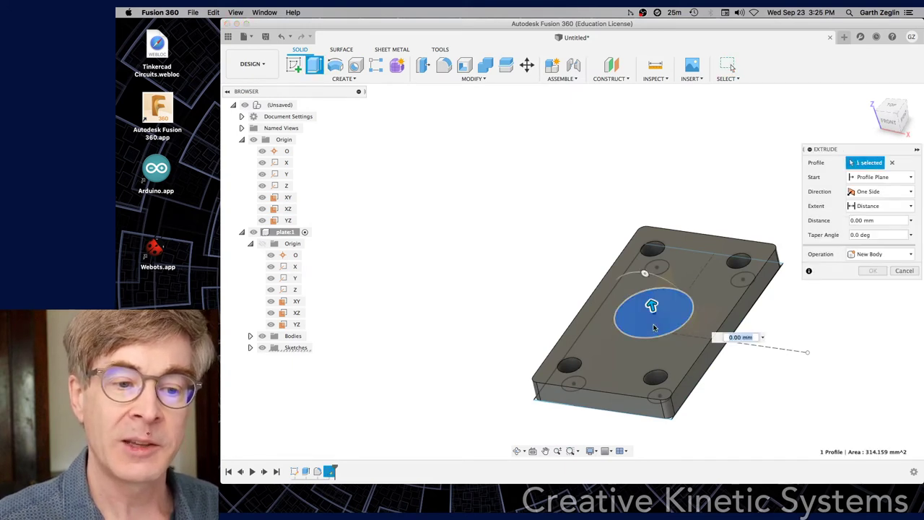
pyautogui.click(656, 322)
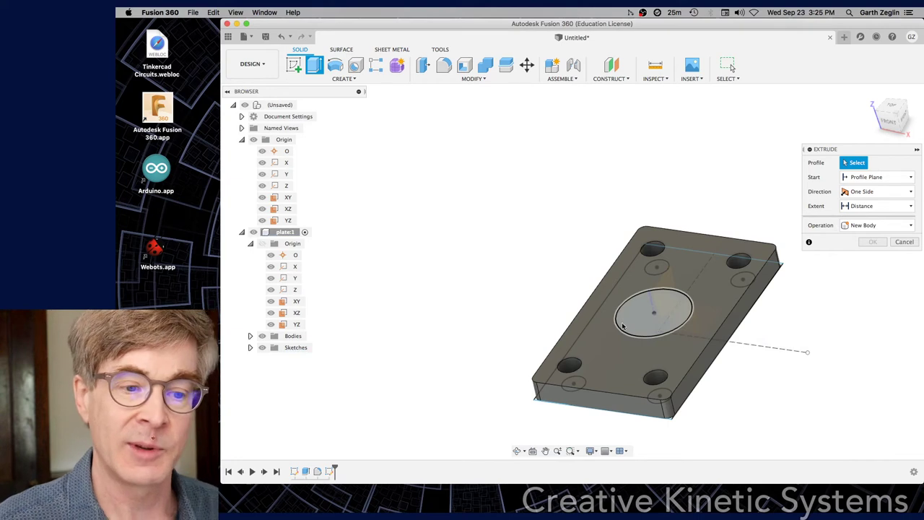
pyautogui.click(647, 316)
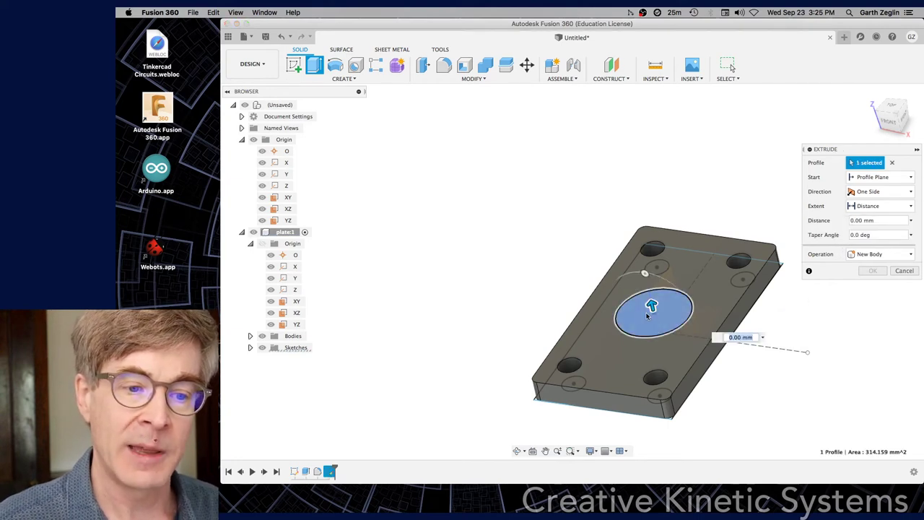
# Try extruding the circle 34 mm upward as a join and 35 mm downward through the plate as a cut.
pyautogui.moveTo(647, 316); pyautogui.dragTo(627, 202)
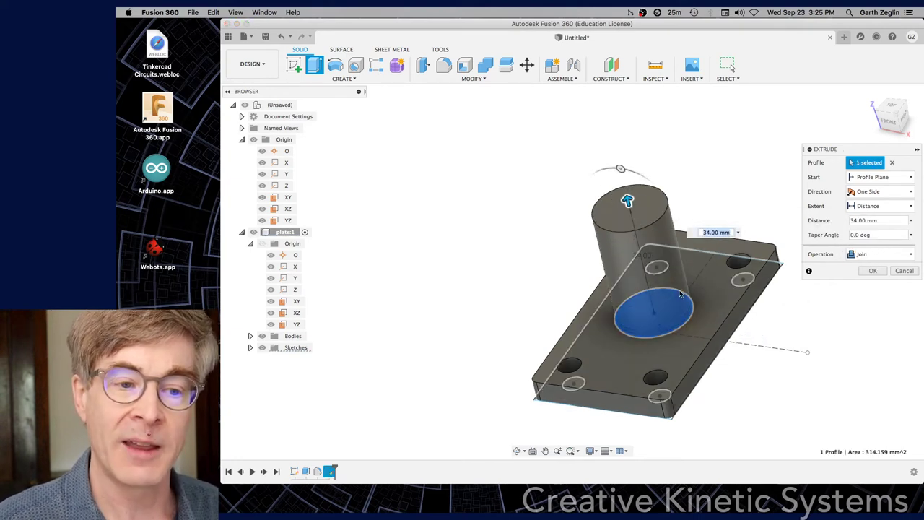
pyautogui.keyDown('shift'); pyautogui.moveTo(685, 324); pyautogui.dragTo(707, 332, button='middle'); pyautogui.keyUp('shift')
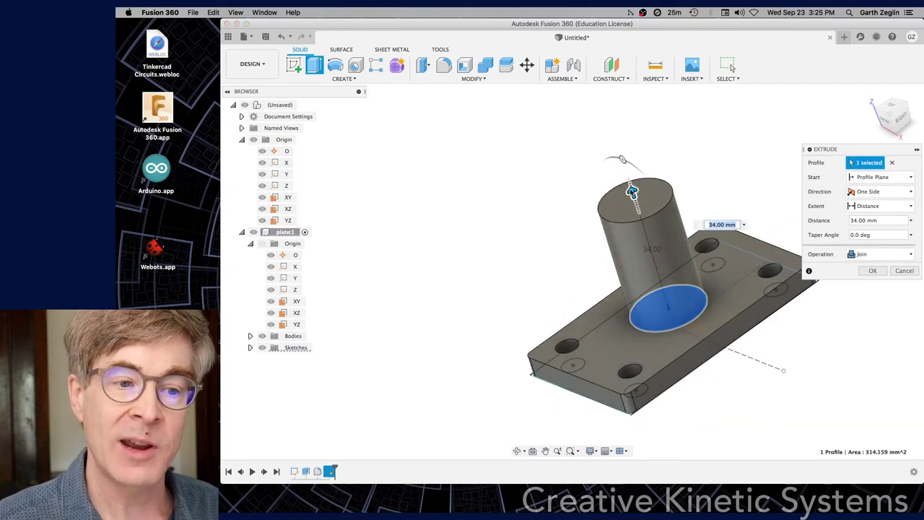
pyautogui.moveTo(631, 195); pyautogui.dragTo(725, 396)
pyautogui.keyDown('shift'); pyautogui.moveTo(725, 396); pyautogui.dragTo(729, 340, button='middle'); pyautogui.keyUp('shift')
pyautogui.keyDown('shift'); pyautogui.moveTo(724, 307); pyautogui.dragTo(757, 353, button='middle'); pyautogui.keyUp('shift')
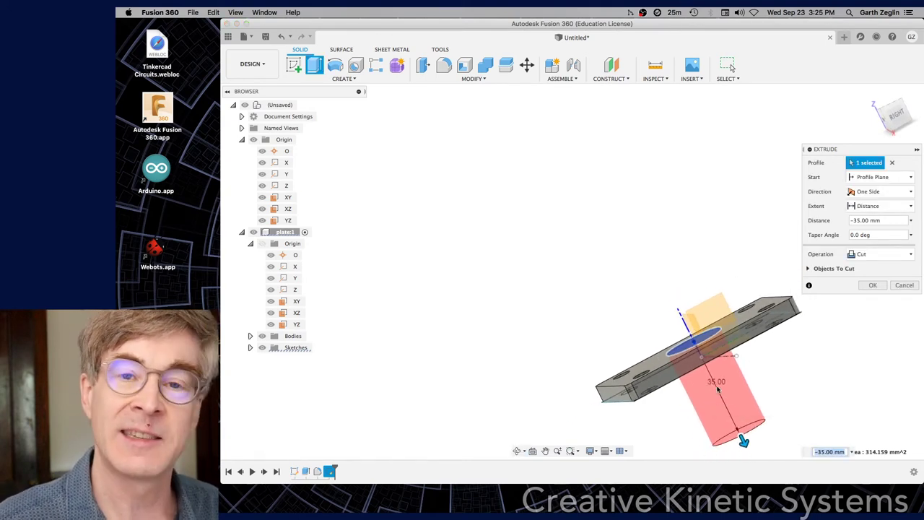
pyautogui.moveTo(774, 384)
pyautogui.keyDown('shift'); pyautogui.mouseDown(button='middle')
pyautogui.moveTo(787, 392)
pyautogui.moveTo(779, 388)
pyautogui.mouseUp(button='middle'); pyautogui.keyUp('shift')
pyautogui.keyDown('shift'); pyautogui.moveTo(691, 333); pyautogui.dragTo(721, 335, button='middle'); pyautogui.keyUp('shift')
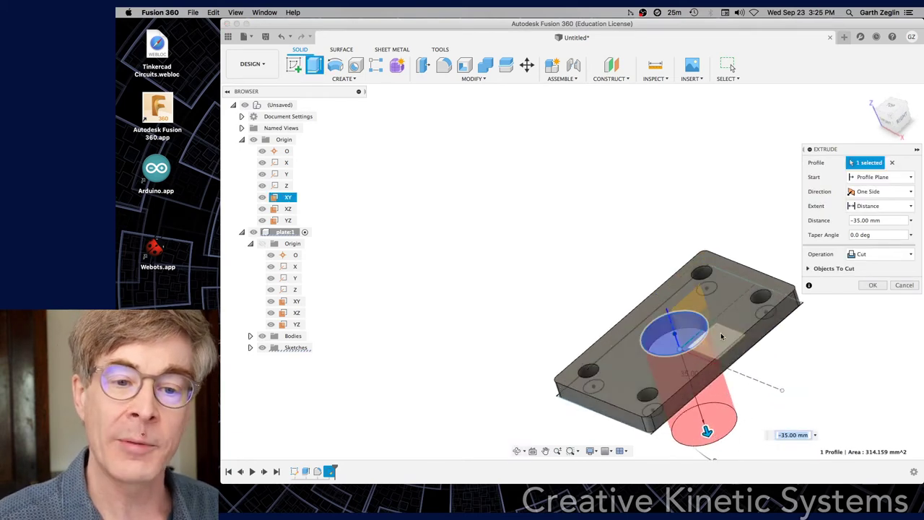
pyautogui.scroll(5, 720, 336)
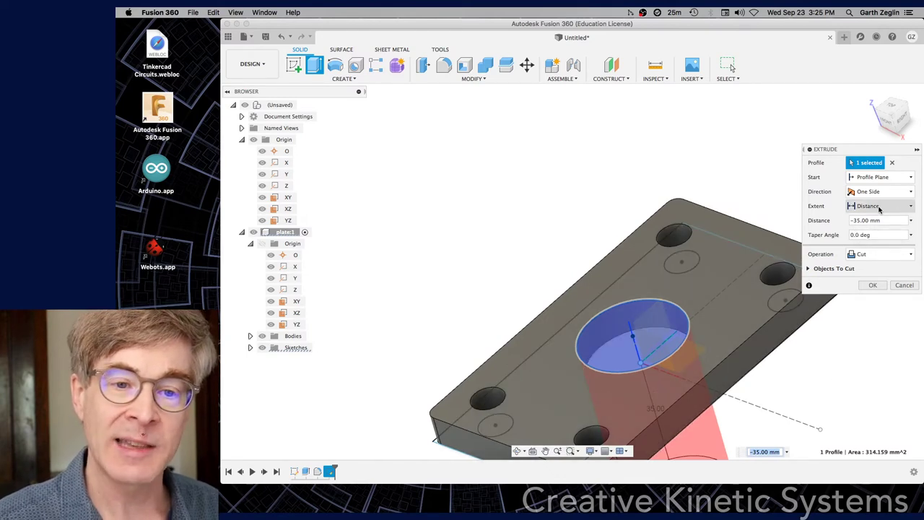
# Set the circle's cut extent to To Object, ending at the plate's bottom face, and accept the extrusion.
pyautogui.click(903, 207)
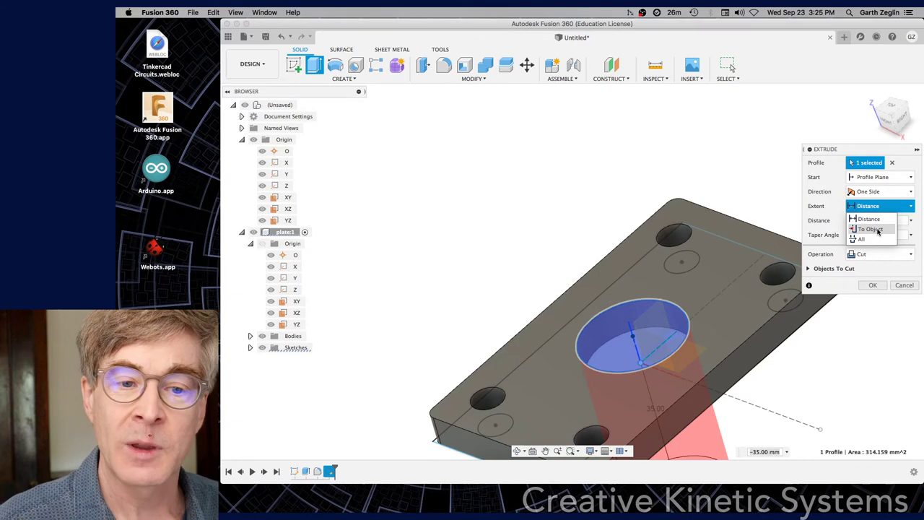
pyautogui.click(876, 229)
pyautogui.keyDown('shift'); pyautogui.moveTo(871, 353); pyautogui.dragTo(635, 393, button='middle'); pyautogui.keyUp('shift')
pyautogui.click(635, 399)
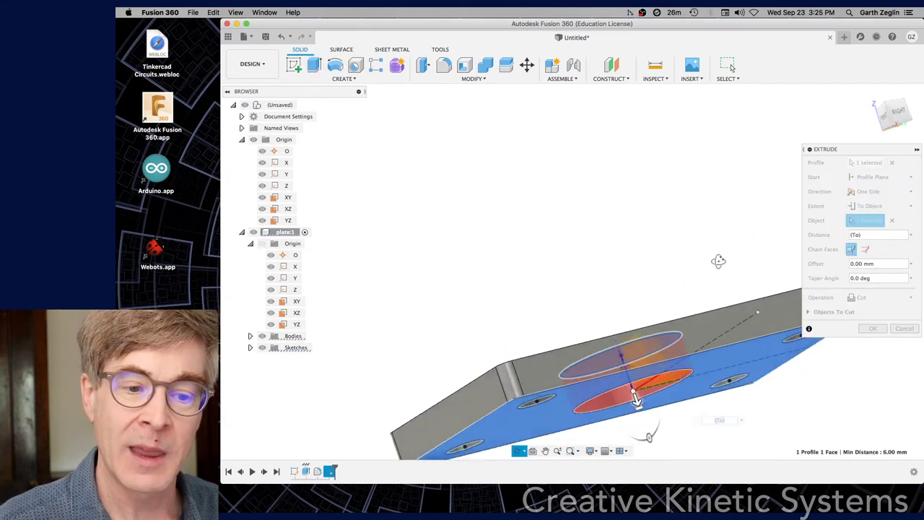
pyautogui.keyDown('shift'); pyautogui.moveTo(718, 261); pyautogui.dragTo(727, 291, button='middle'); pyautogui.keyUp('shift')
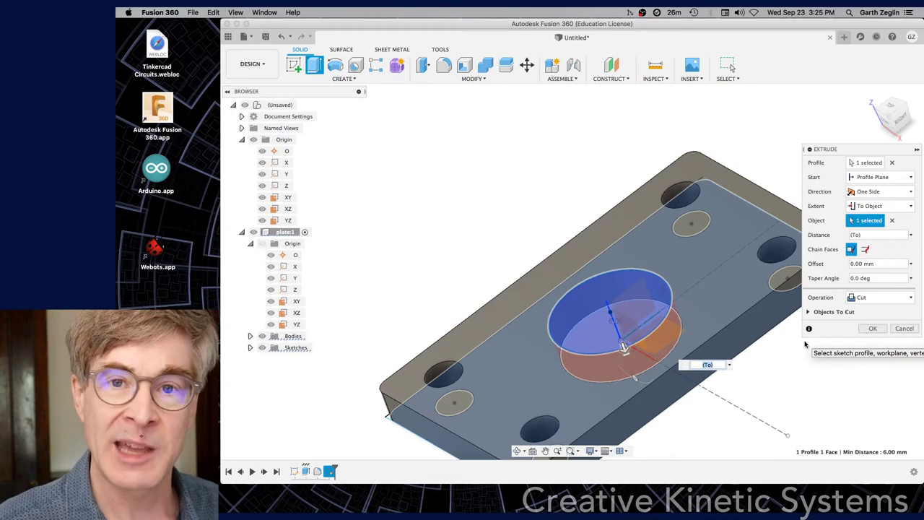
pyautogui.click(872, 328)
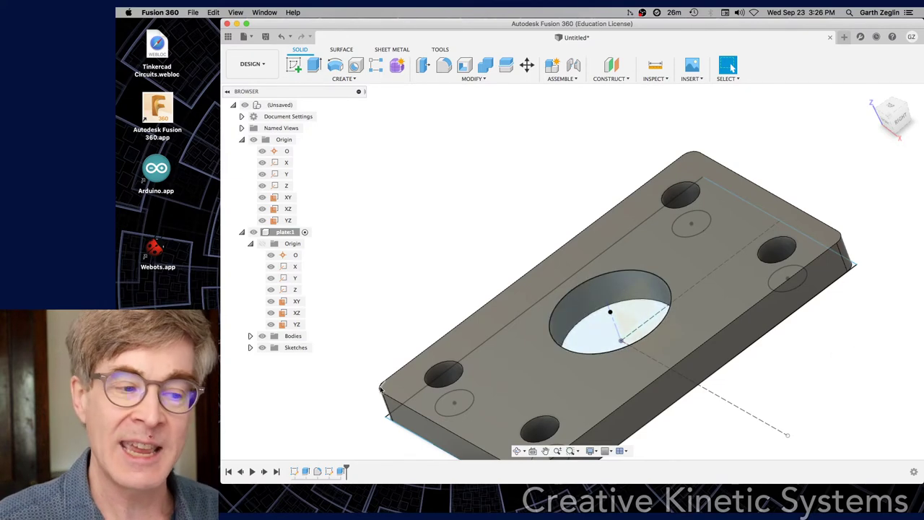
# Examine the centre-hole cut feature from several angles and list the plate component's sketches.
pyautogui.click(339, 471)
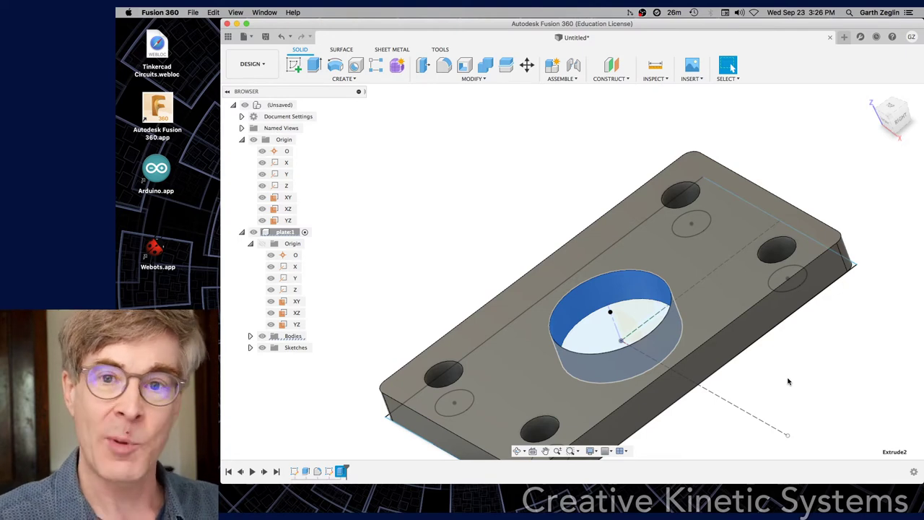
pyautogui.keyDown('shift'); pyautogui.moveTo(810, 365); pyautogui.dragTo(823, 372, button='middle'); pyautogui.keyUp('shift')
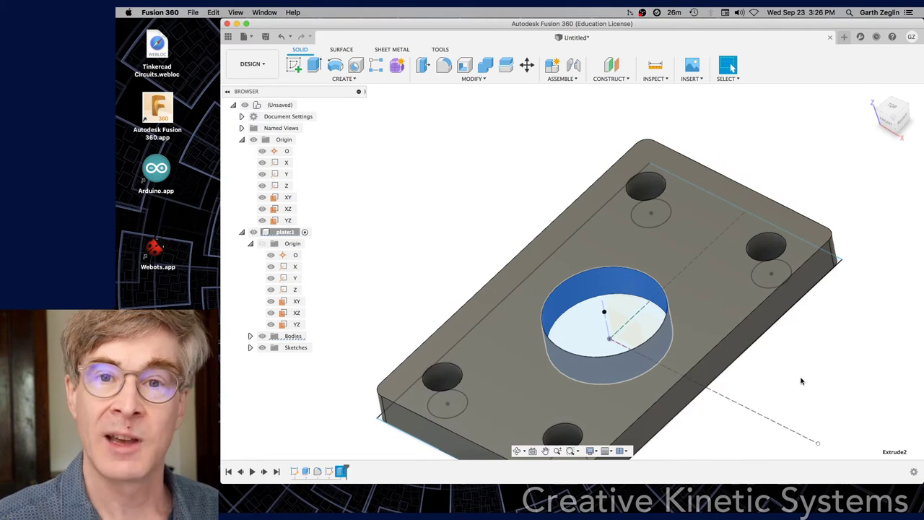
pyautogui.scroll(-3, 787, 385)
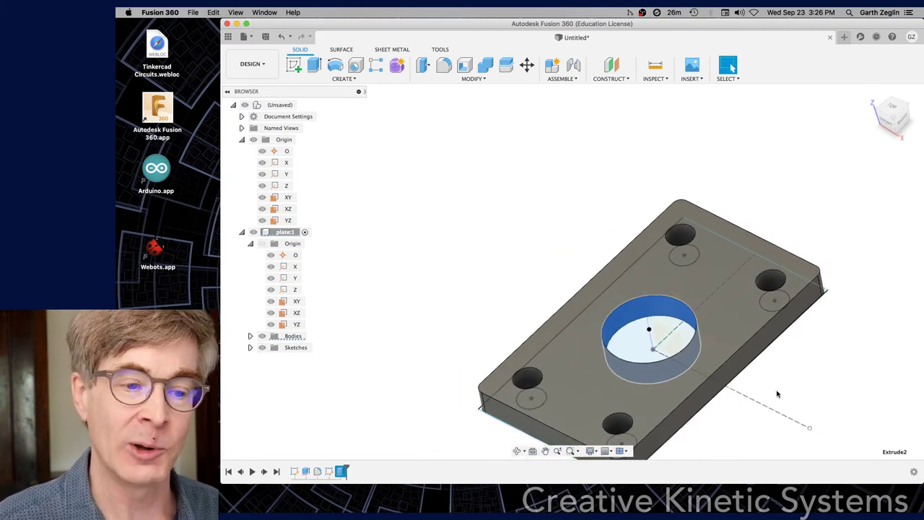
pyautogui.keyDown('shift'); pyautogui.moveTo(813, 392); pyautogui.dragTo(736, 329, button='middle'); pyautogui.keyUp('shift')
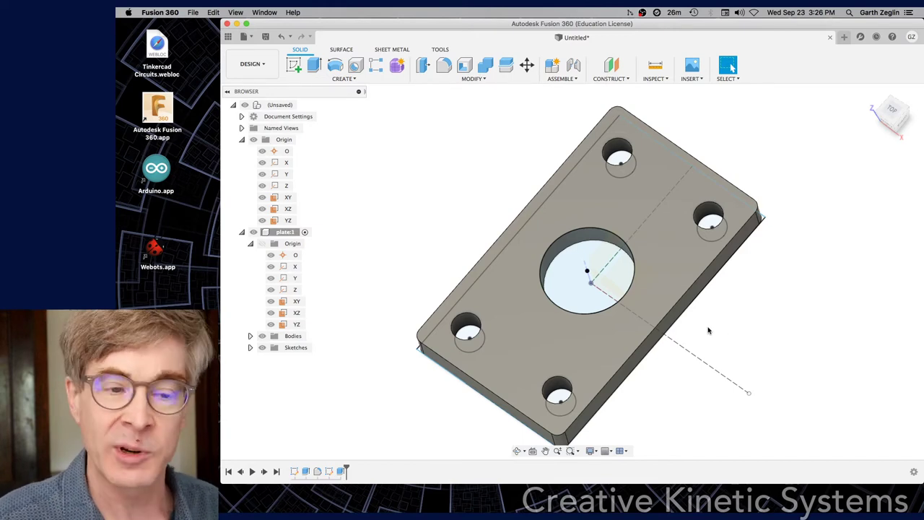
pyautogui.keyDown('shift'); pyautogui.moveTo(762, 356); pyautogui.dragTo(754, 339, button='middle'); pyautogui.keyUp('shift')
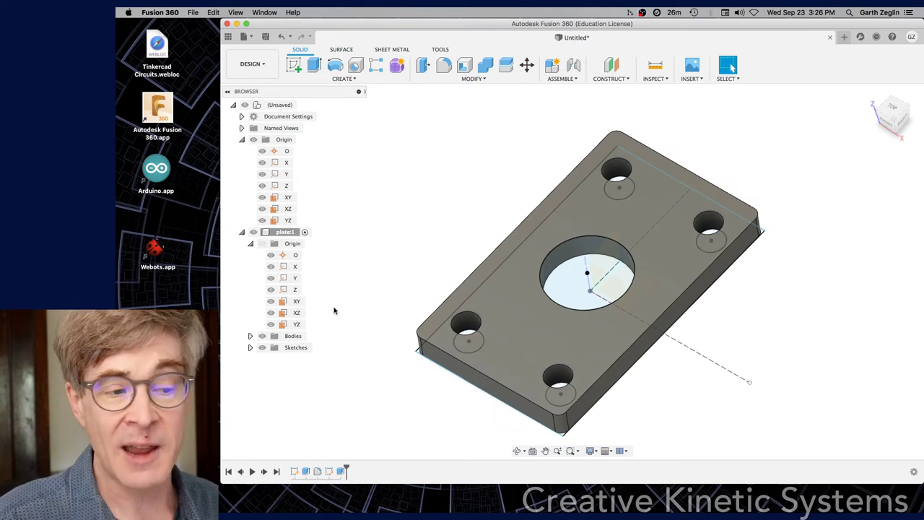
pyautogui.click(249, 347)
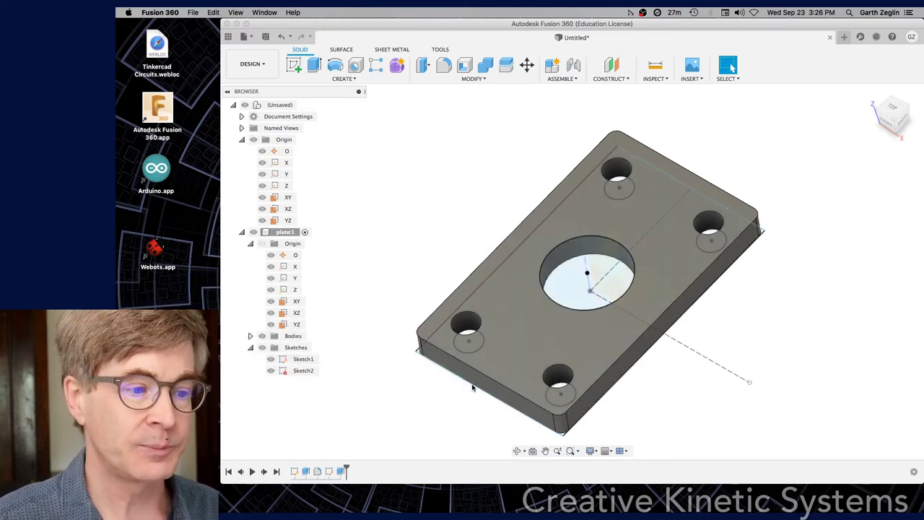
# Activate the top-level assembly and create a new internal standard component in it named spacer.
pyautogui.click(299, 105)
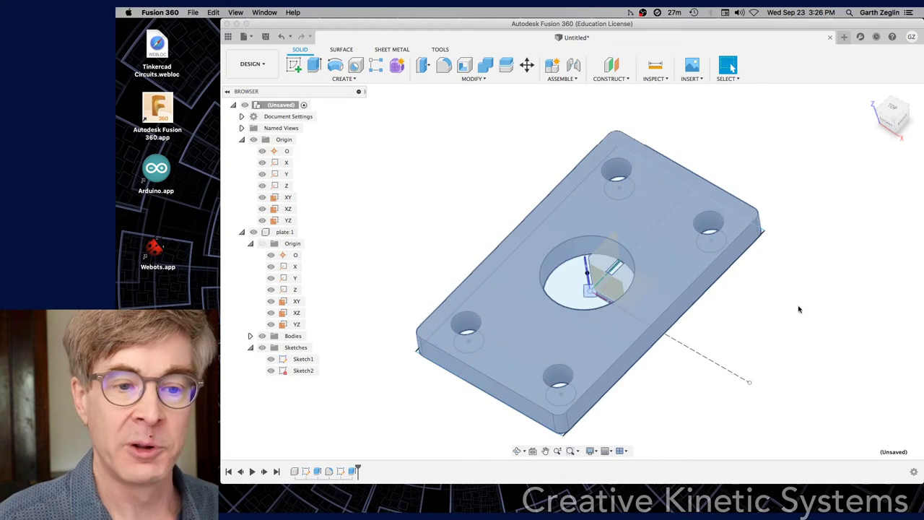
pyautogui.keyDown('shift'); pyautogui.moveTo(793, 303); pyautogui.dragTo(794, 293, button='middle'); pyautogui.keyUp('shift')
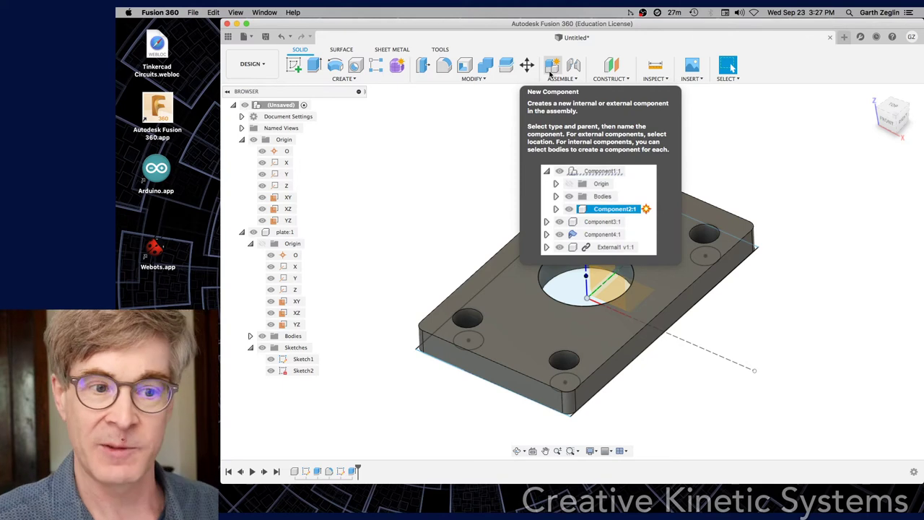
pyautogui.click(548, 70)
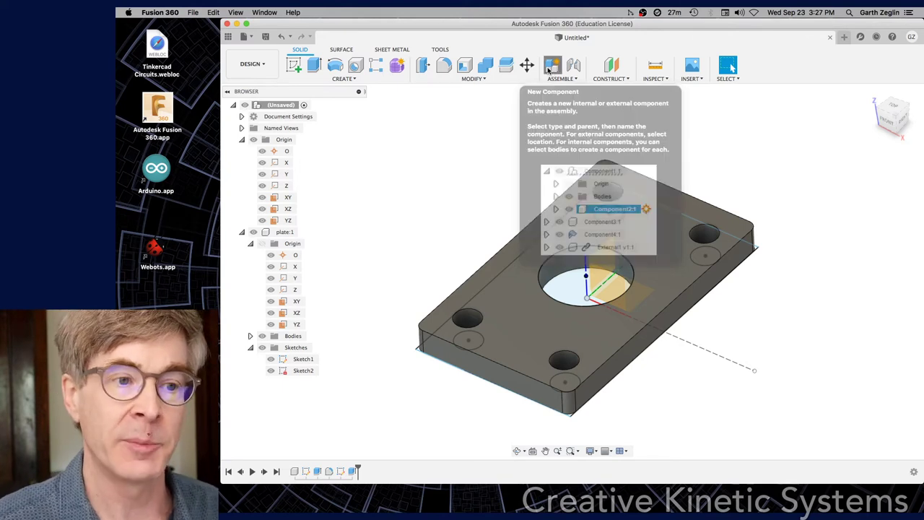
pyautogui.moveTo(827, 207); pyautogui.dragTo(788, 214)
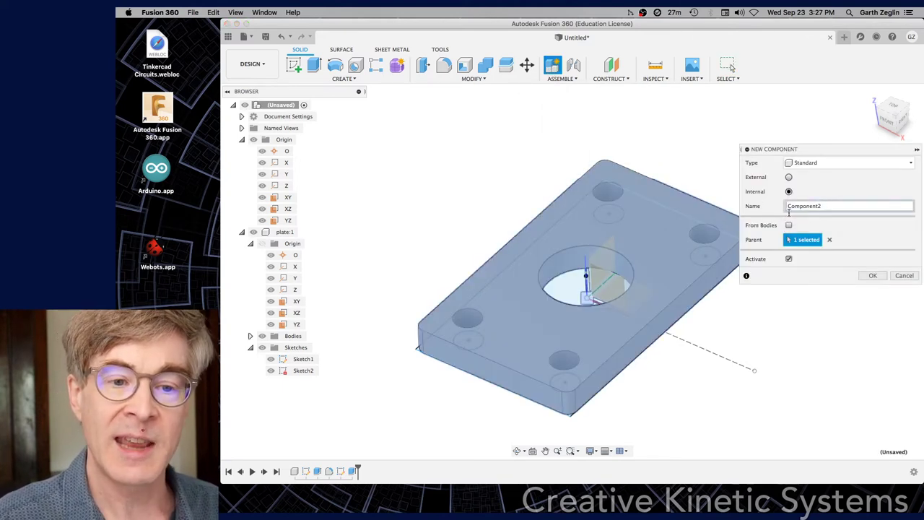
pyautogui.write('spacer')
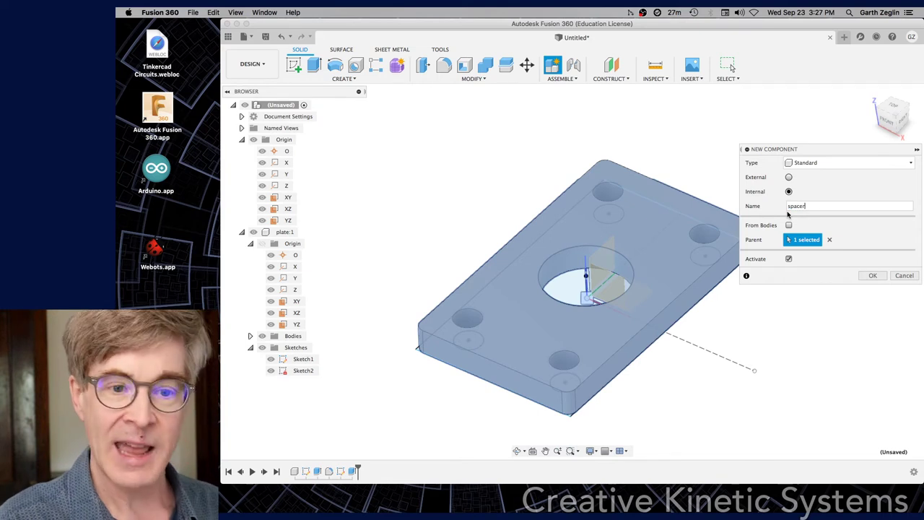
pyautogui.click(875, 275)
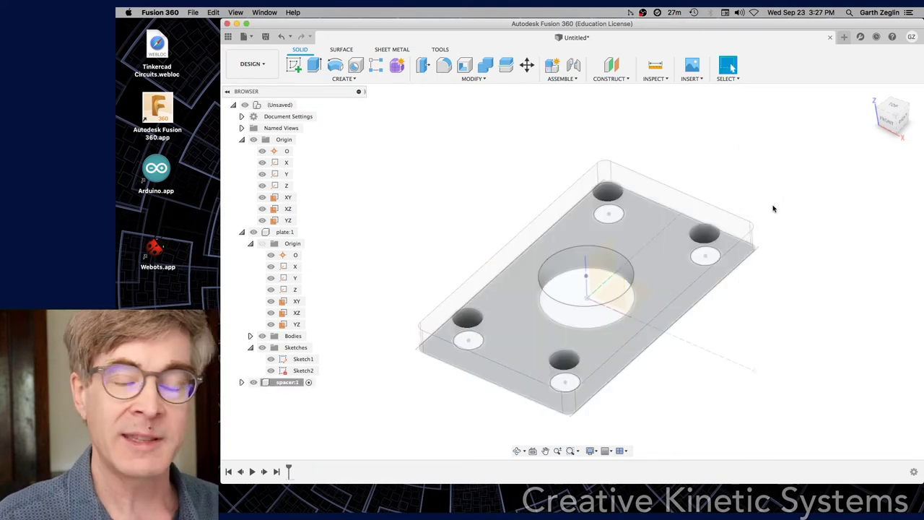
# Start a new sketch for the spacer component on the plate's top face.
pyautogui.click(744, 230)
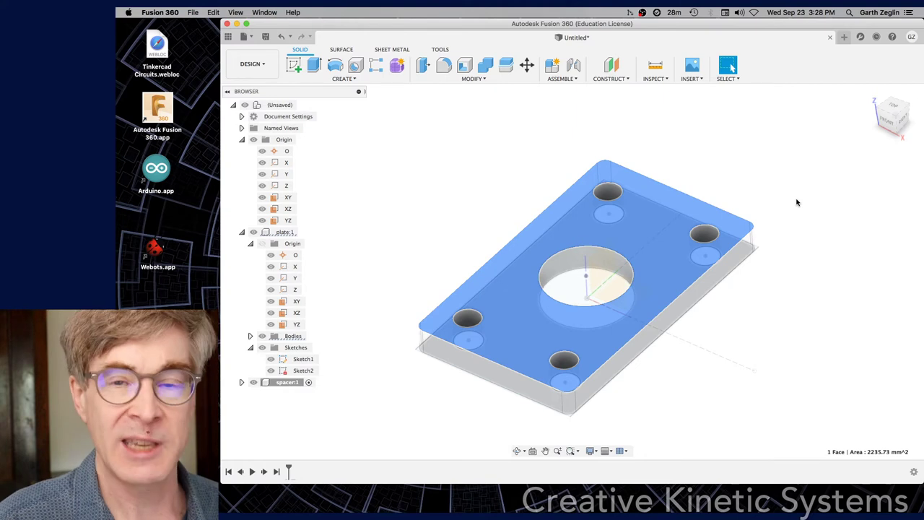
pyautogui.rightClick(730, 231)
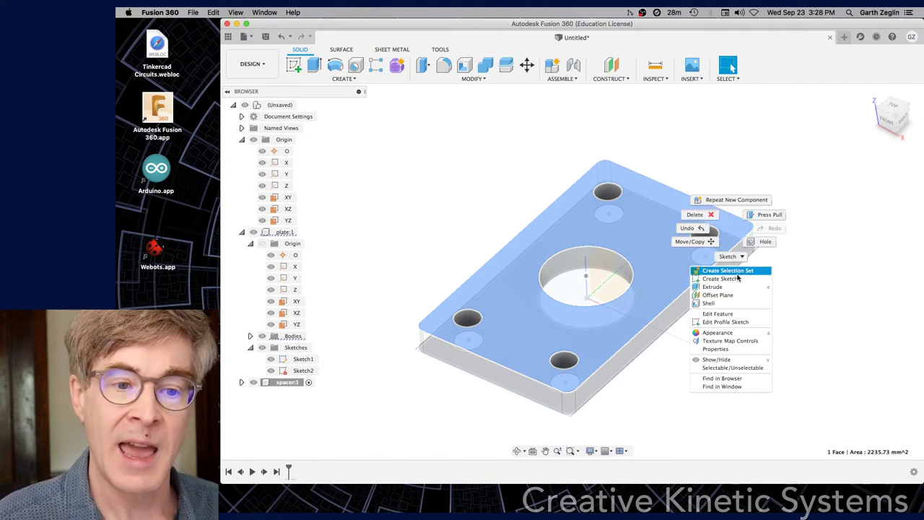
pyautogui.click(714, 267)
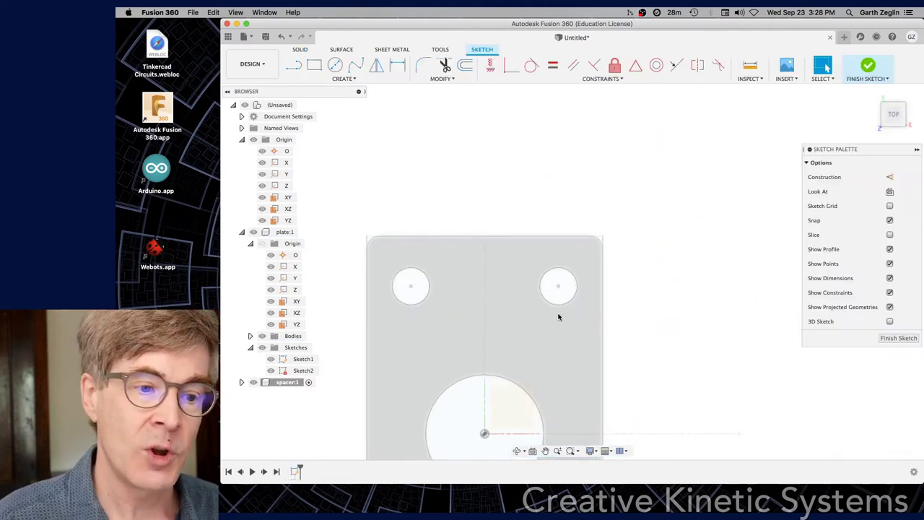
# Draw two concentric circles just outside the plate's upper-right corner, the outer one about 12.5 mm in diameter.
pyautogui.press('c')
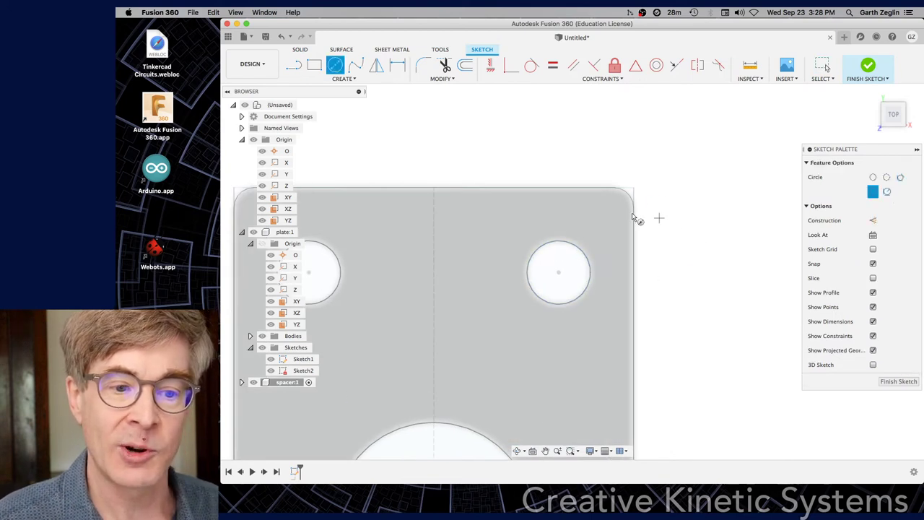
pyautogui.click(672, 192)
pyautogui.click(714, 226)
pyautogui.click(673, 192)
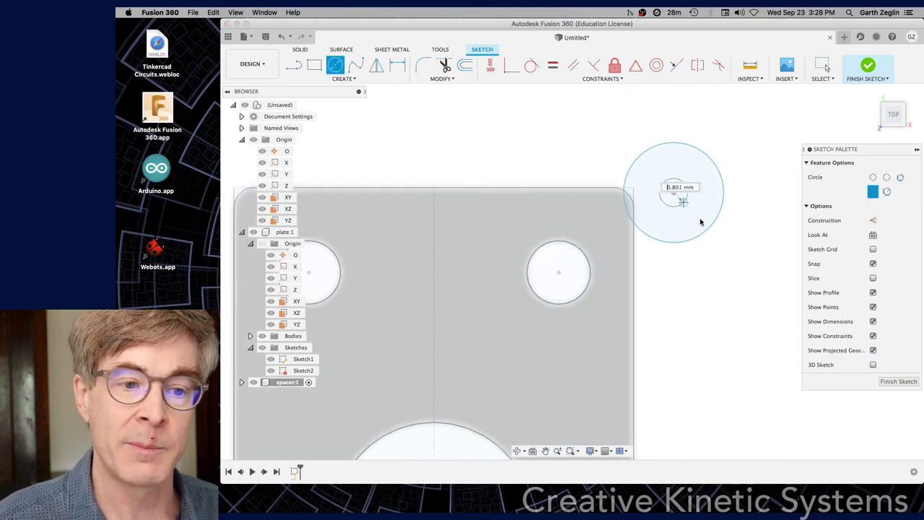
pyautogui.click(718, 235)
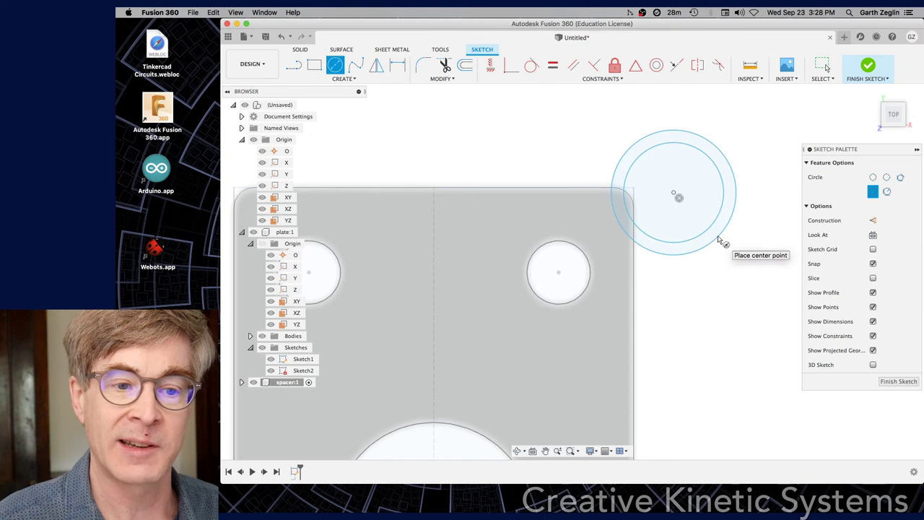
pyautogui.click(723, 281)
pyautogui.press('Escape')
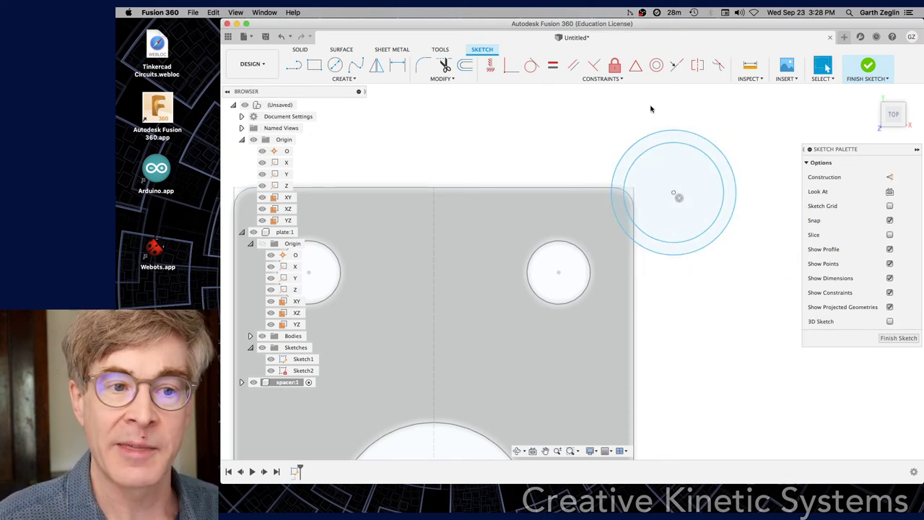
# Make the circles' shared centre coincident with the centre of the plate's upper-right corner hole.
pyautogui.click(511, 68)
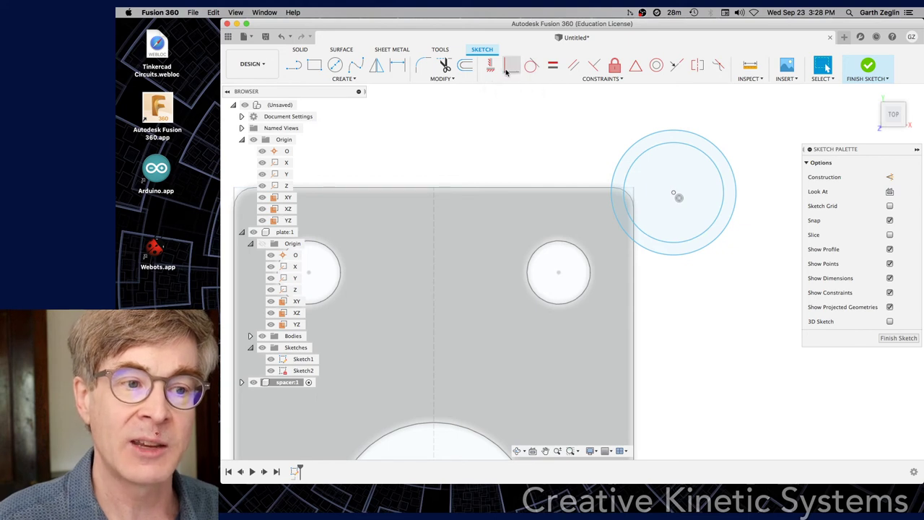
pyautogui.click(674, 194)
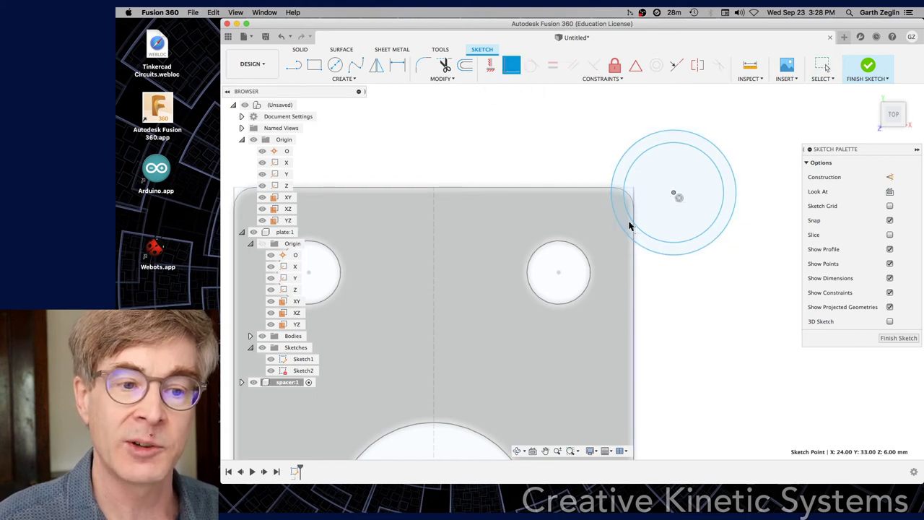
pyautogui.click(560, 274)
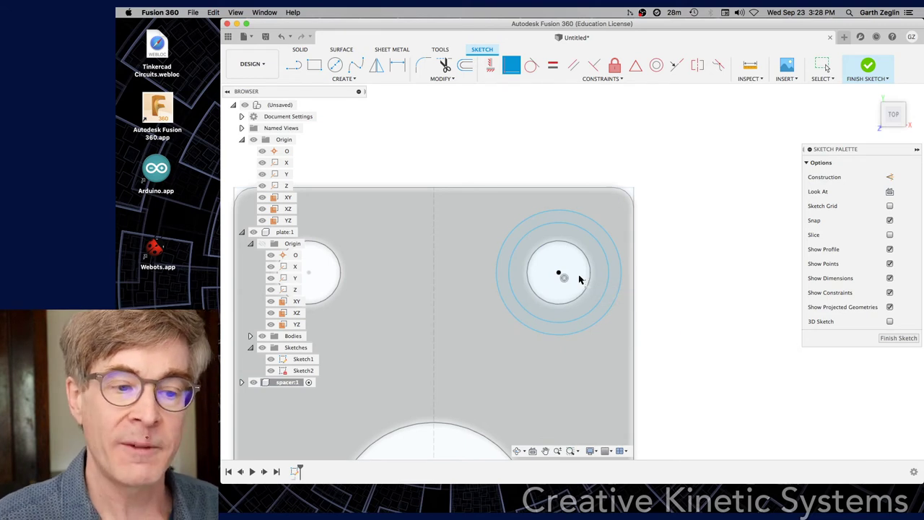
pyautogui.keyDown('shift'); pyautogui.moveTo(619, 309); pyautogui.dragTo(643, 312, button='middle'); pyautogui.keyUp('shift')
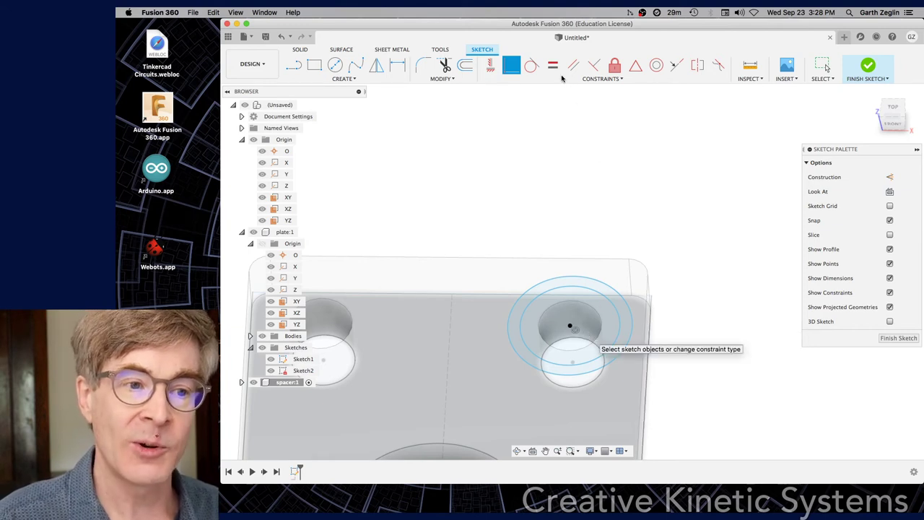
pyautogui.press('Escape')
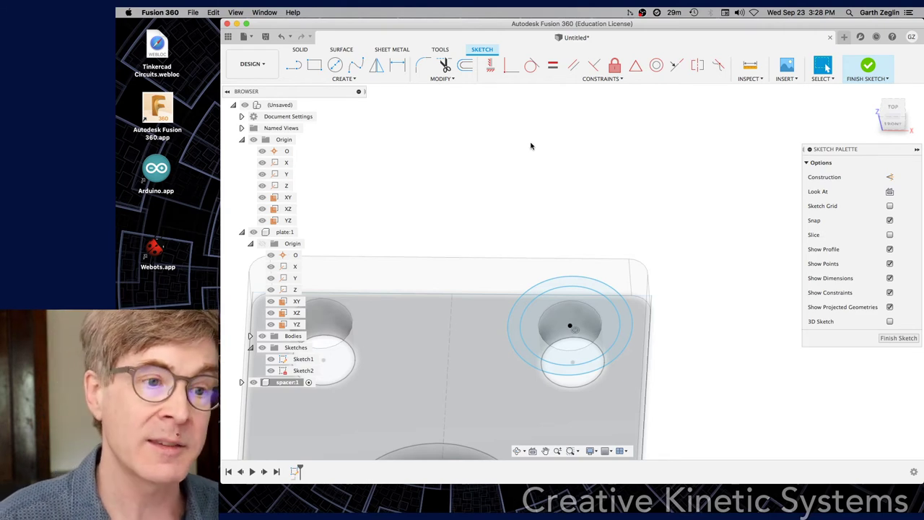
# Apply an Equal constraint between the corner hole's edge and the inner spacer circle.
pyautogui.click(552, 66)
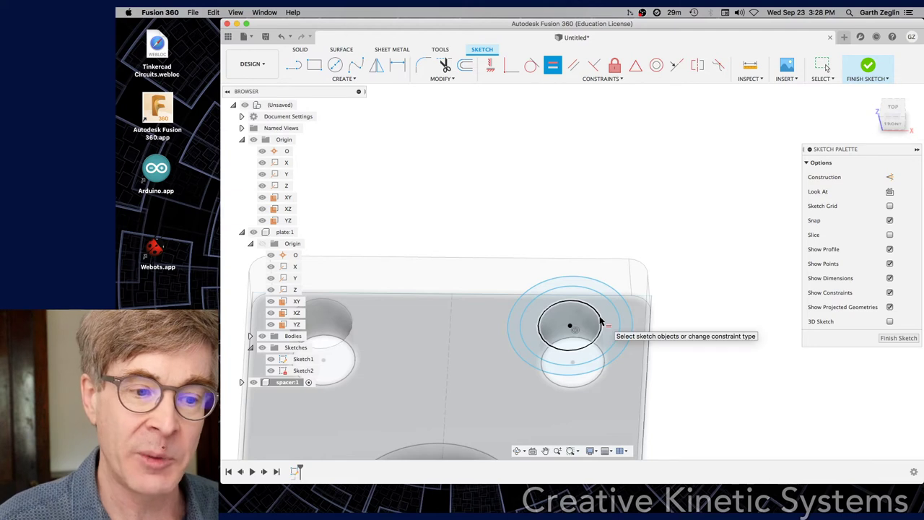
pyautogui.click(599, 320)
pyautogui.click(610, 321)
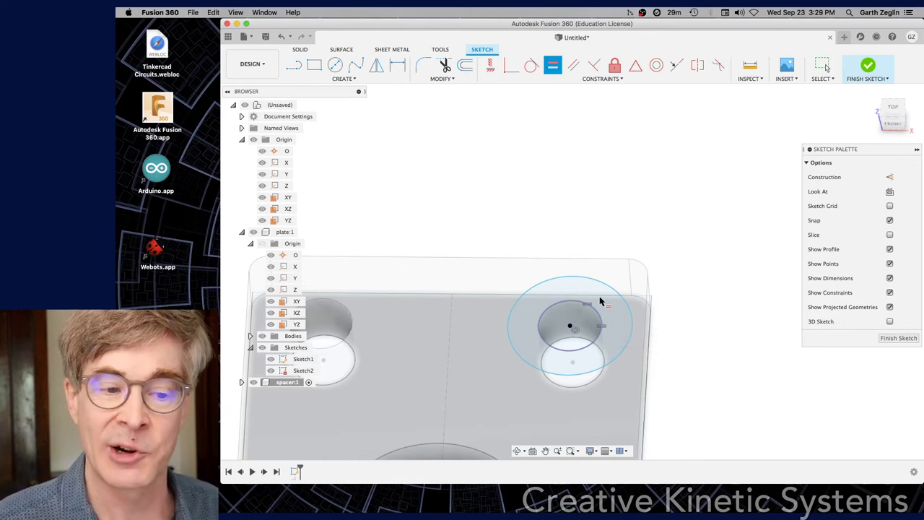
pyautogui.press('Escape')
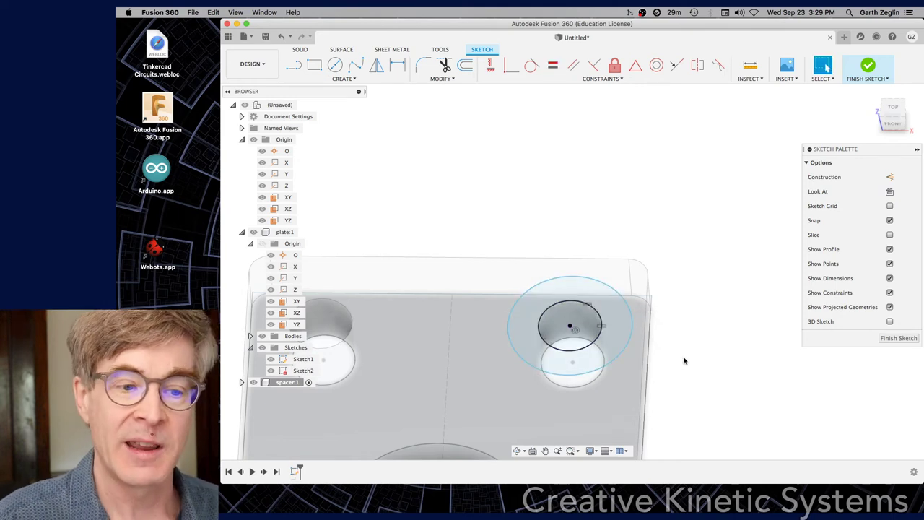
# Dimension the outer spacer circle's diameter as 8 mm and finish the sketch.
pyautogui.press('d')
pyautogui.click(620, 354)
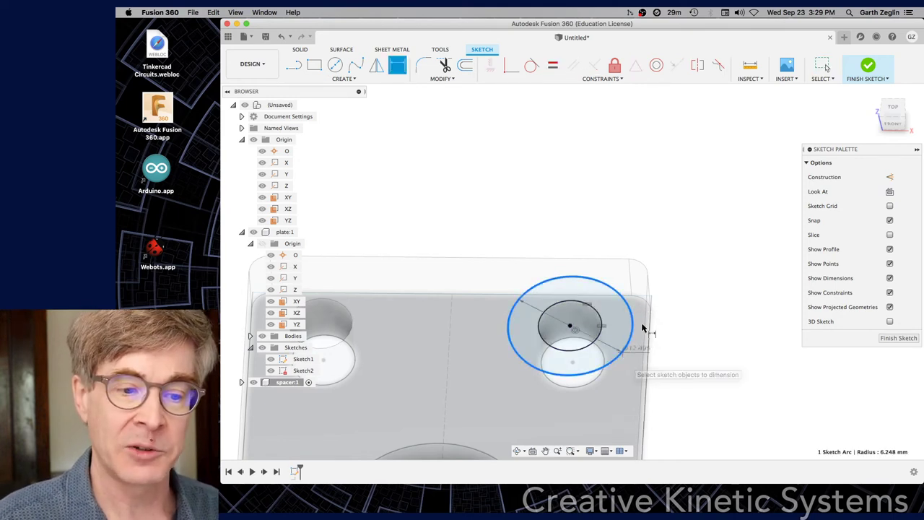
pyautogui.click(690, 232)
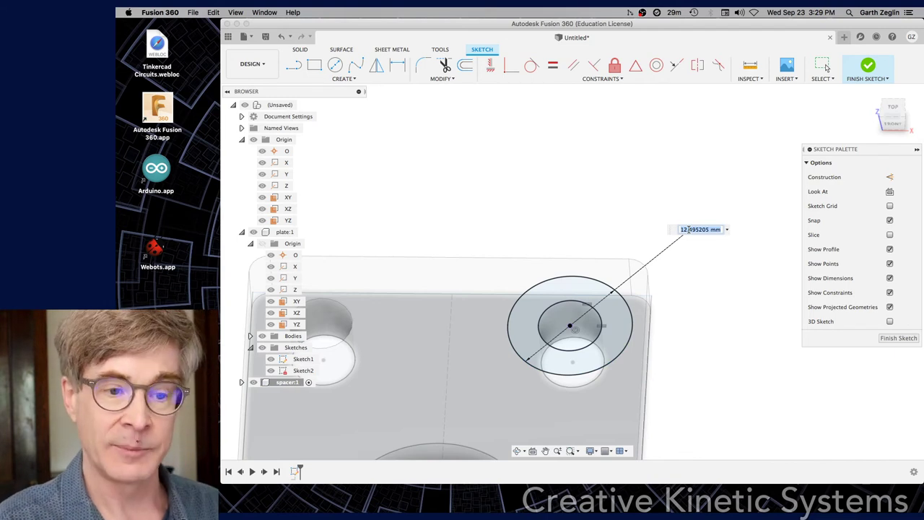
pyautogui.write('8')
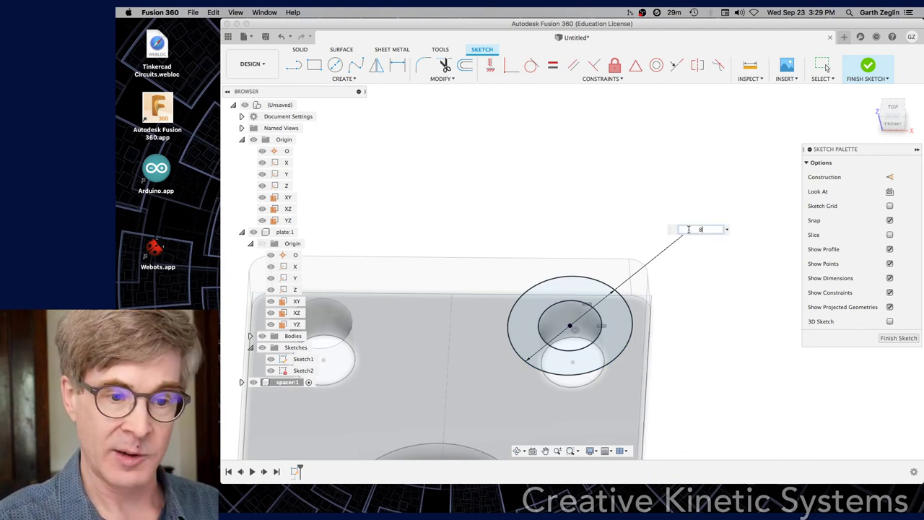
pyautogui.press('Return')
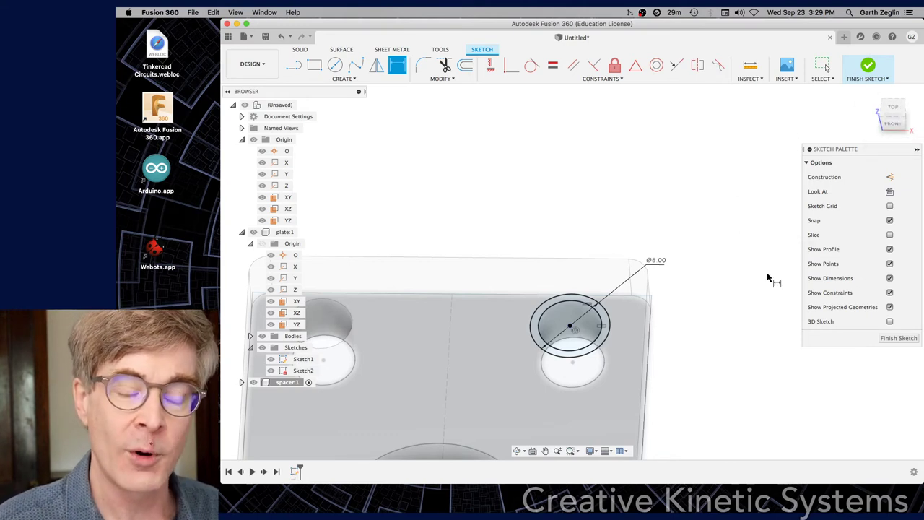
pyautogui.moveTo(754, 299)
pyautogui.keyDown('shift'); pyautogui.mouseDown(button='middle')
pyautogui.moveTo(738, 283)
pyautogui.moveTo(736, 297)
pyautogui.mouseUp(button='middle'); pyautogui.keyUp('shift')
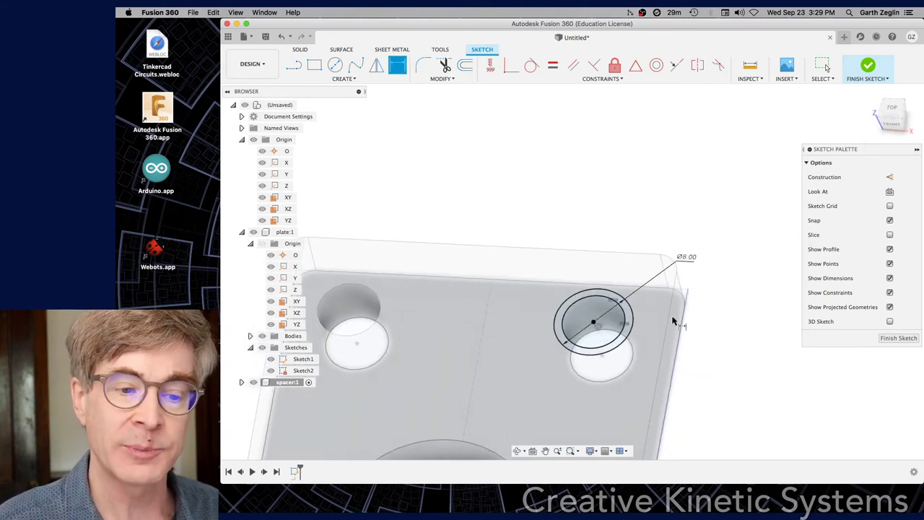
pyautogui.click(868, 66)
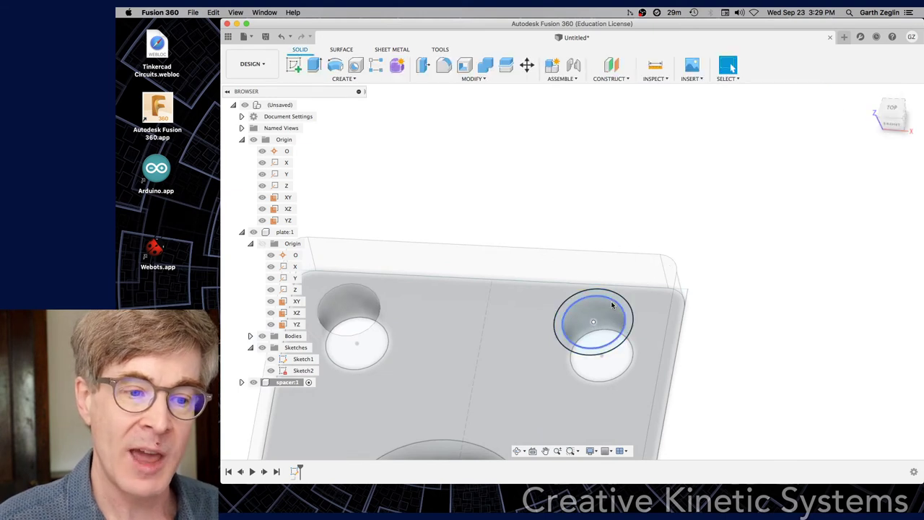
# Extrude the ring between the two circles 16 mm upward from the plate as a new body.
pyautogui.press('d')
pyautogui.press('e')
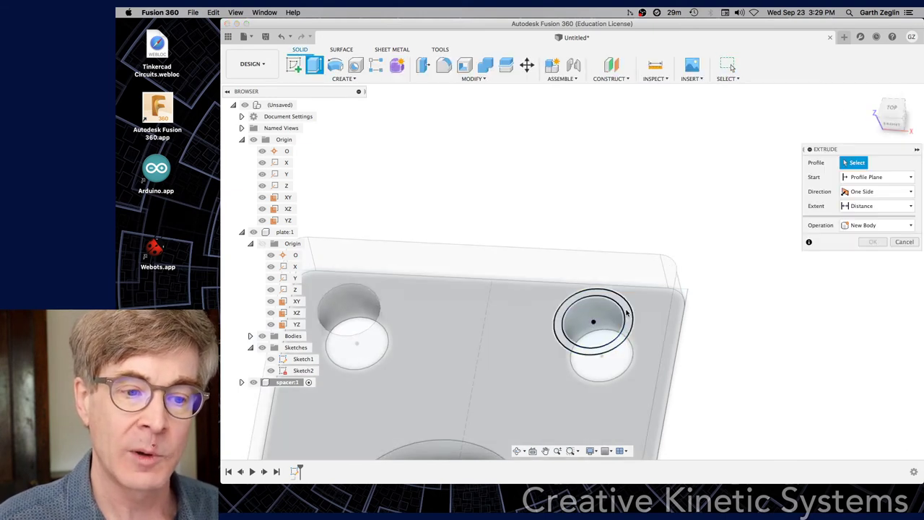
pyautogui.click(560, 315)
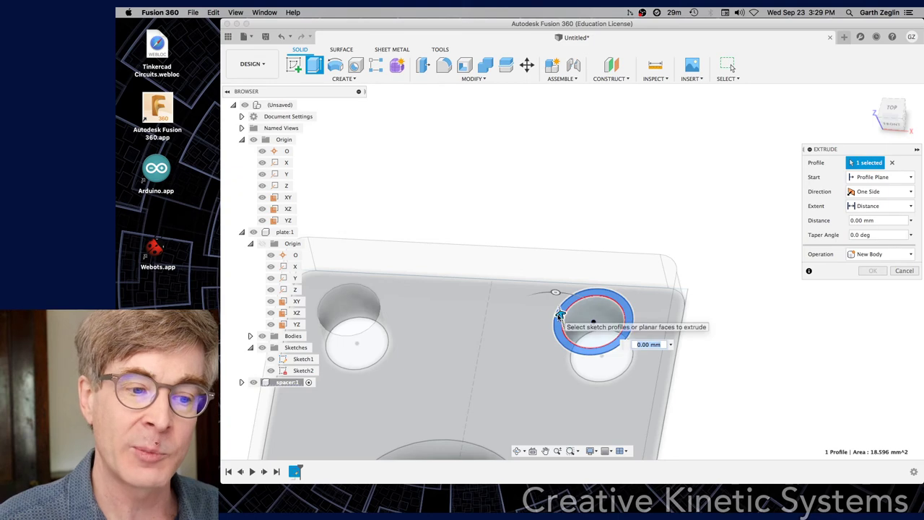
pyautogui.write('11')
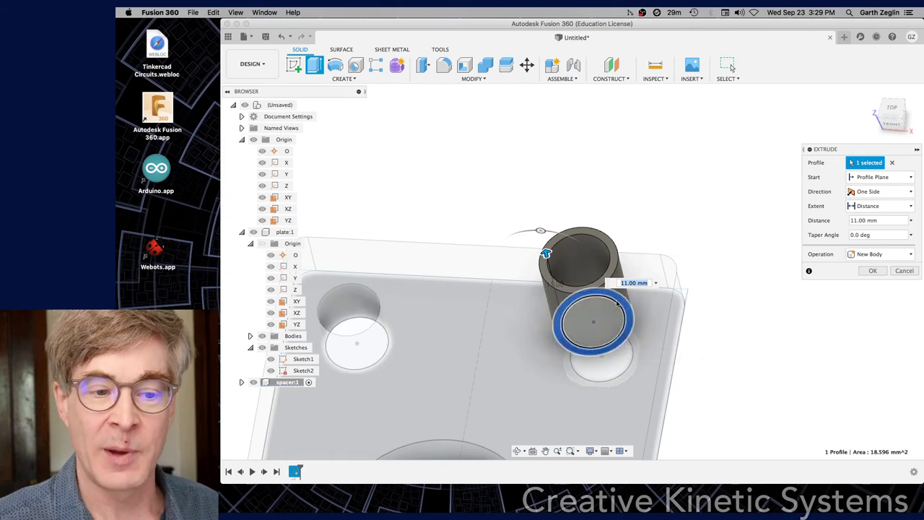
pyautogui.keyDown('shift'); pyautogui.moveTo(763, 390); pyautogui.dragTo(743, 348, button='middle'); pyautogui.keyUp('shift')
pyautogui.moveTo(552, 266); pyautogui.dragTo(590, 254)
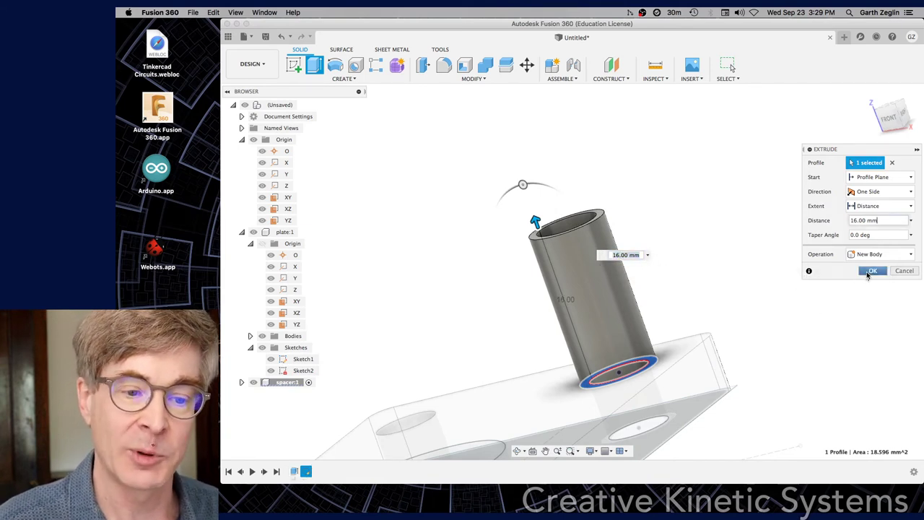
pyautogui.click(869, 272)
# Activate the top-level assembly so that the plate and spacer are shown together.
pyautogui.keyDown('shift'); pyautogui.moveTo(794, 177); pyautogui.dragTo(717, 299, button='middle'); pyautogui.keyUp('shift')
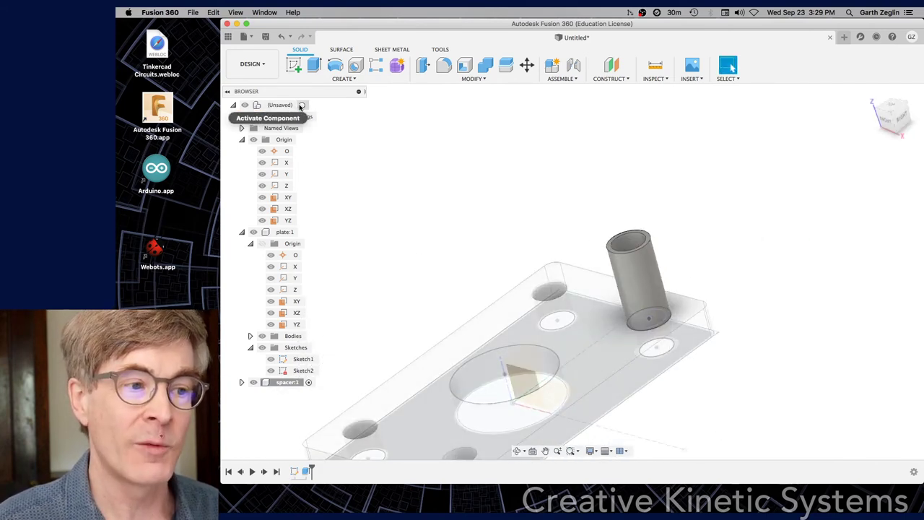
pyautogui.click(303, 104)
pyautogui.click(809, 315)
pyautogui.keyDown('shift'); pyautogui.moveTo(712, 336); pyautogui.dragTo(734, 330, button='middle'); pyautogui.keyUp('shift')
pyautogui.scroll(-5, 733, 330)
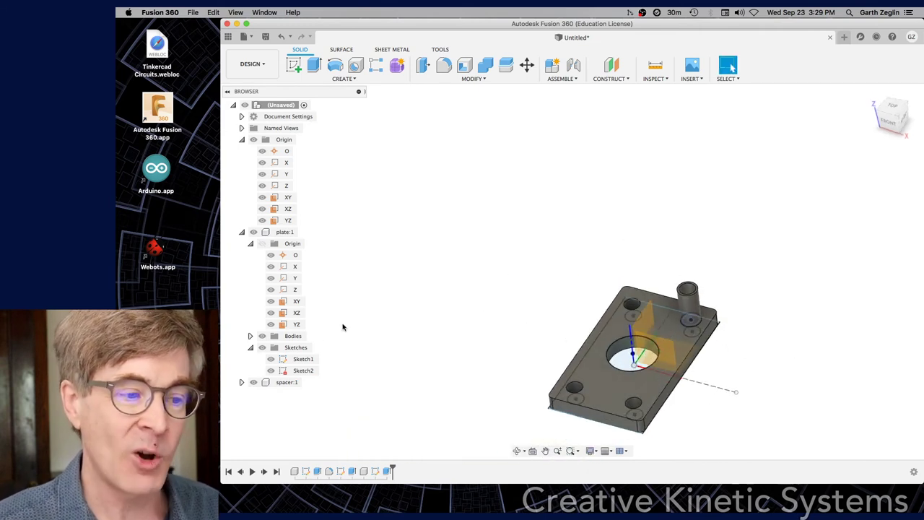
# Edit the plate's Sketch1 and set the lengthwise spacing between the corner holes to 75 mm.
pyautogui.rightClick(311, 358)
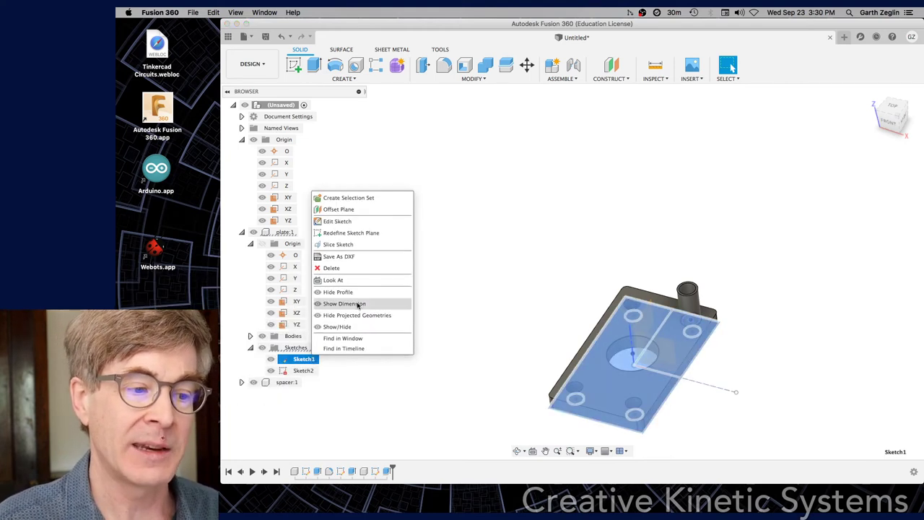
pyautogui.click(337, 221)
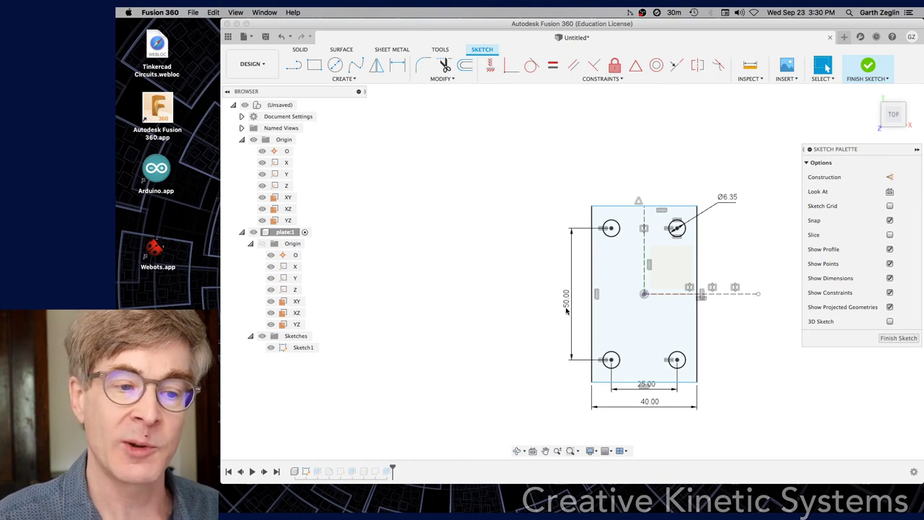
pyautogui.doubleClick(567, 306)
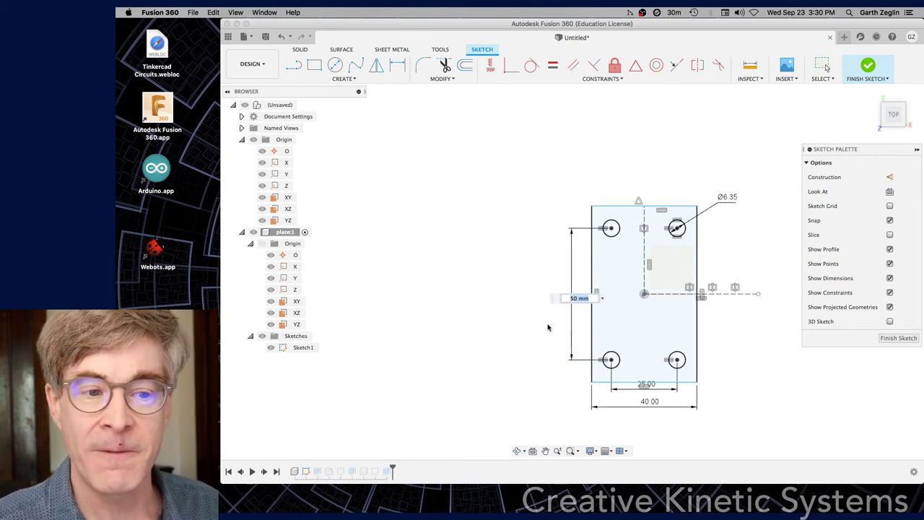
pyautogui.write('75')
pyautogui.press('Return')
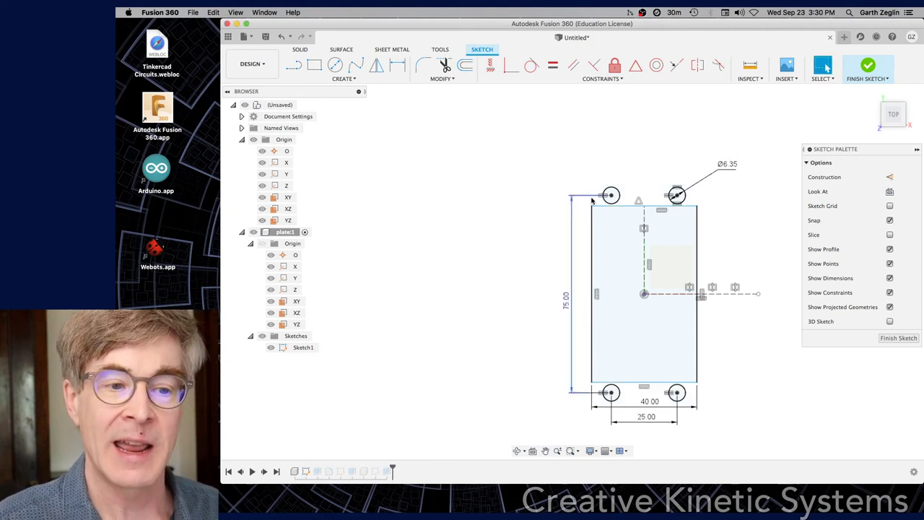
# Stretch the plate rectangle lengthwise beyond the holes and dimension its long side as 90 mm.
pyautogui.moveTo(591, 207); pyautogui.dragTo(585, 175)
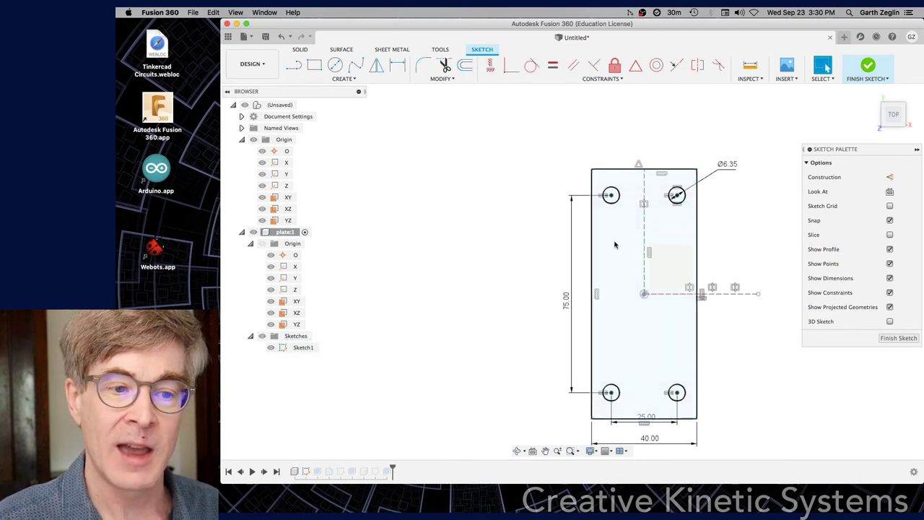
pyautogui.press('d')
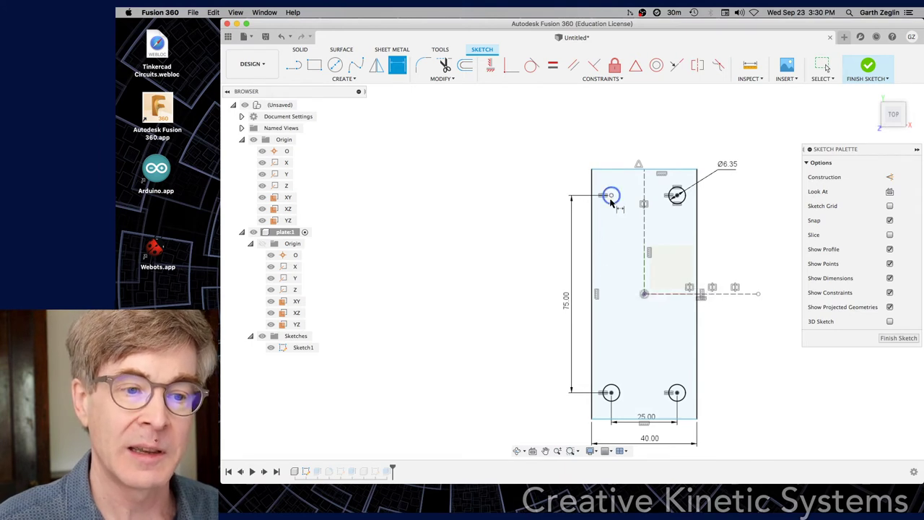
pyautogui.click(592, 238)
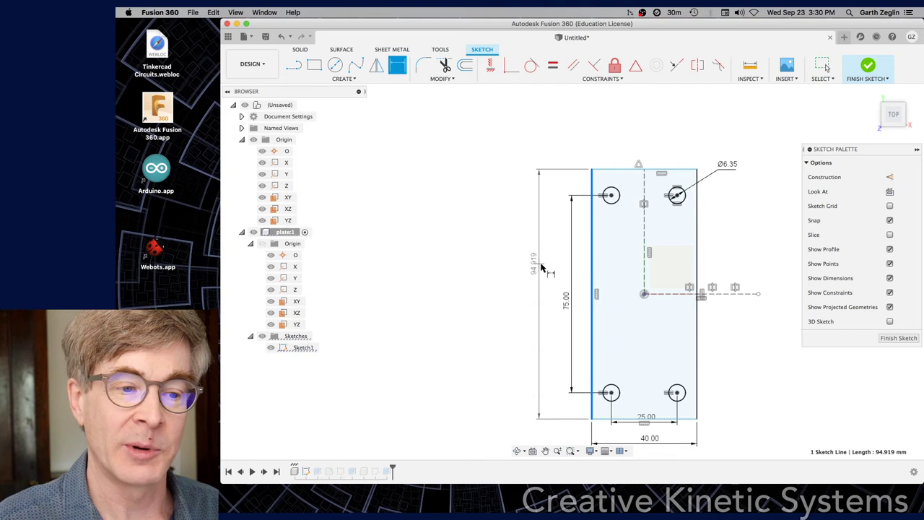
pyautogui.click(542, 266)
pyautogui.write('90')
pyautogui.press('Return')
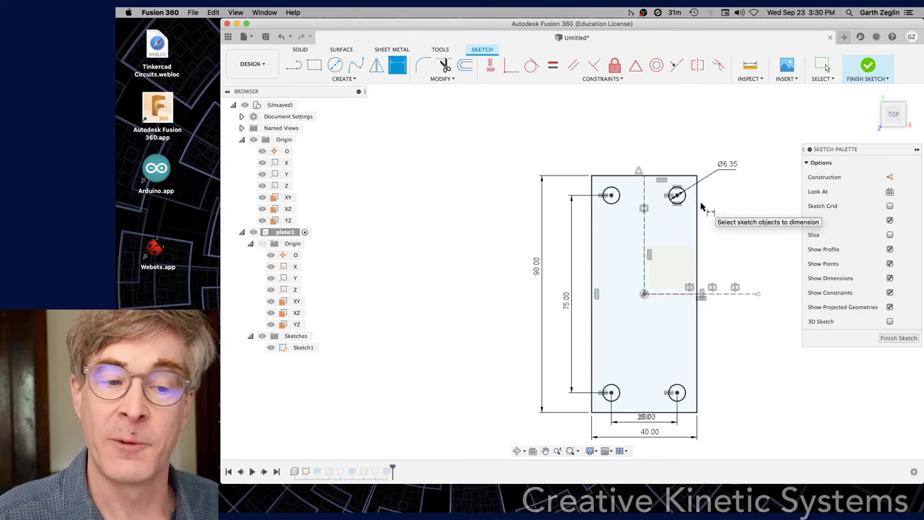
# Finish editing the plate's sketch to update the plate and spacer in the assembly.
pyautogui.click(871, 94)
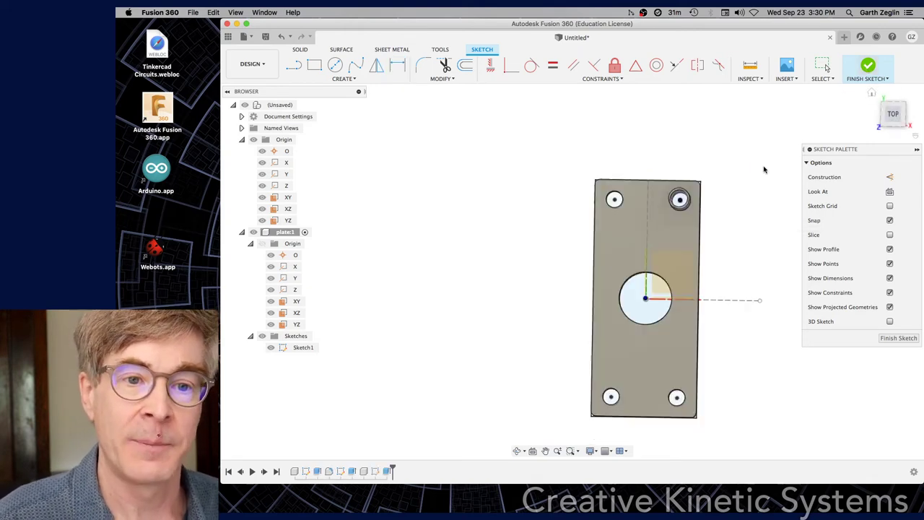
pyautogui.press('Return')
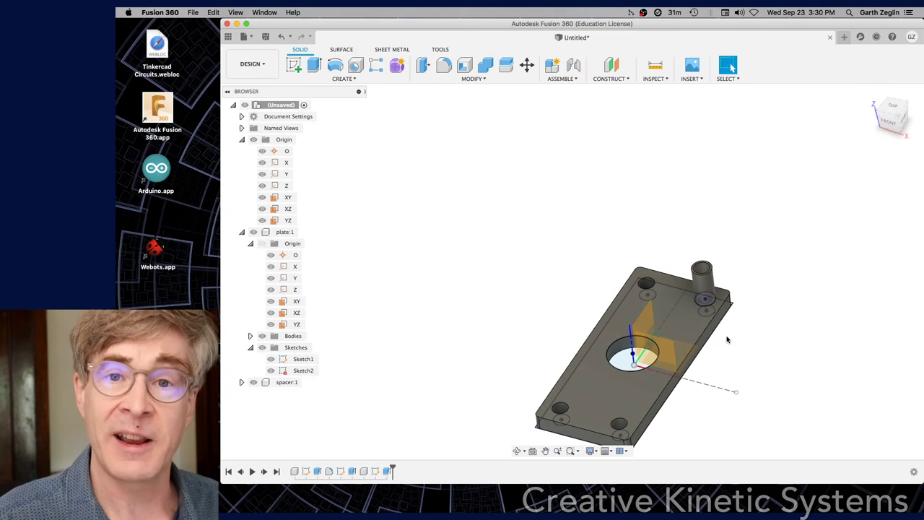
pyautogui.scroll(3, 707, 303)
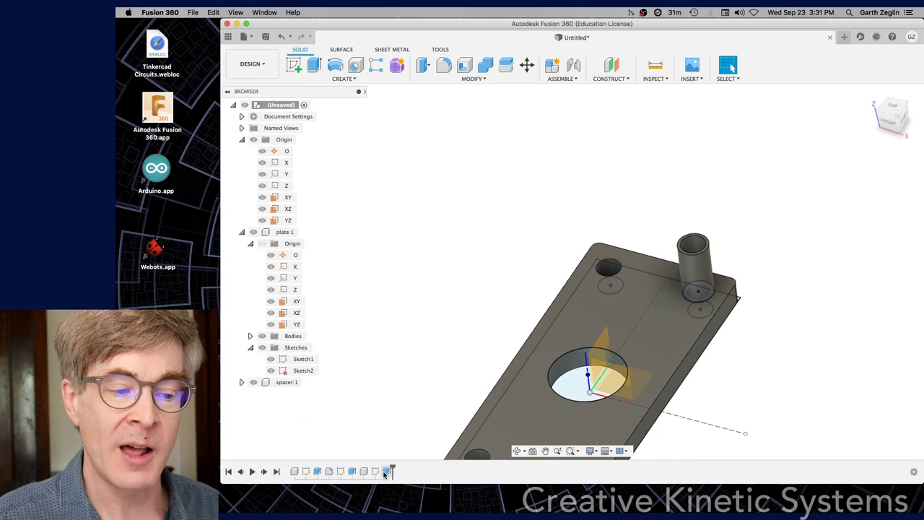
# Examine the plate's Sketch1 and Extrude1 and the spacer's sketch in the design history to trace their dependencies.
pyautogui.click(305, 471)
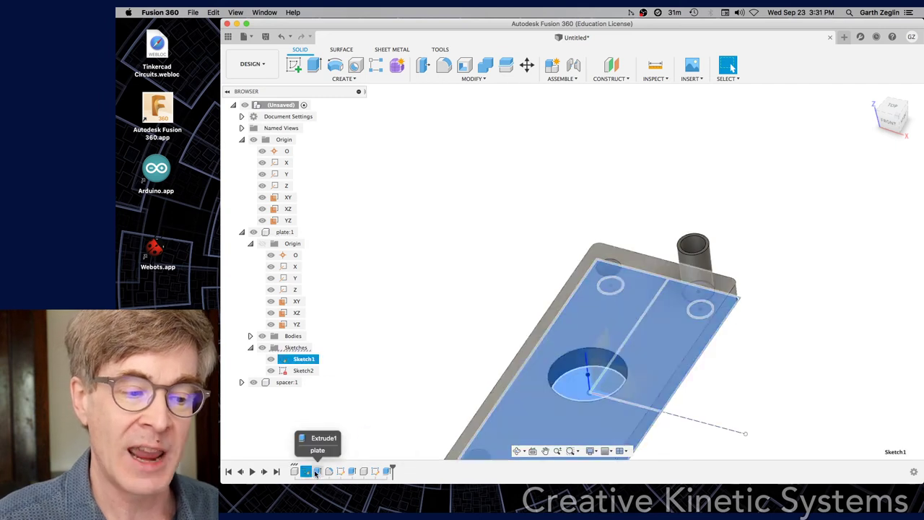
pyautogui.click(316, 471)
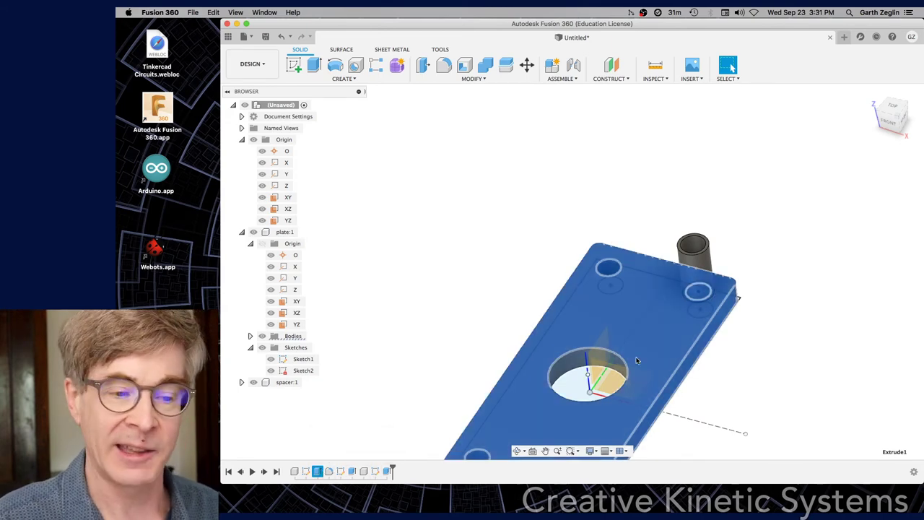
pyautogui.click(374, 470)
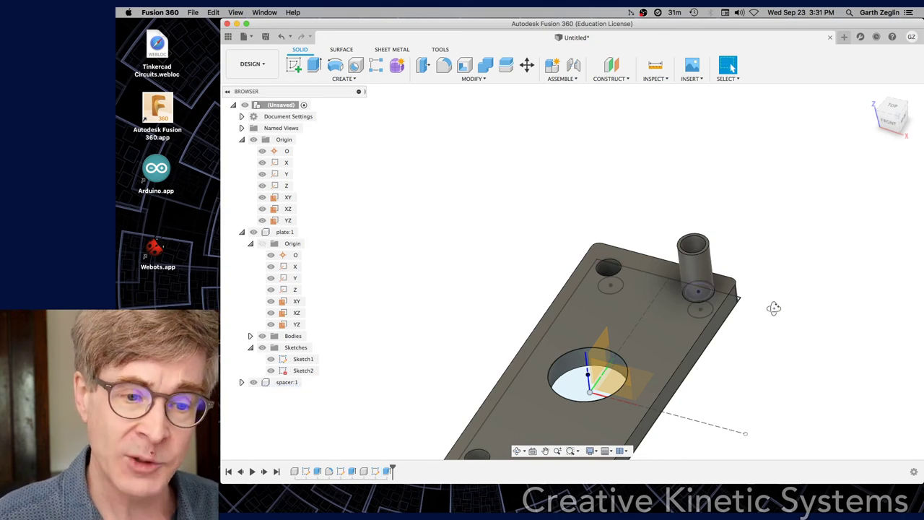
pyautogui.keyDown('shift'); pyautogui.moveTo(773, 310); pyautogui.dragTo(737, 352, button='middle'); pyautogui.keyUp('shift')
pyautogui.scroll(5, 675, 391)
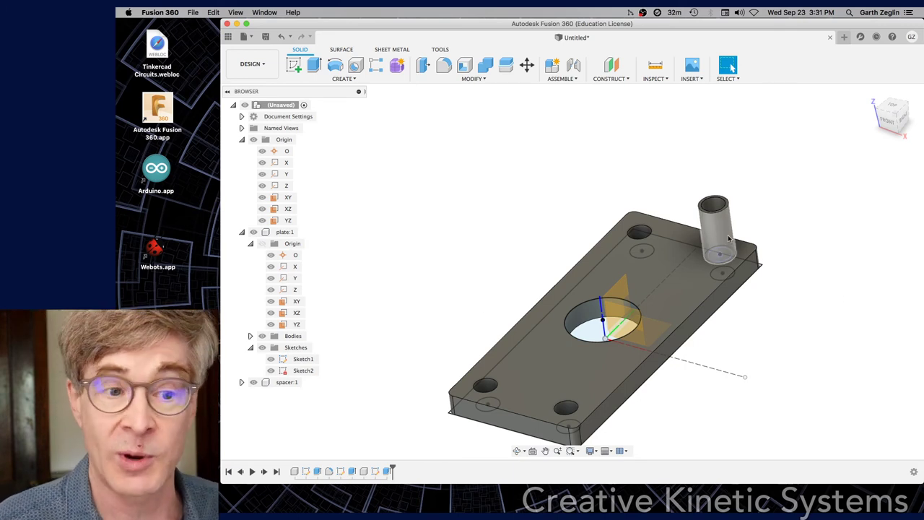
# Paste a copy of the spacer component into the top-level assembly, offset -41 mm along X.
pyautogui.click(286, 383)
pyautogui.rightClick(286, 384)
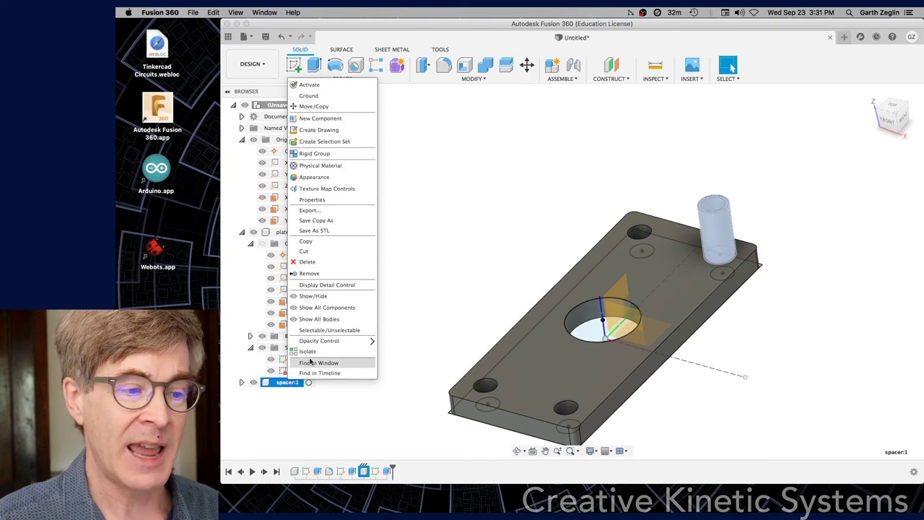
pyautogui.click(345, 247)
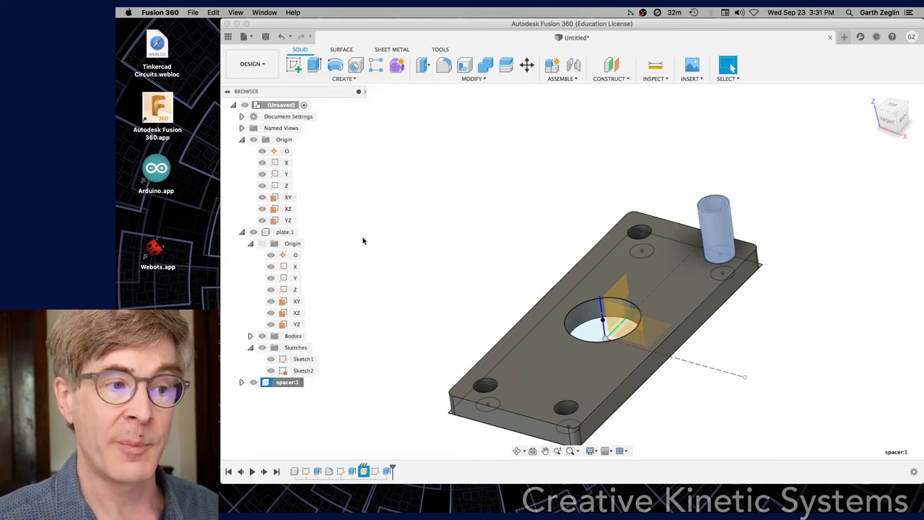
pyautogui.click(277, 105)
pyautogui.rightClick(275, 105)
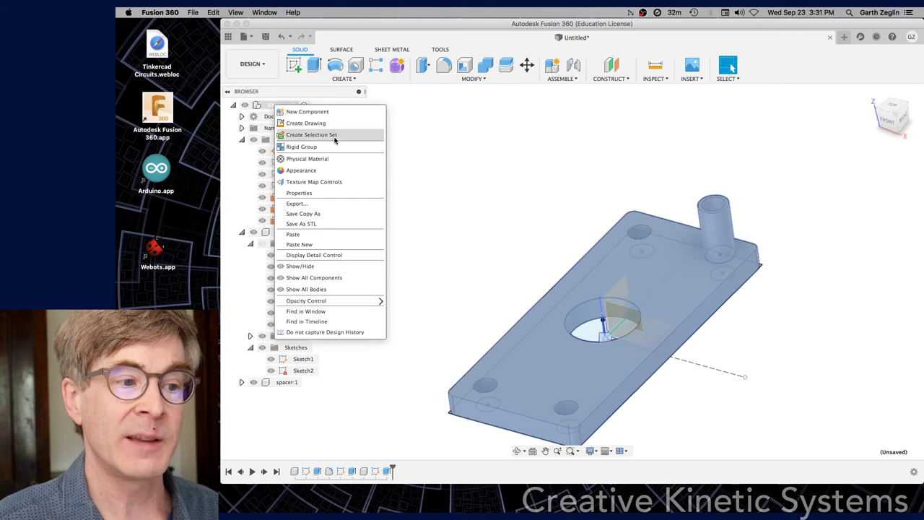
pyautogui.click(331, 233)
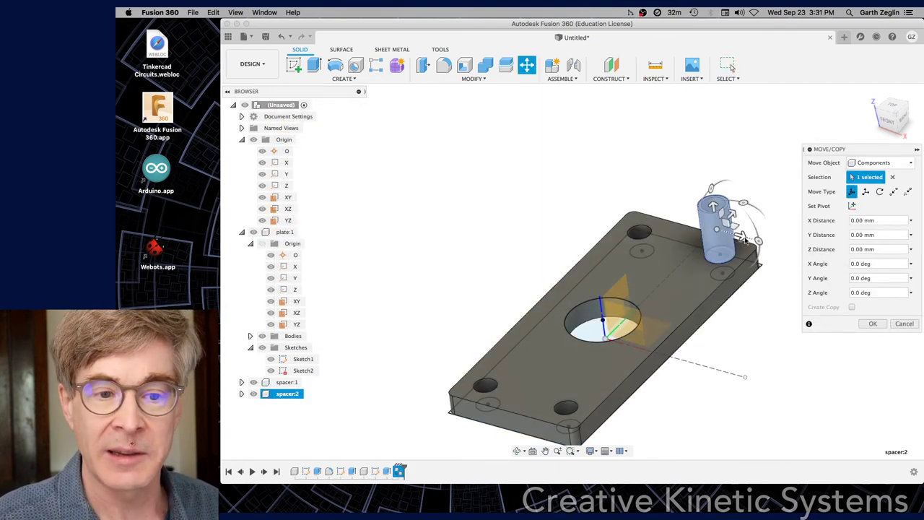
pyautogui.moveTo(744, 240); pyautogui.dragTo(614, 192)
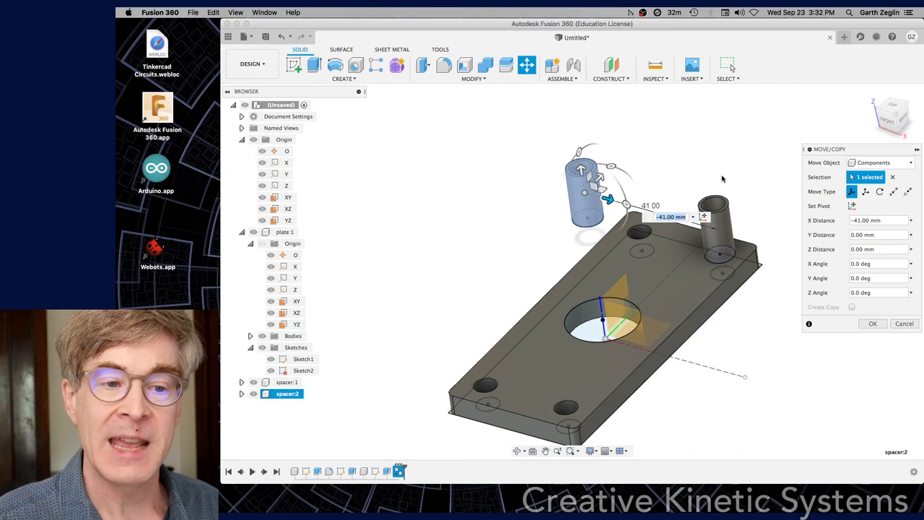
pyautogui.click(873, 324)
pyautogui.keyDown('shift'); pyautogui.moveTo(794, 257); pyautogui.dragTo(829, 262, button='middle'); pyautogui.keyUp('shift')
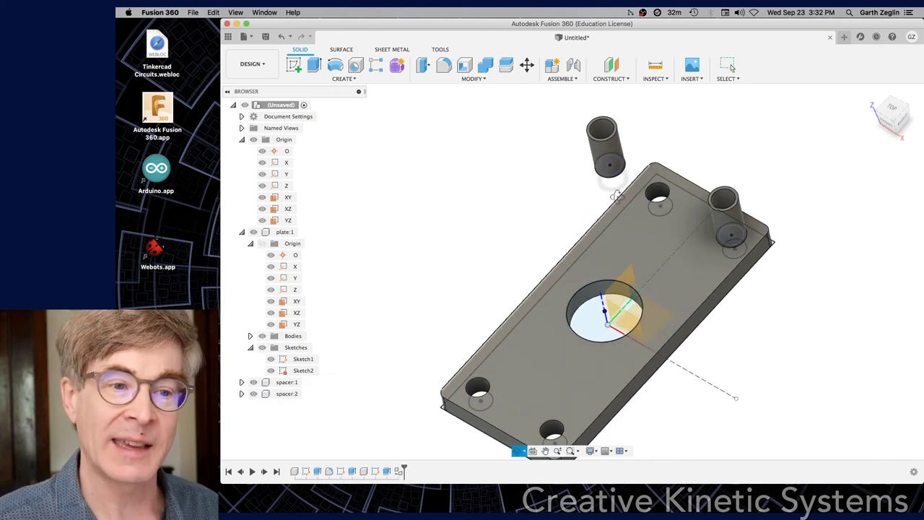
pyautogui.keyDown('shift'); pyautogui.moveTo(632, 174); pyautogui.dragTo(788, 312, button='middle'); pyautogui.keyUp('shift')
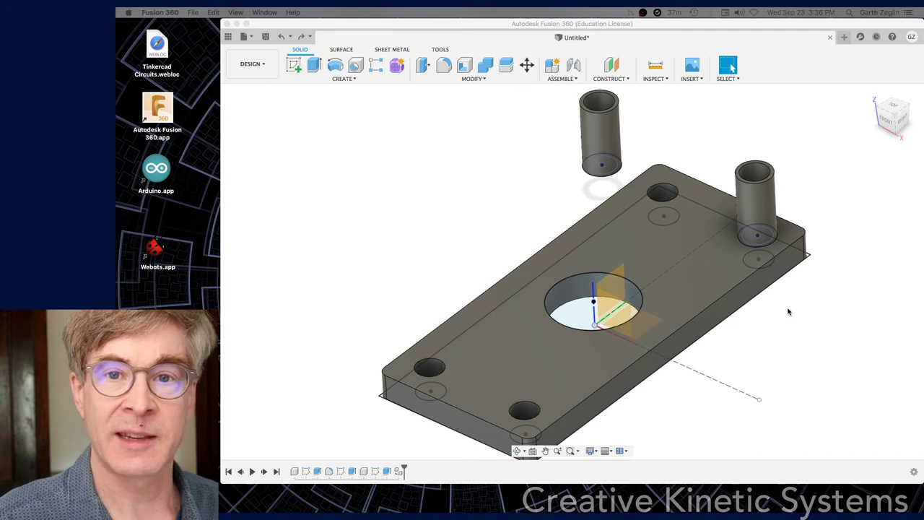
pyautogui.click(798, 313)
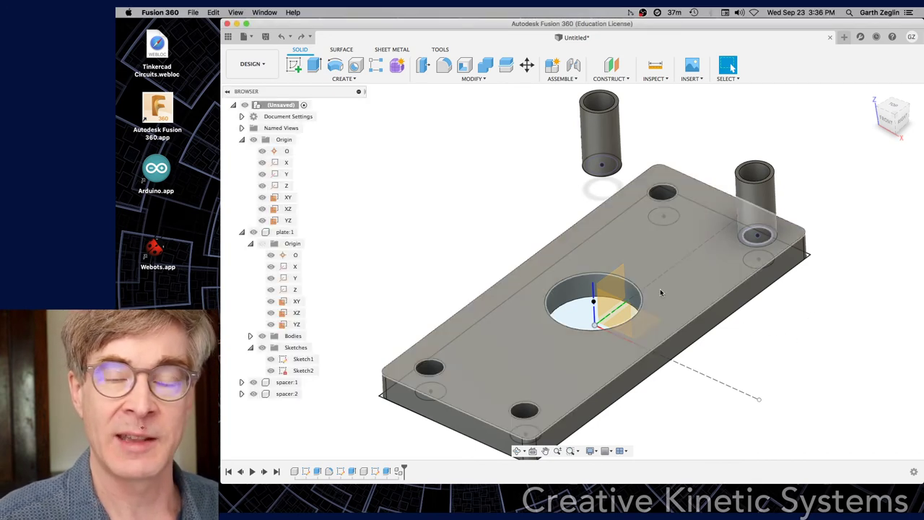
pyautogui.click(282, 395)
pyautogui.press('m')
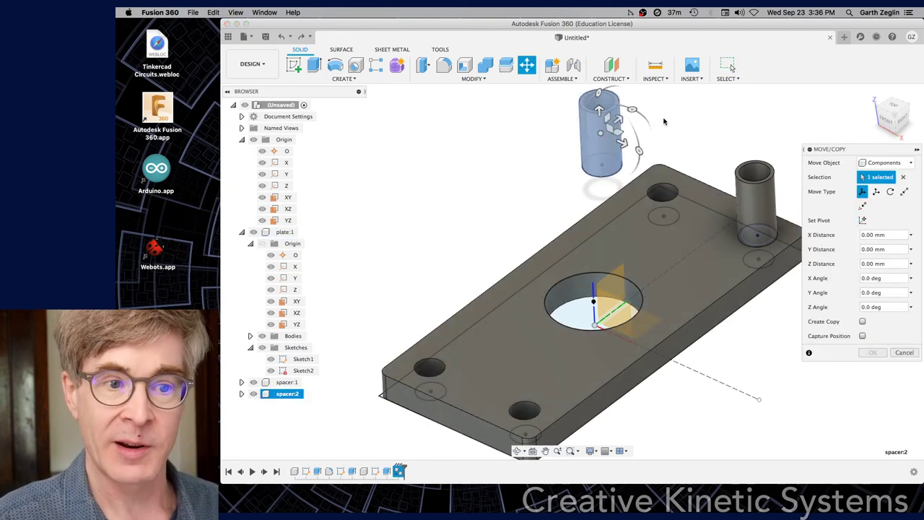
pyautogui.moveTo(624, 119); pyautogui.dragTo(566, 154)
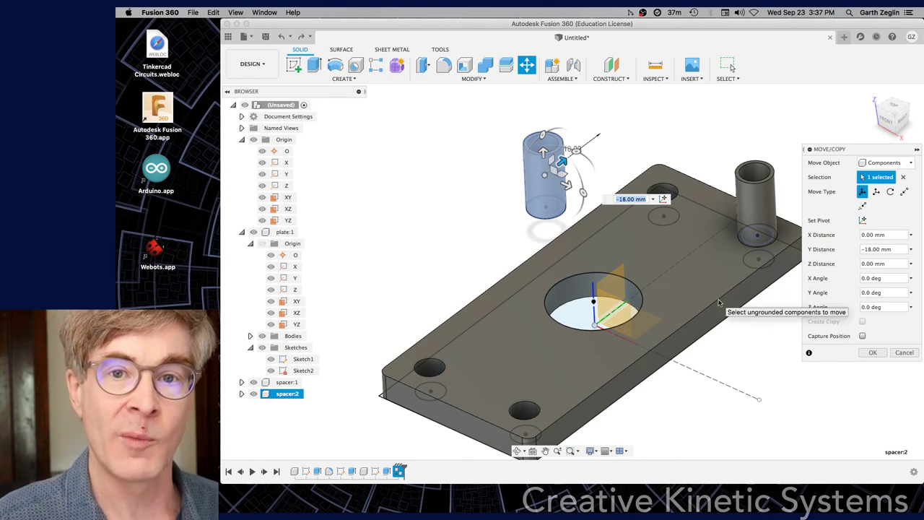
pyautogui.click(904, 352)
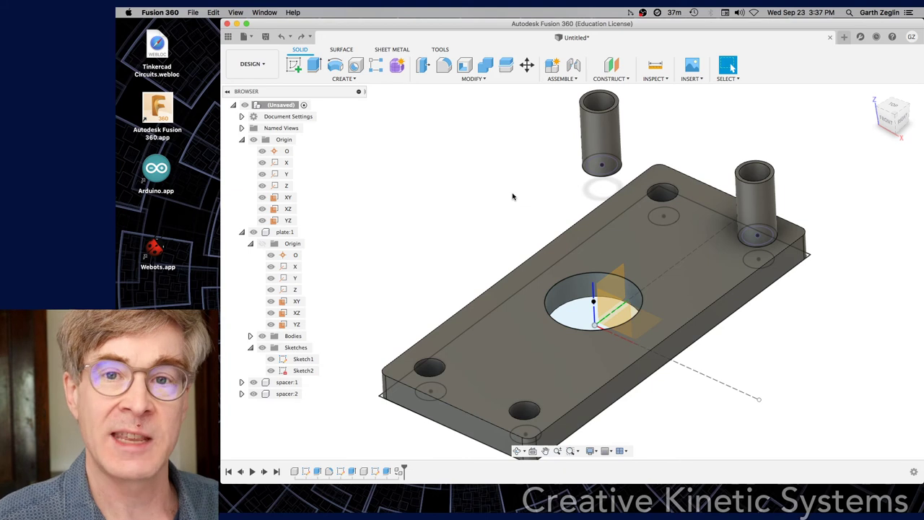
# Align the bottom centre of the spacer copy with the empty corner hole beside the original spacer on the plate's top face.
pyautogui.press('s')
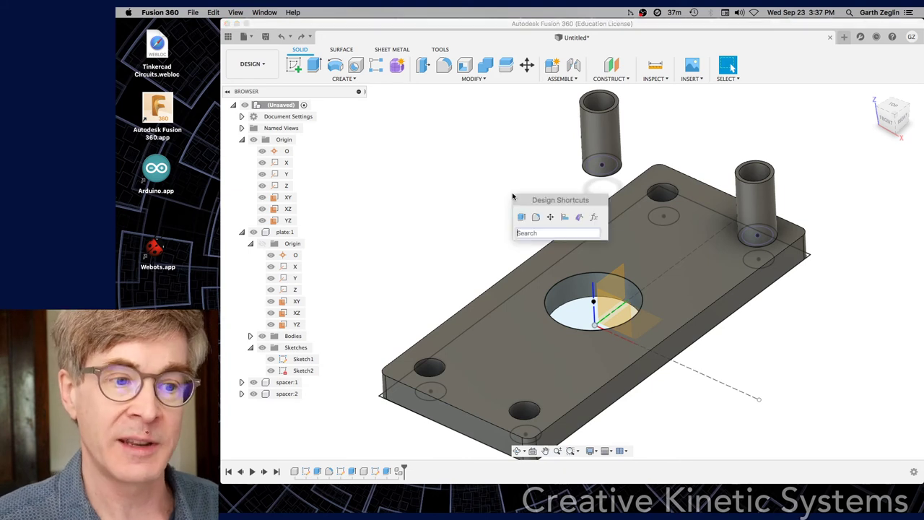
pyautogui.click(565, 217)
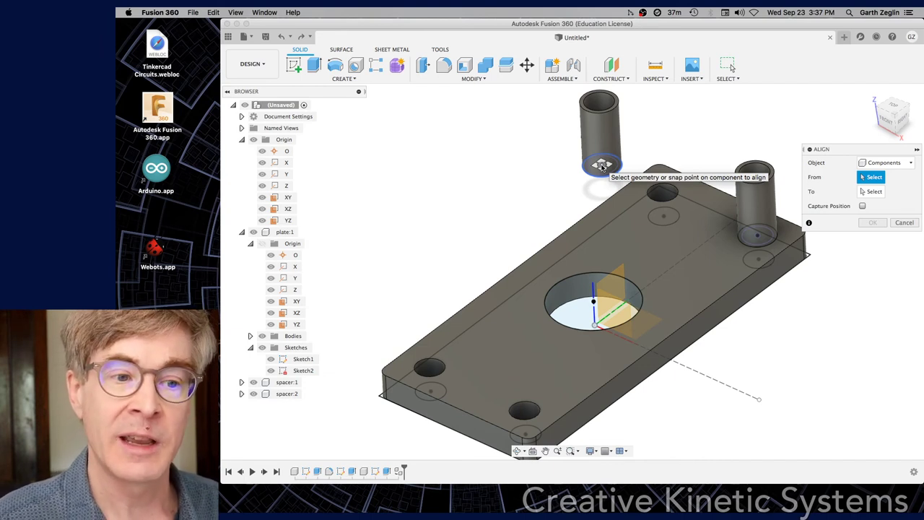
pyautogui.click(601, 166)
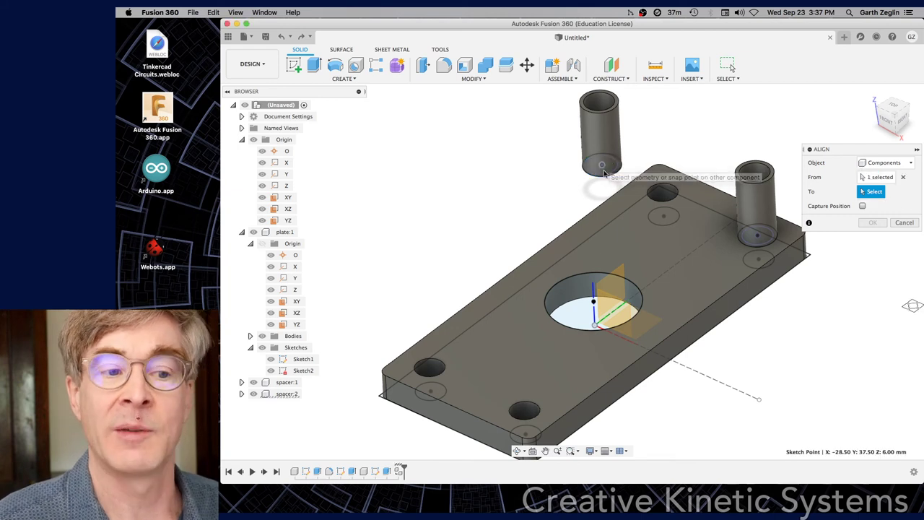
pyautogui.click(663, 195)
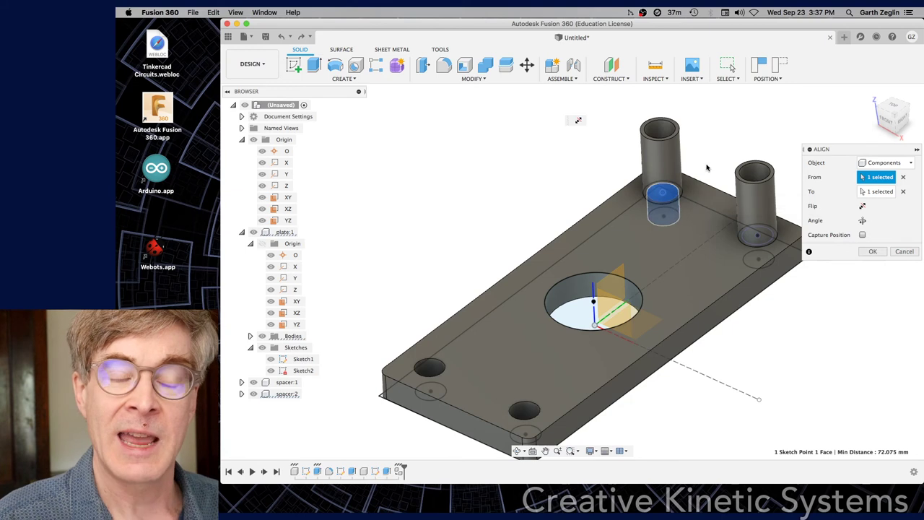
pyautogui.click(877, 254)
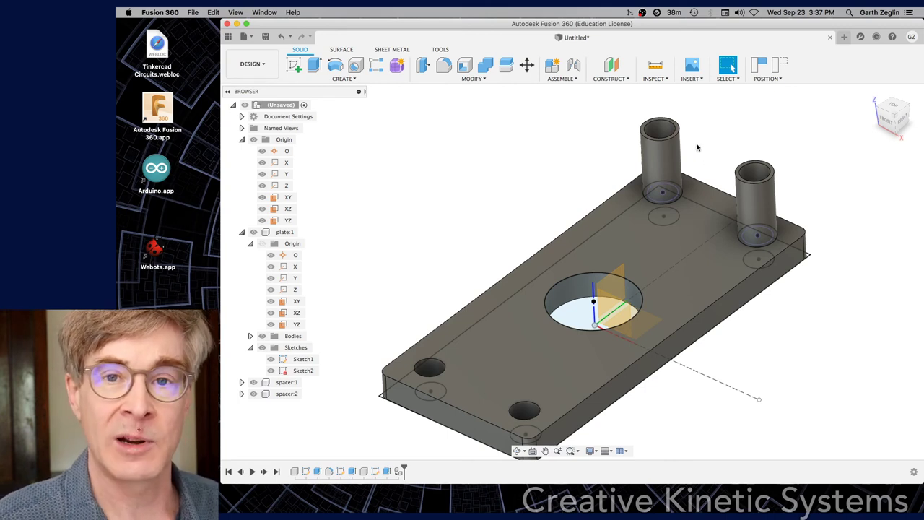
# Create a rigid as-built joint between the second spacer and the plate, capturing the spacer's current position.
pyautogui.click(678, 160)
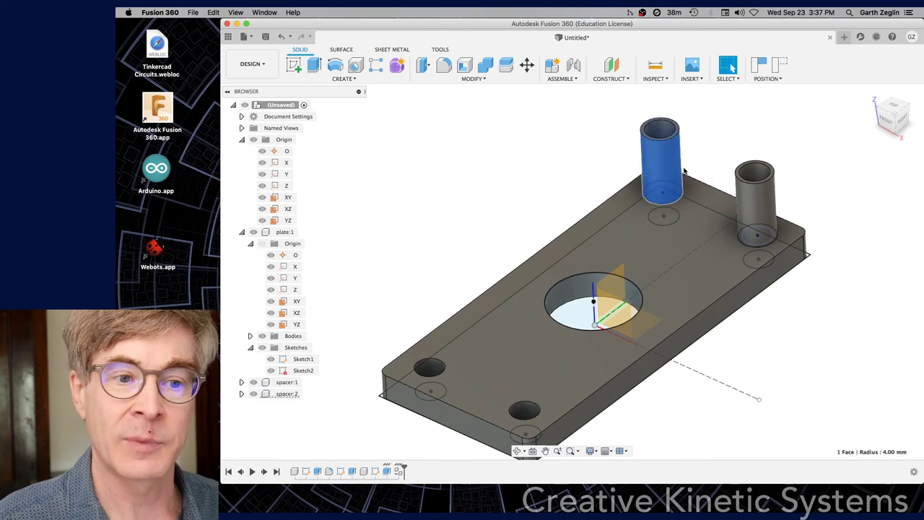
pyautogui.keyDown('shift'); pyautogui.click(698, 191); pyautogui.keyUp('shift')
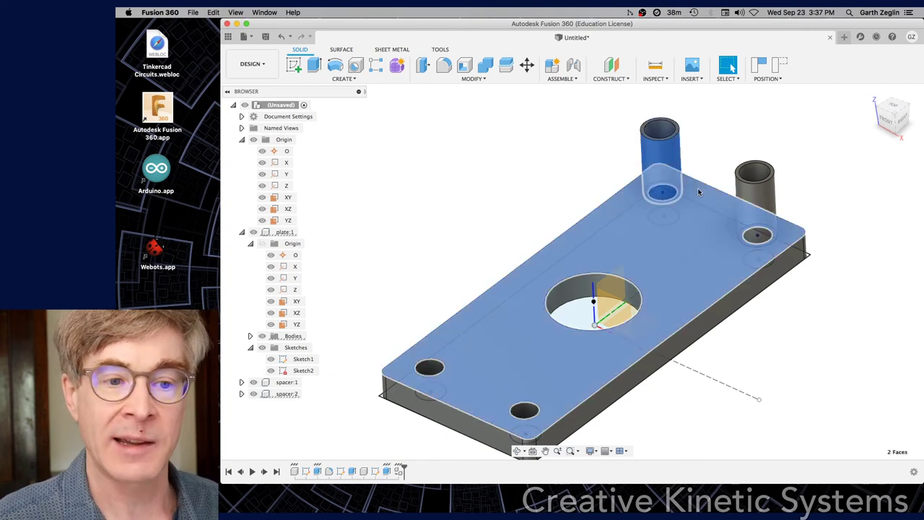
pyautogui.press('j')
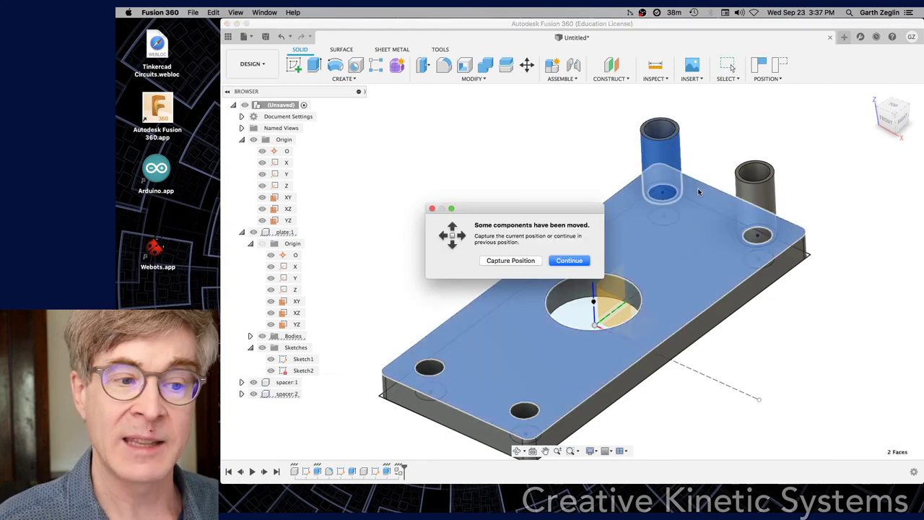
pyautogui.moveTo(590, 210); pyautogui.dragTo(600, 130)
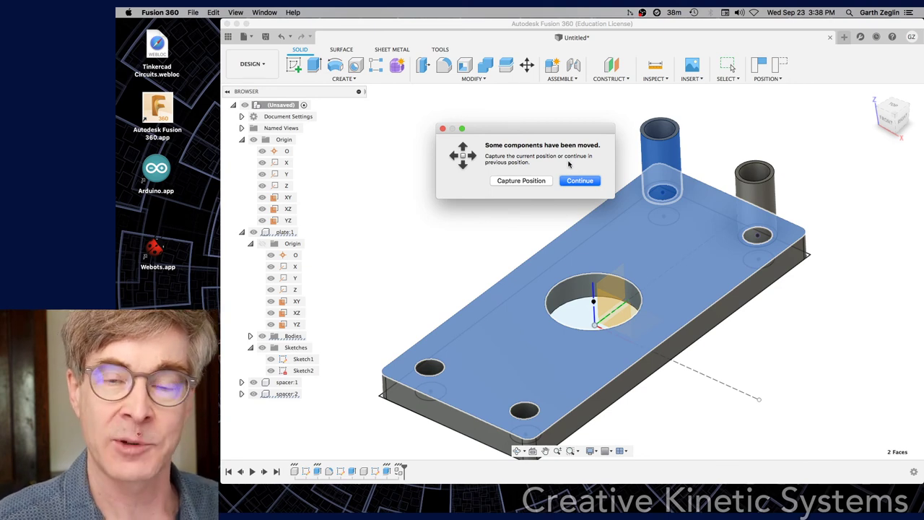
pyautogui.click(532, 181)
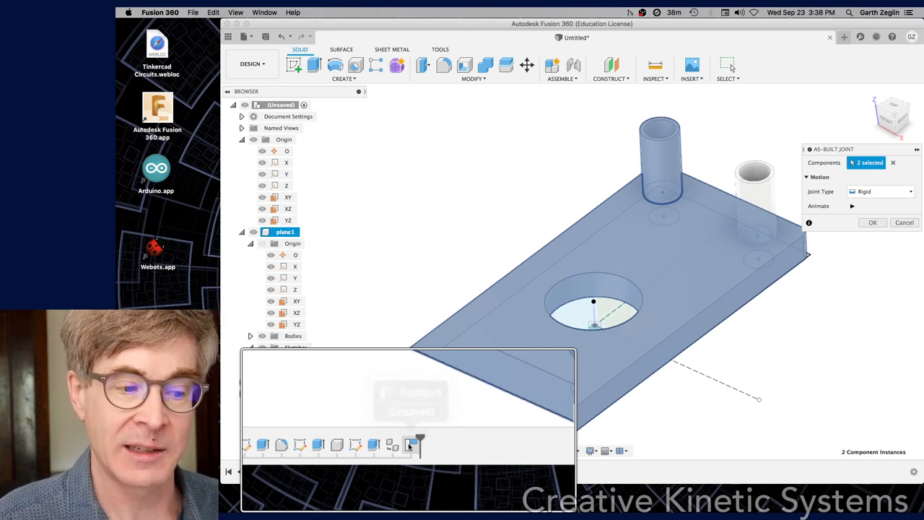
pyautogui.click(873, 223)
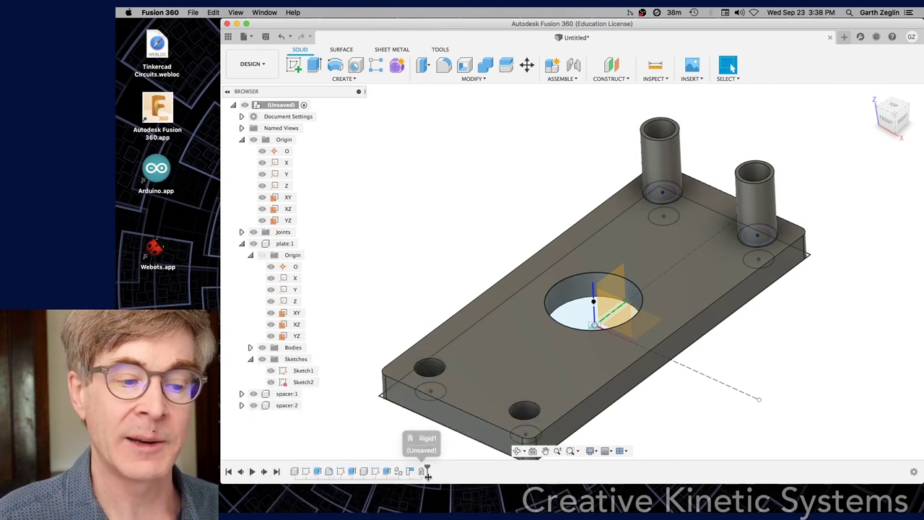
# Roll the design history back before the captured position and forward through the rigid joint to review each stage.
pyautogui.moveTo(426, 470); pyautogui.dragTo(404, 470)
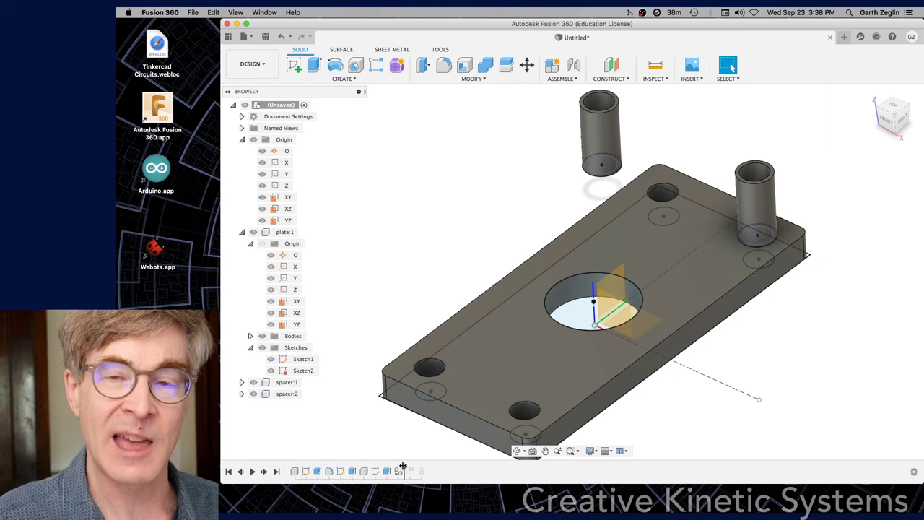
pyautogui.moveTo(403, 467); pyautogui.dragTo(414, 467)
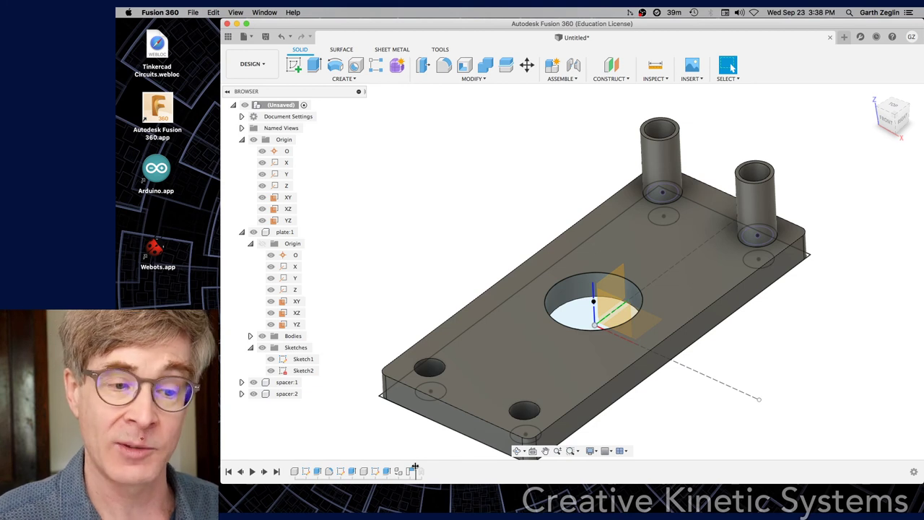
pyautogui.moveTo(415, 467); pyautogui.dragTo(425, 468)
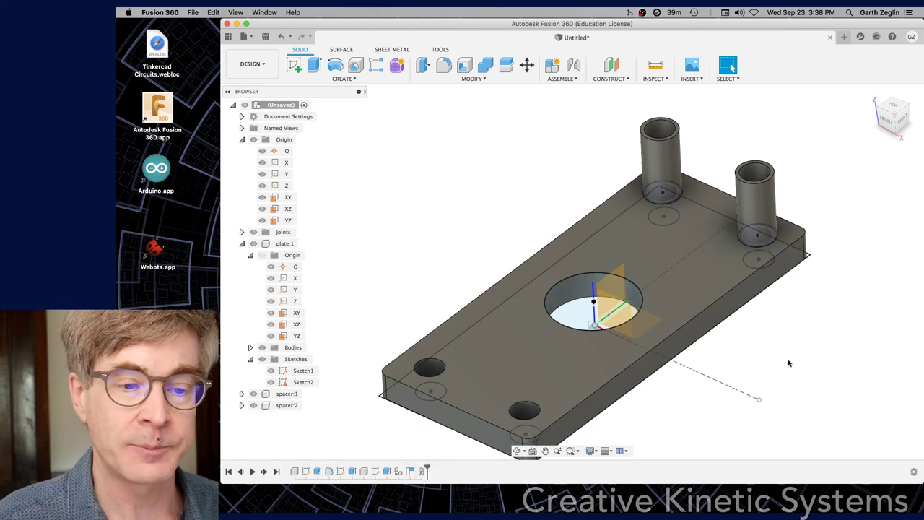
# Edit the plate's Sketch1 to set the lengthwise corner-hole spacing to 50 mm and finish the sketch.
pyautogui.scroll(-3, 694, 390)
pyautogui.keyDown('shift'); pyautogui.moveTo(691, 398); pyautogui.dragTo(691, 414, button='middle'); pyautogui.keyUp('shift')
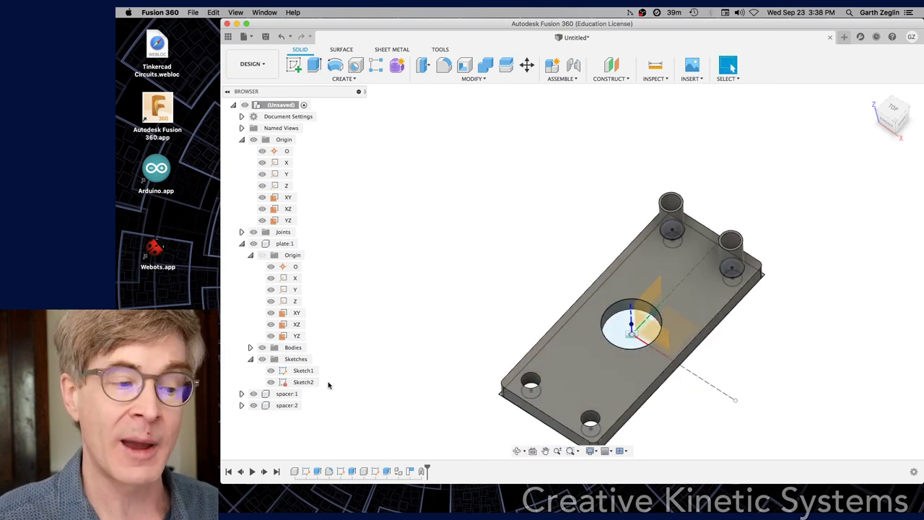
pyautogui.rightClick(309, 371)
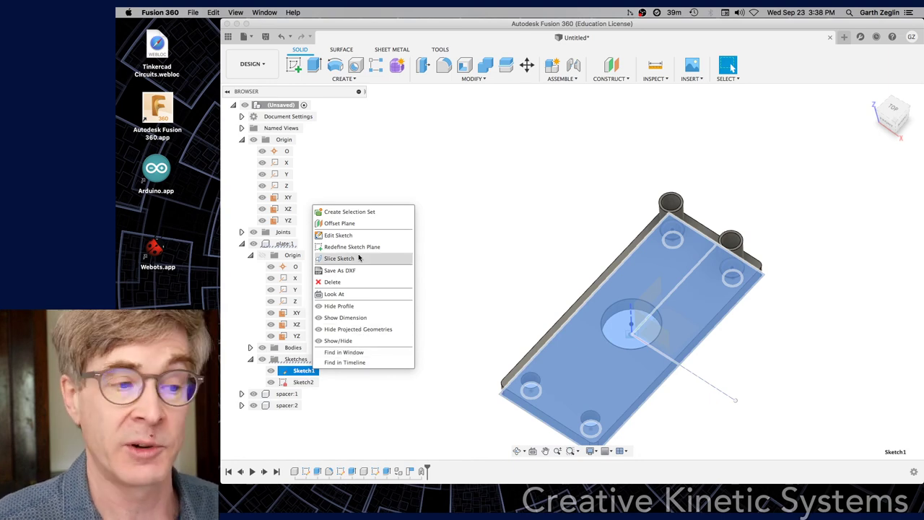
pyautogui.click(339, 235)
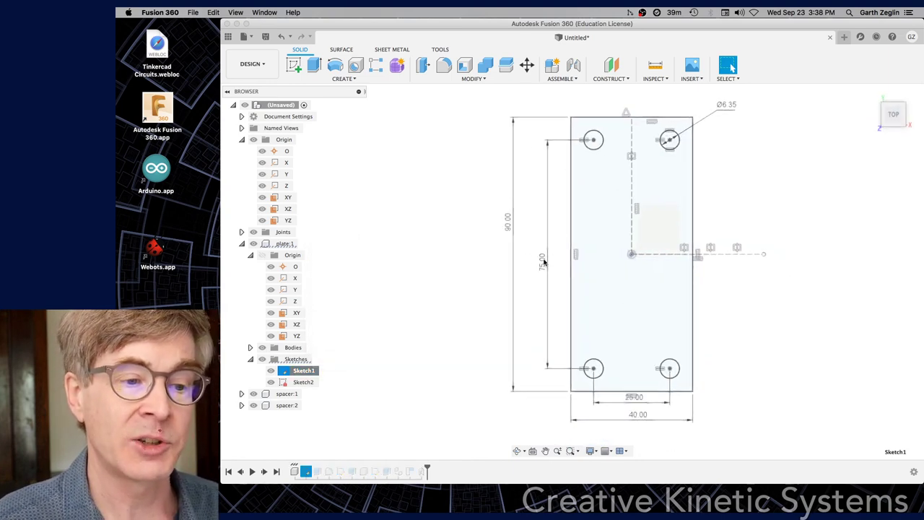
pyautogui.doubleClick(534, 274)
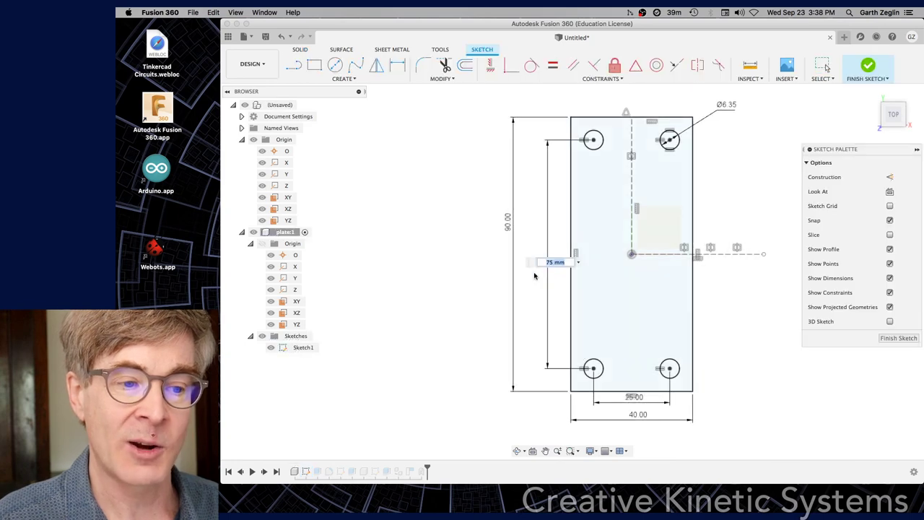
pyautogui.write('50')
pyautogui.press('Return')
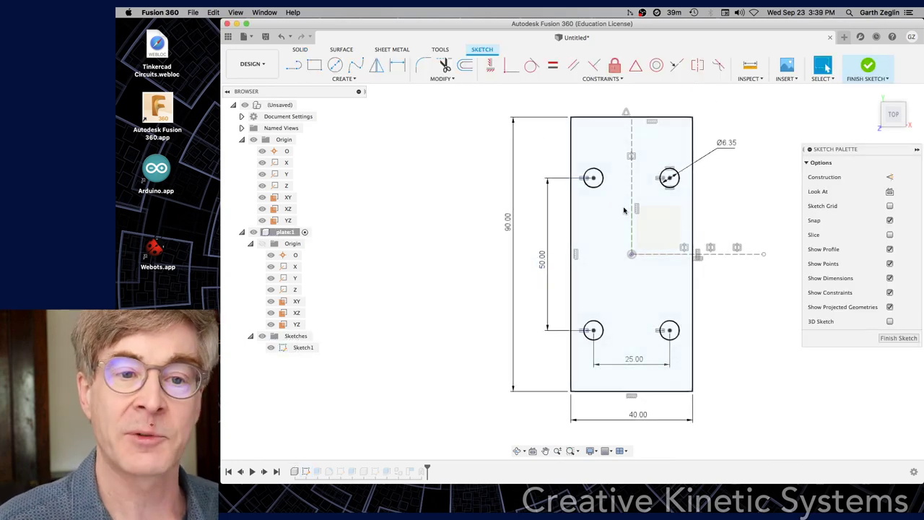
pyautogui.click(871, 93)
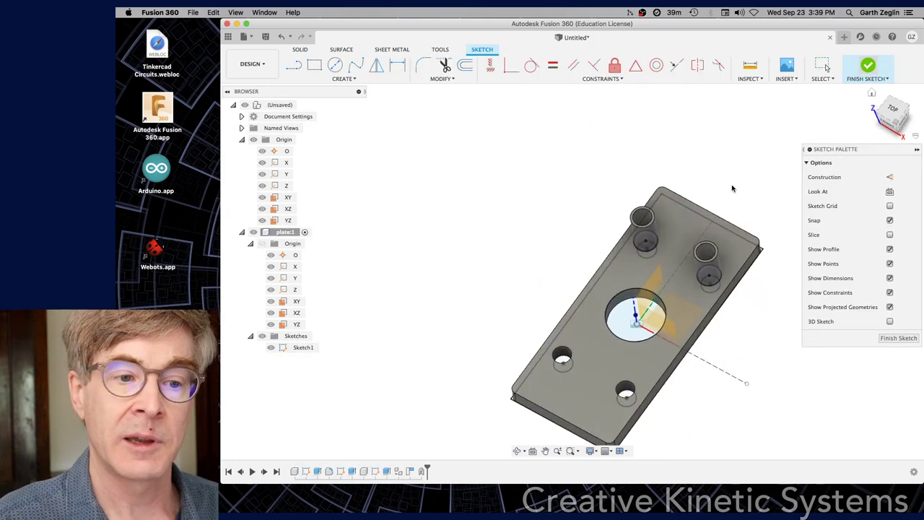
pyautogui.moveTo(653, 287); pyautogui.dragTo(475, 313, button='right')
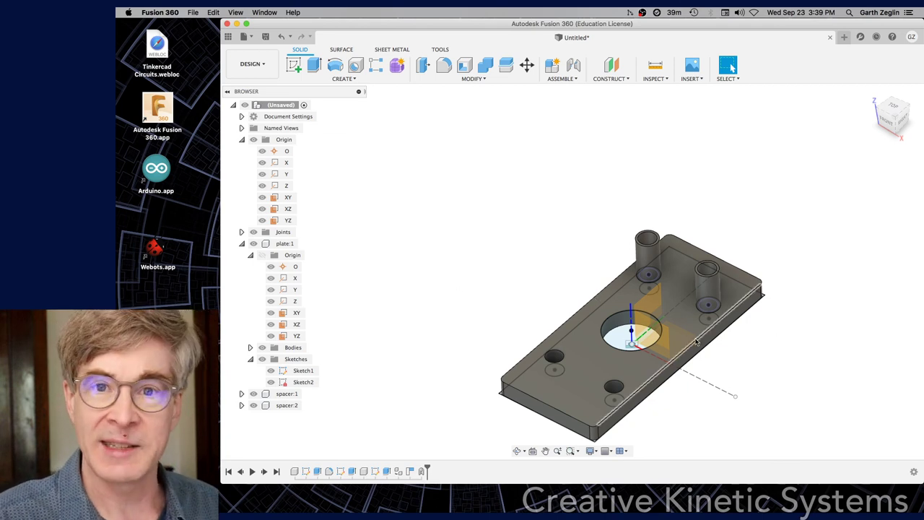
pyautogui.press('F3')
pyautogui.moveTo(741, 368); pyautogui.dragTo(628, 375)
pyautogui.press('F4')
pyautogui.press('Escape')
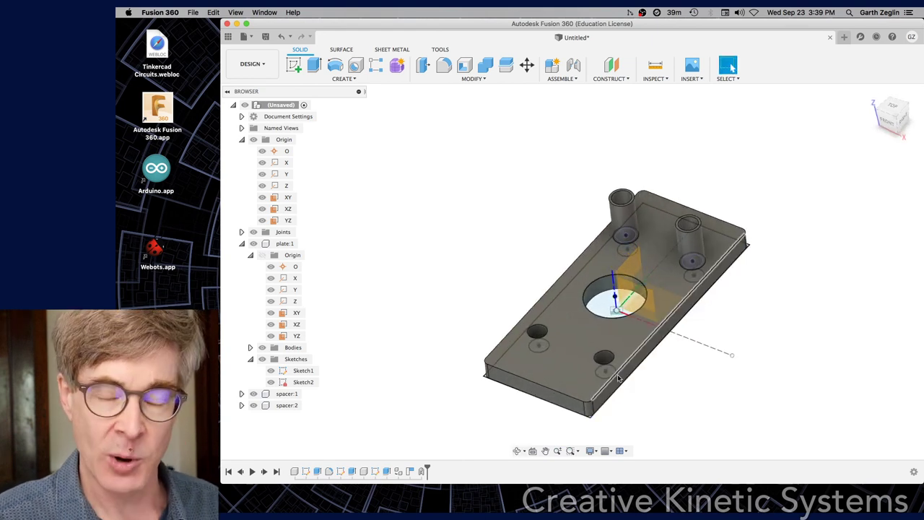